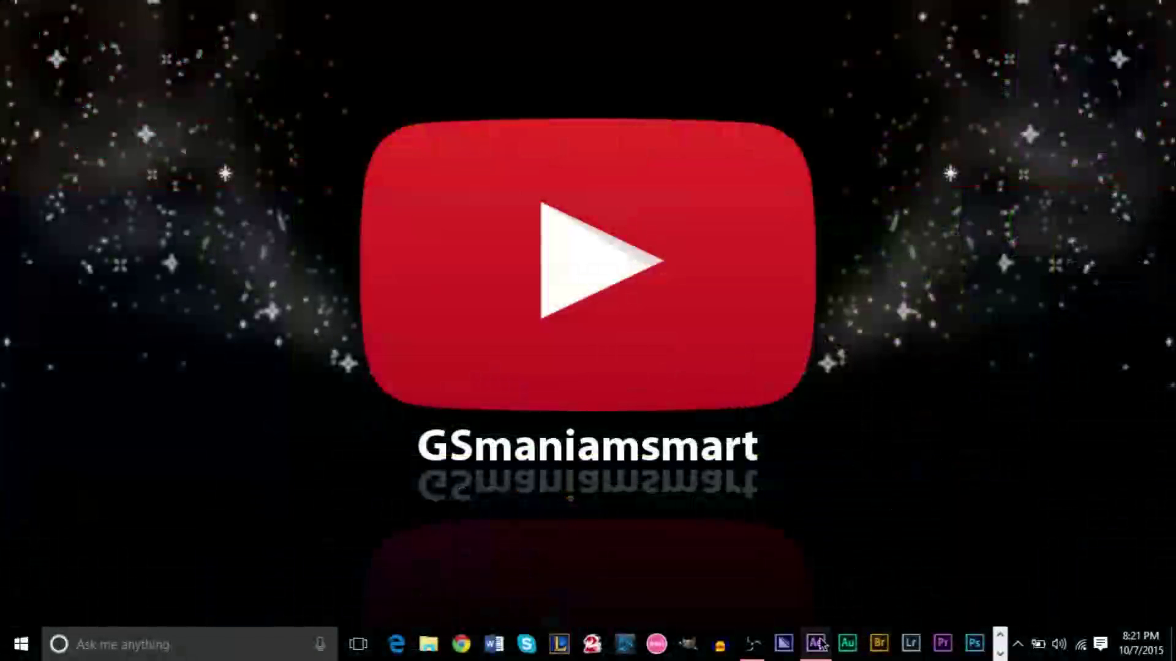
Launch After Effects from the taskbar and let the empty Untitled Project load
left_click(818, 643)
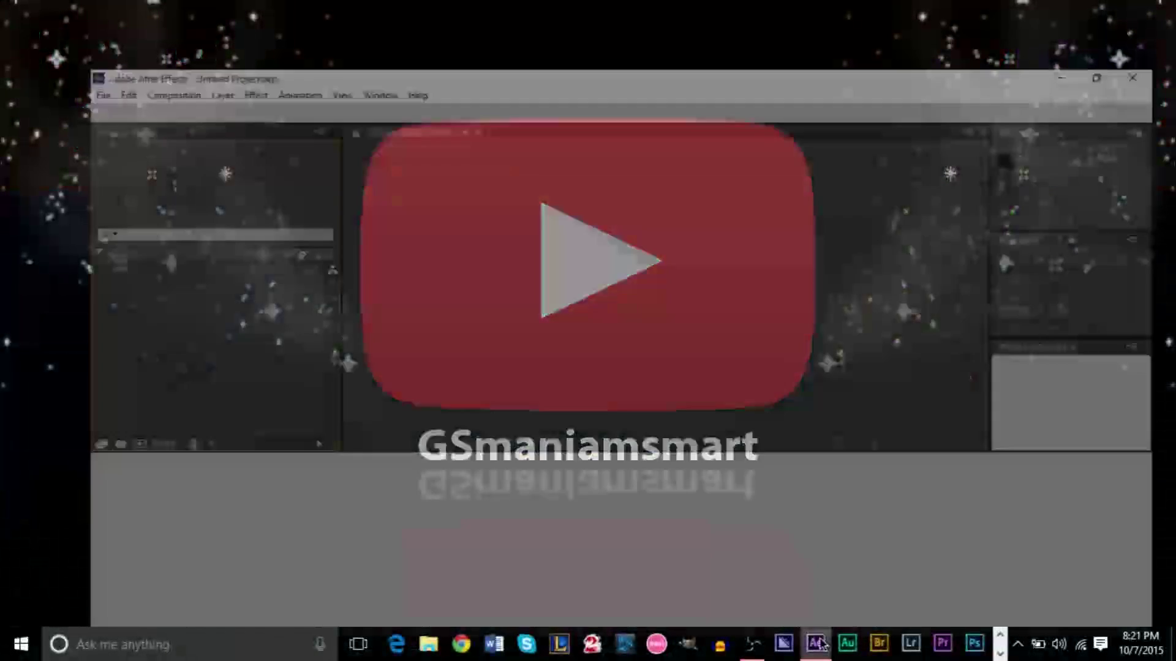
left_click(710, 314)
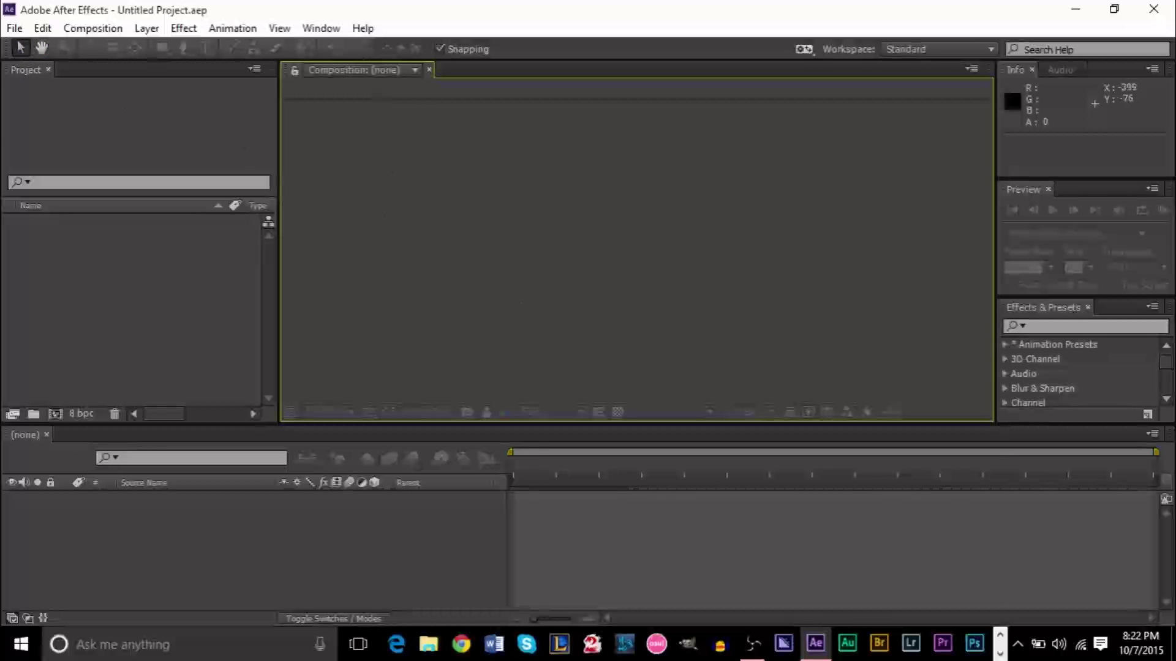
Import the forest road JPG into the project
left_click(14, 28)
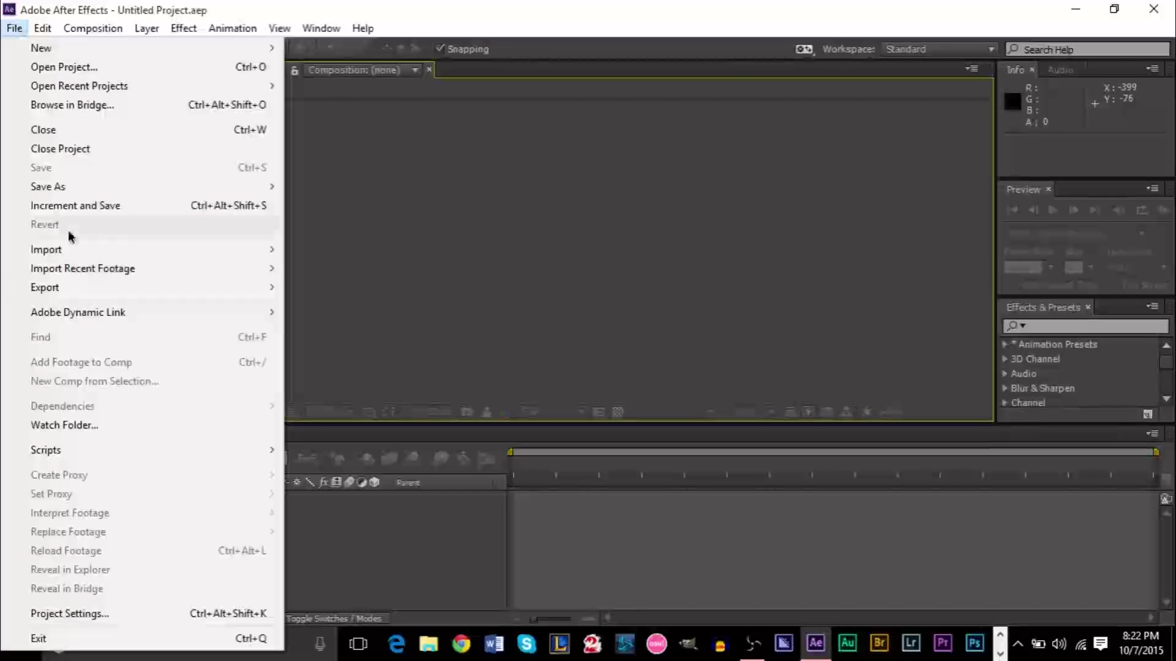
mouse_move(96, 249)
left_click(353, 248)
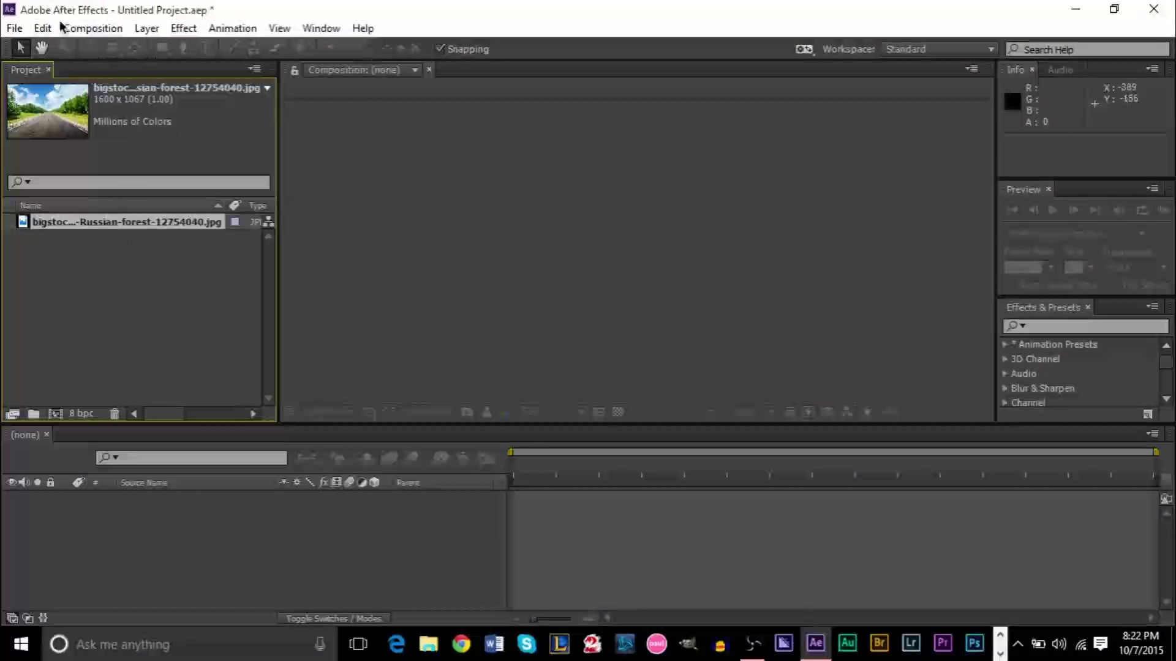
Start a new composition sized 1280 x 720
left_click(90, 28)
left_click(109, 47)
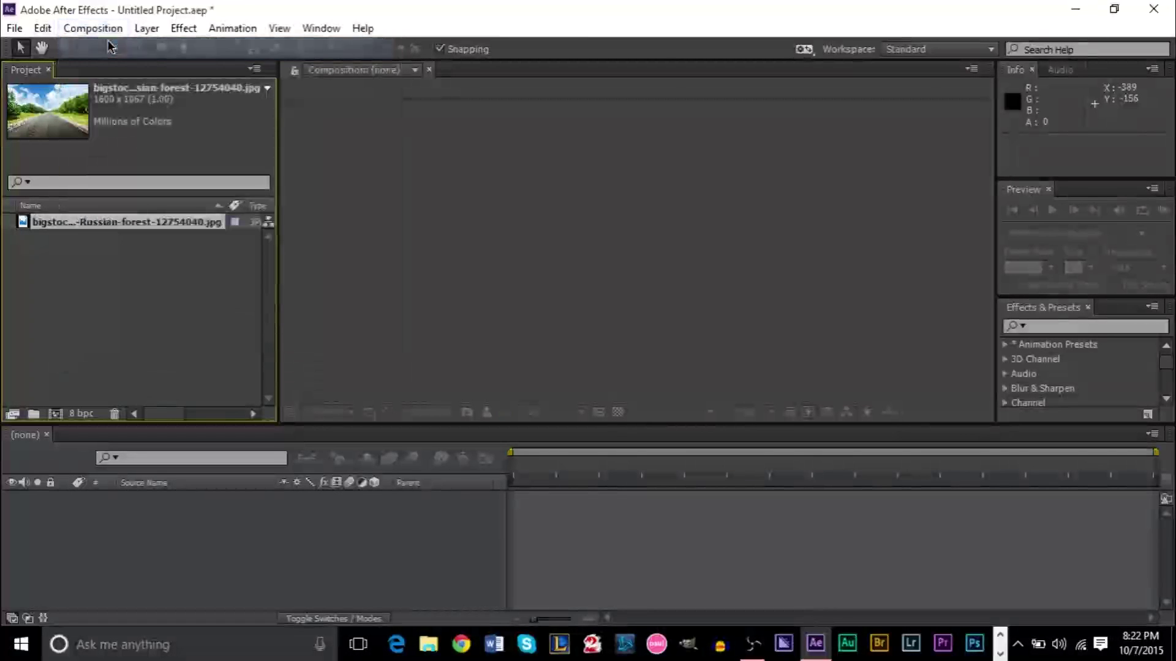
left_click_drag(408, 61, 407, 118)
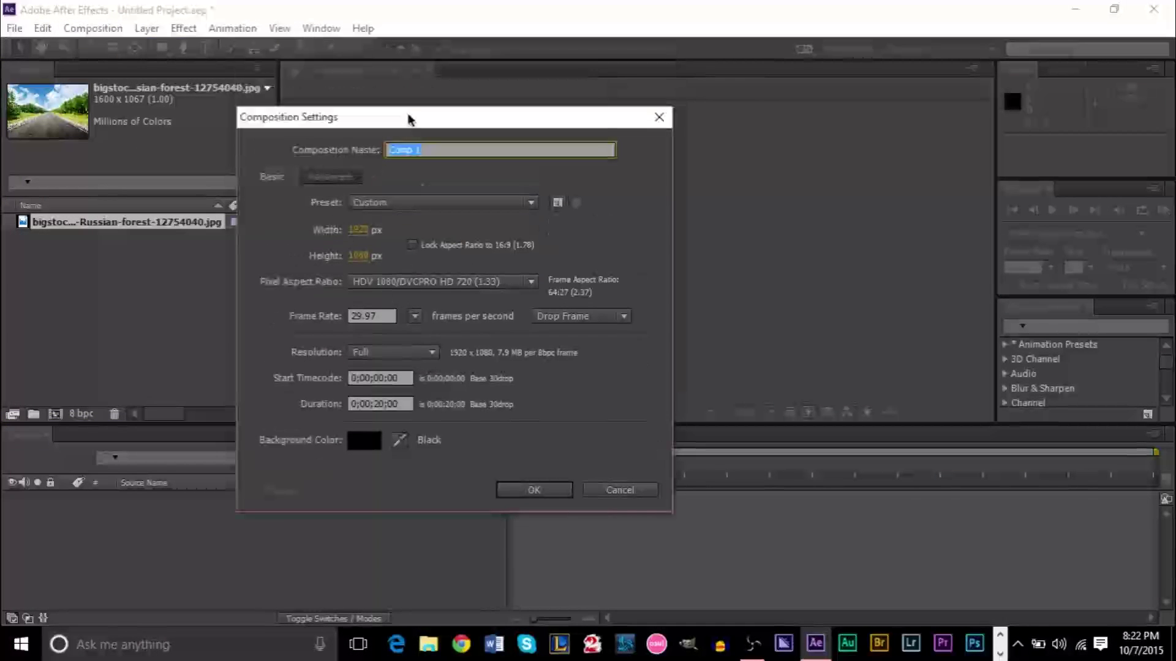
left_click(371, 231)
left_click_drag(371, 231, 311, 231)
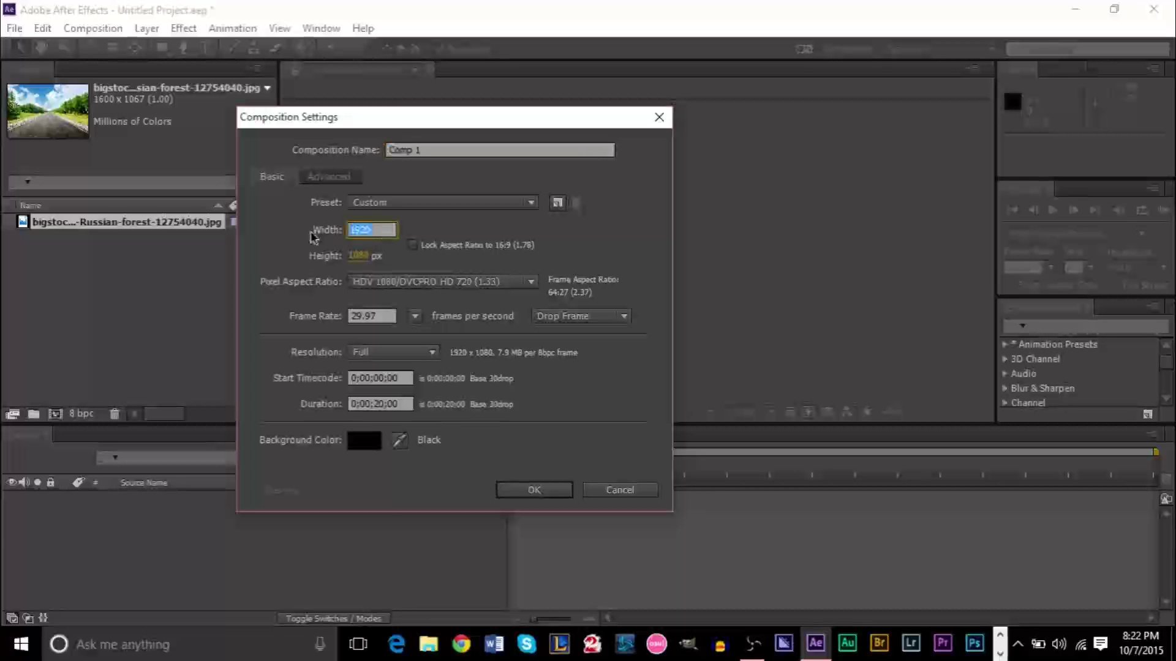
type("1280")
key("Tab")
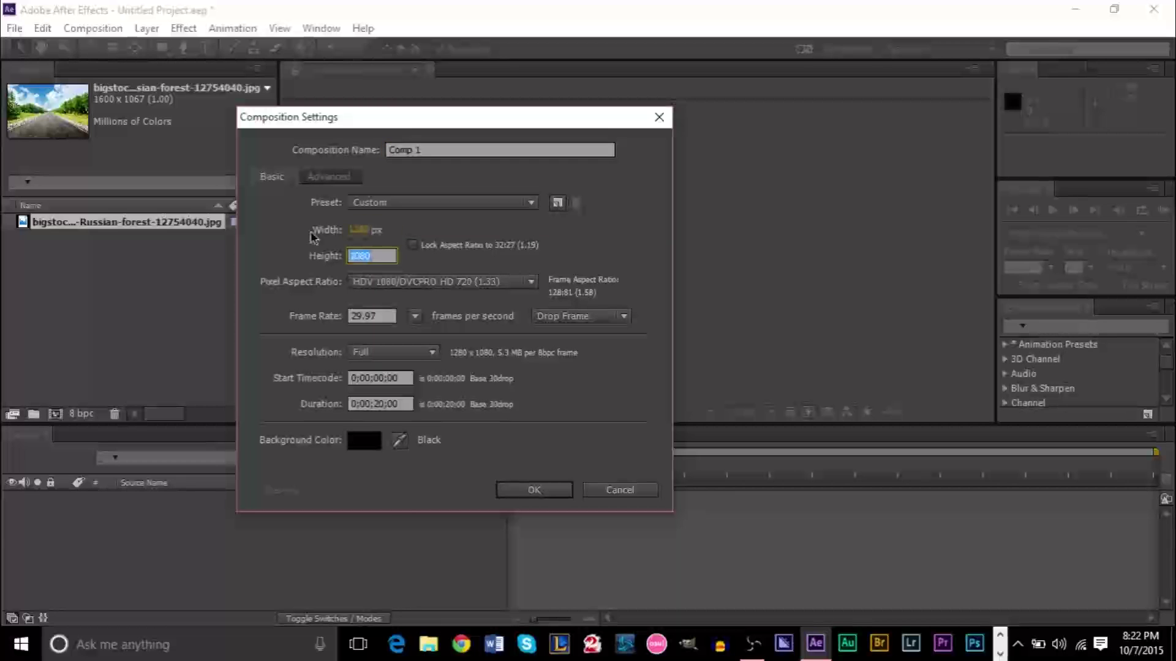
type("720")
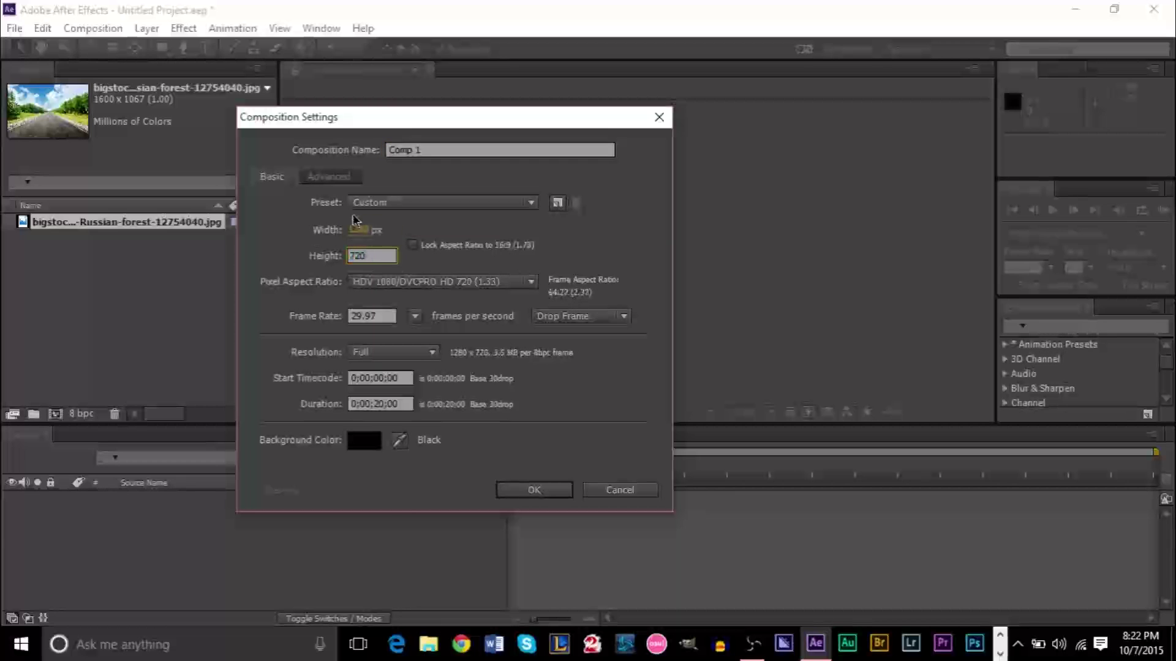
Create Comp 1, drop the forest photo in, and stretch it to fill the frame
left_click(534, 490)
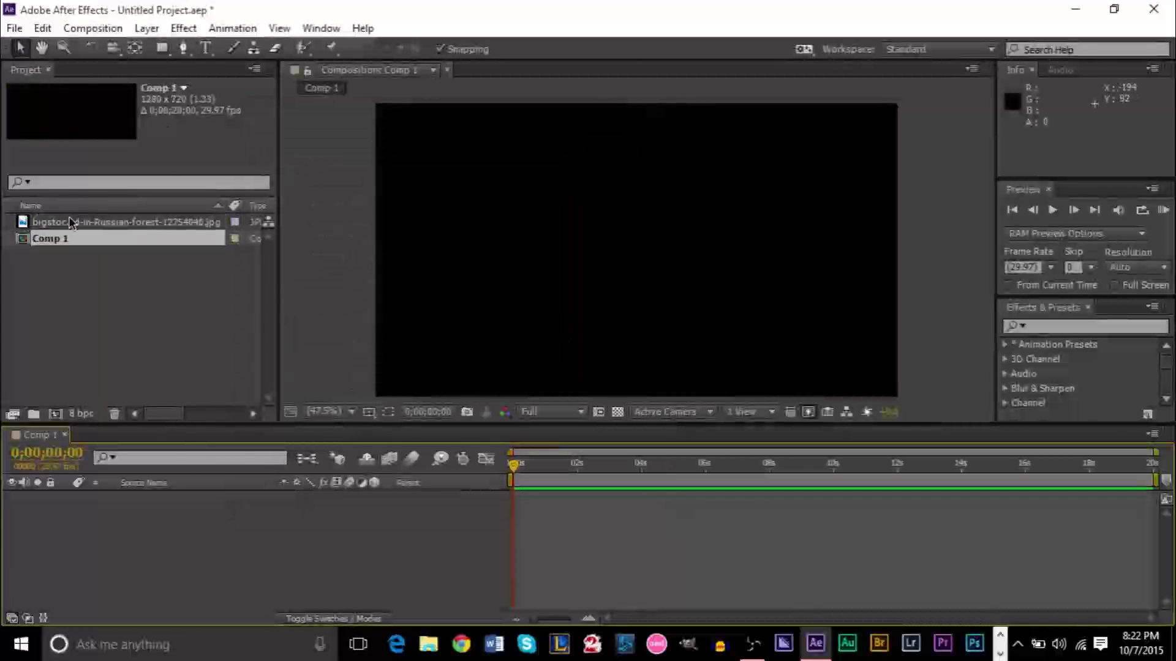
left_click_drag(72, 222, 641, 257)
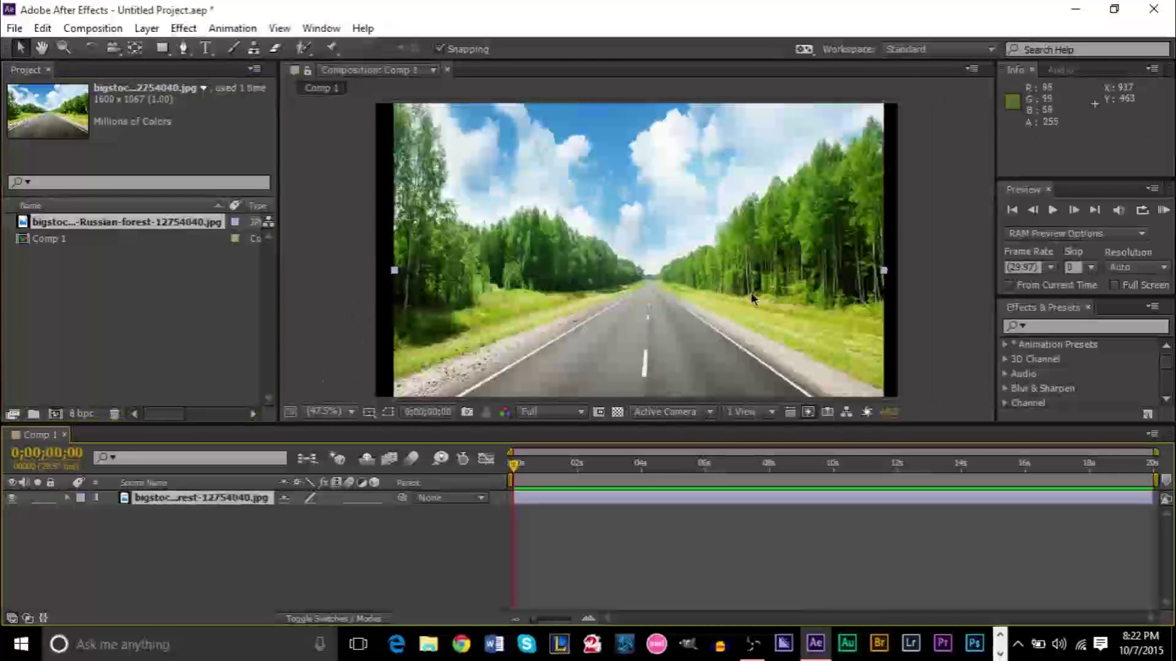
left_click_drag(751, 292, 748, 252)
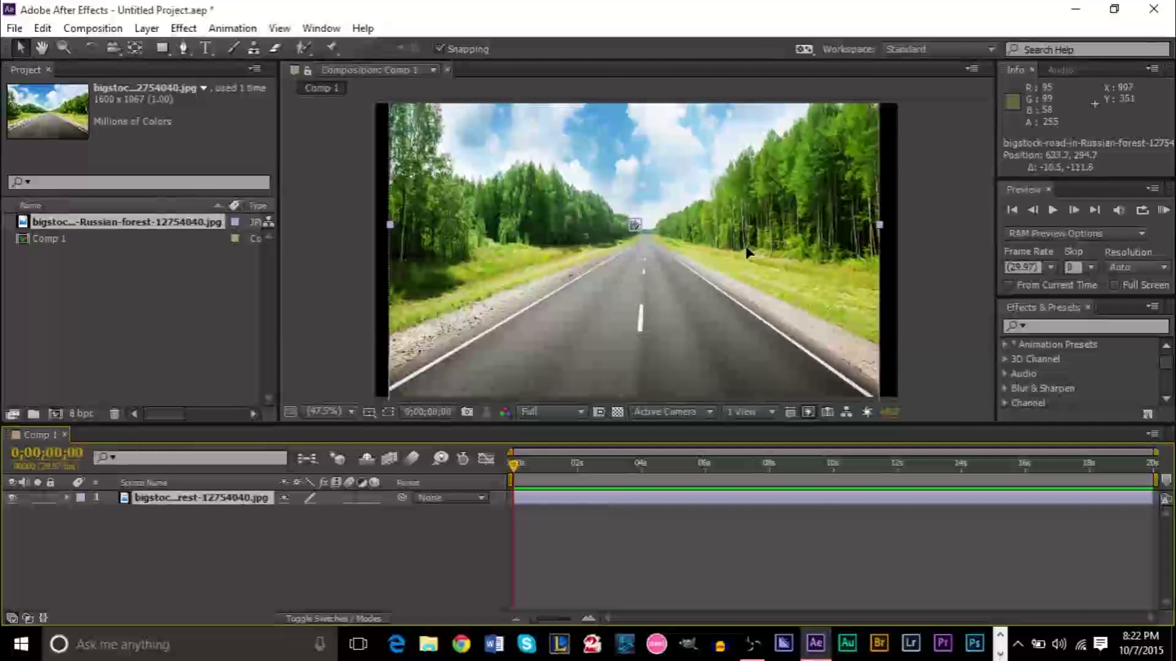
left_click_drag(389, 226, 364, 224)
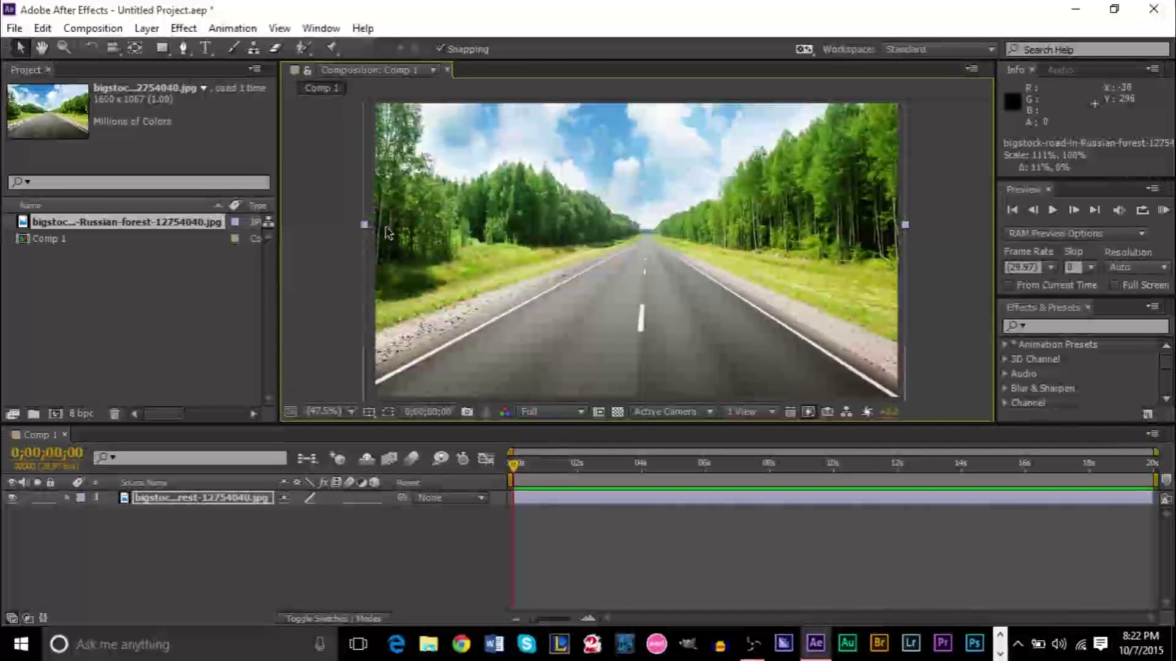
left_click(942, 288)
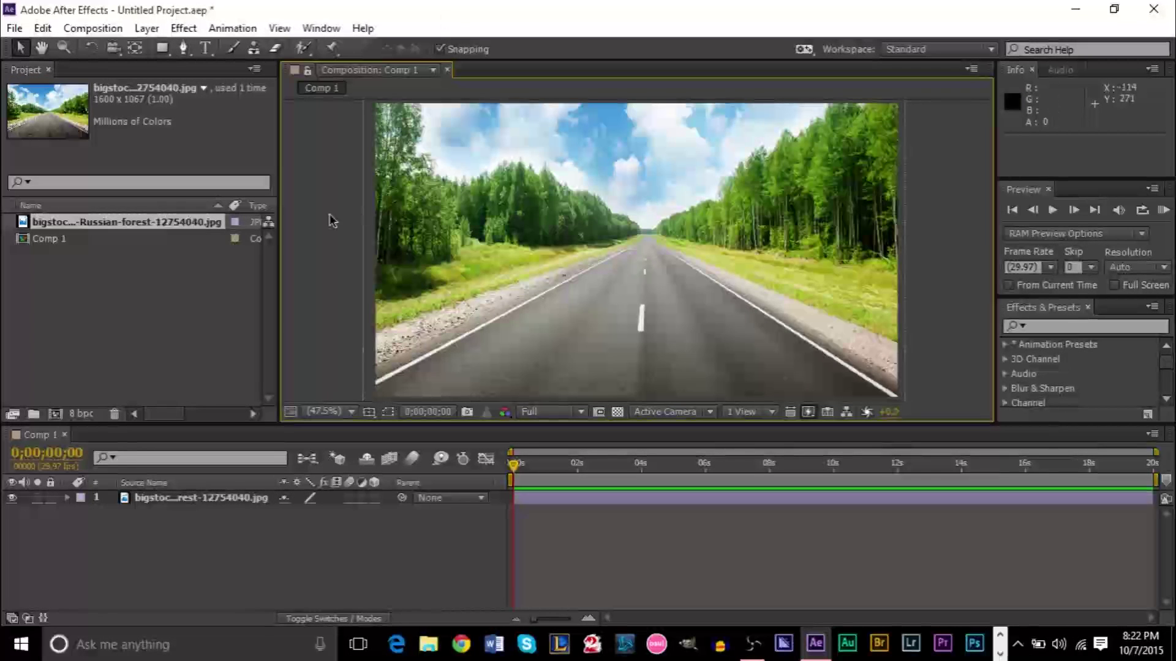
mouse_move(492, 424)
left_mouse_down()
mouse_move(493, 488)
mouse_move(494, 433)
left_mouse_up()
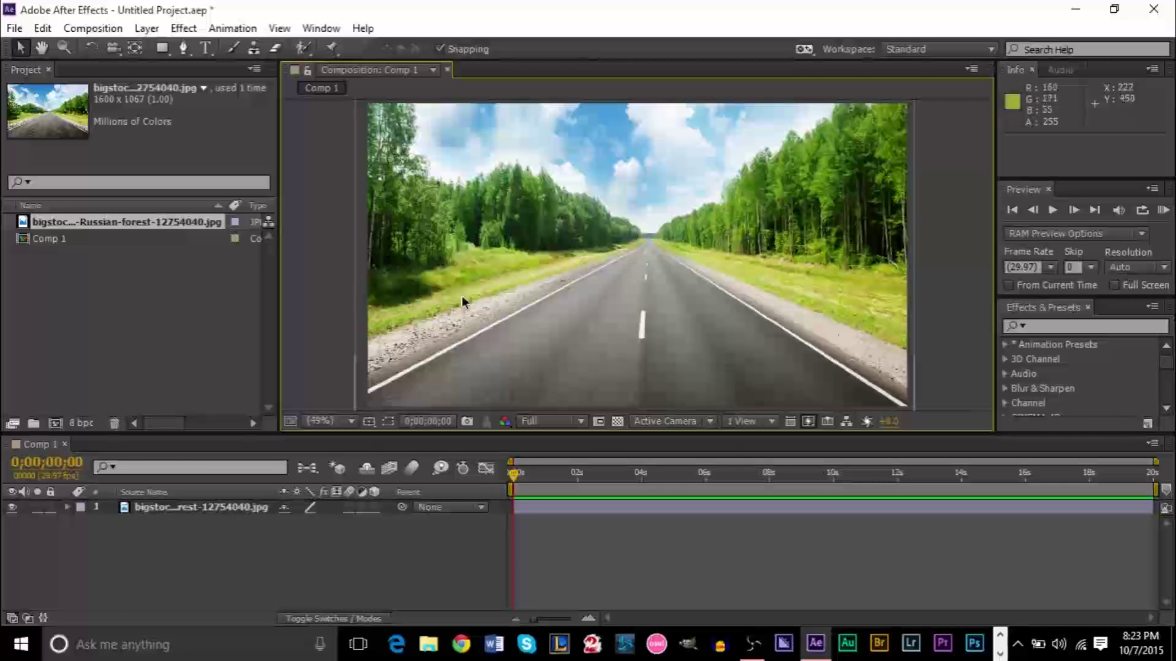
Add White Solid 1 above the forest photo and turn on its 3D switch
left_click(153, 513)
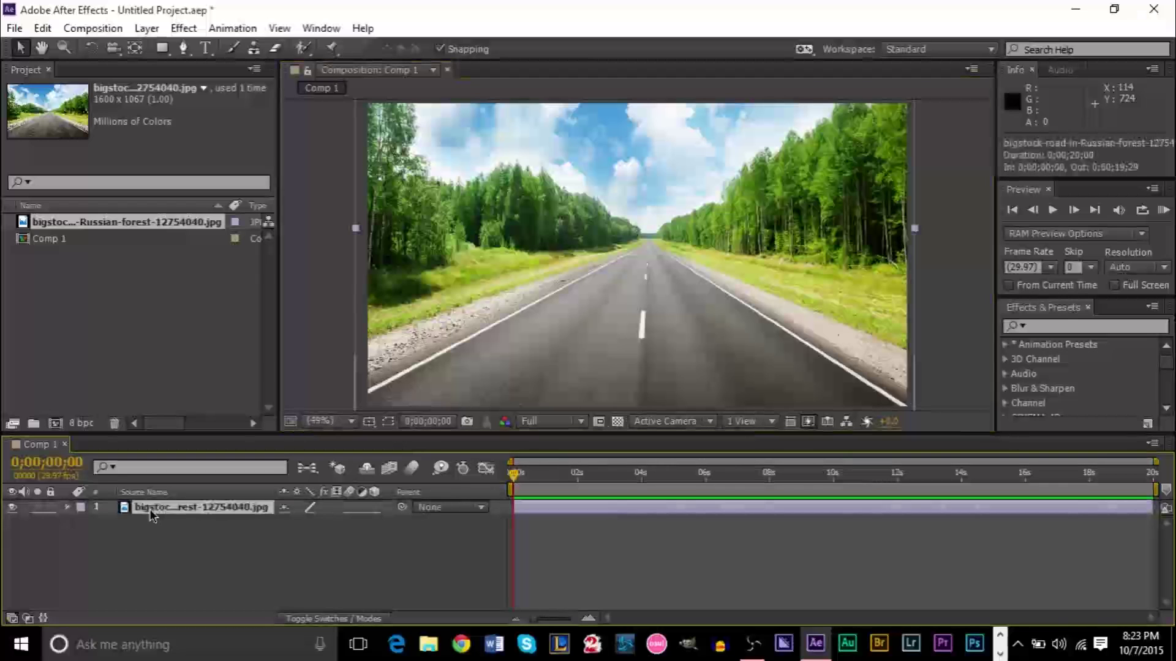
left_click(143, 31)
mouse_move(180, 35)
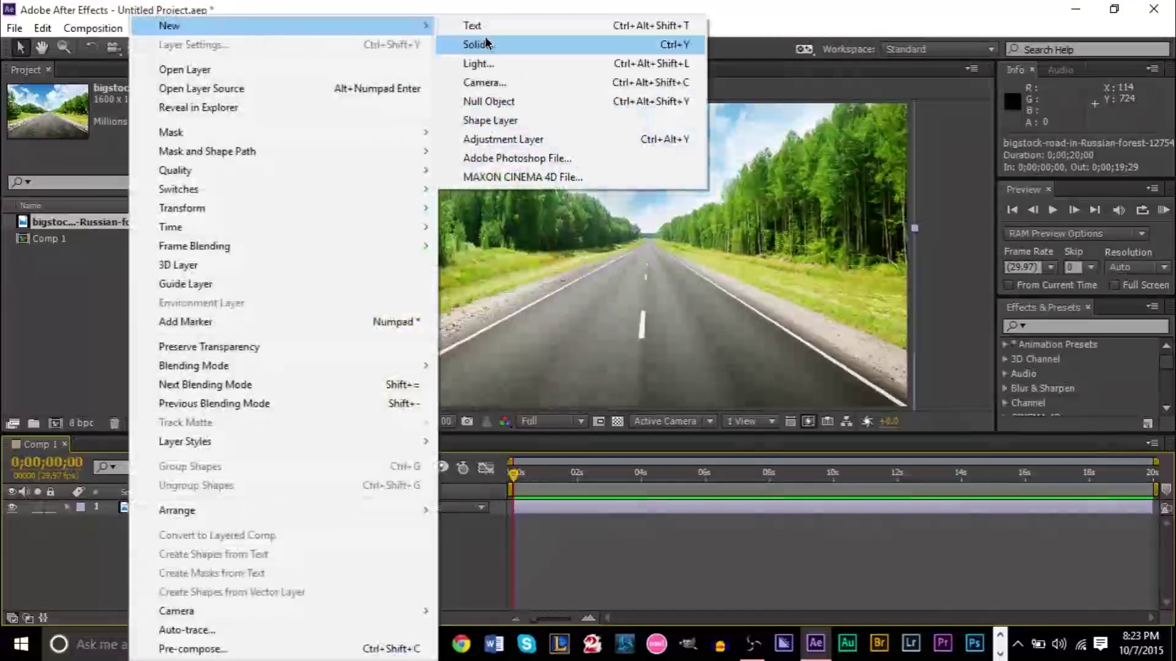
left_click(484, 43)
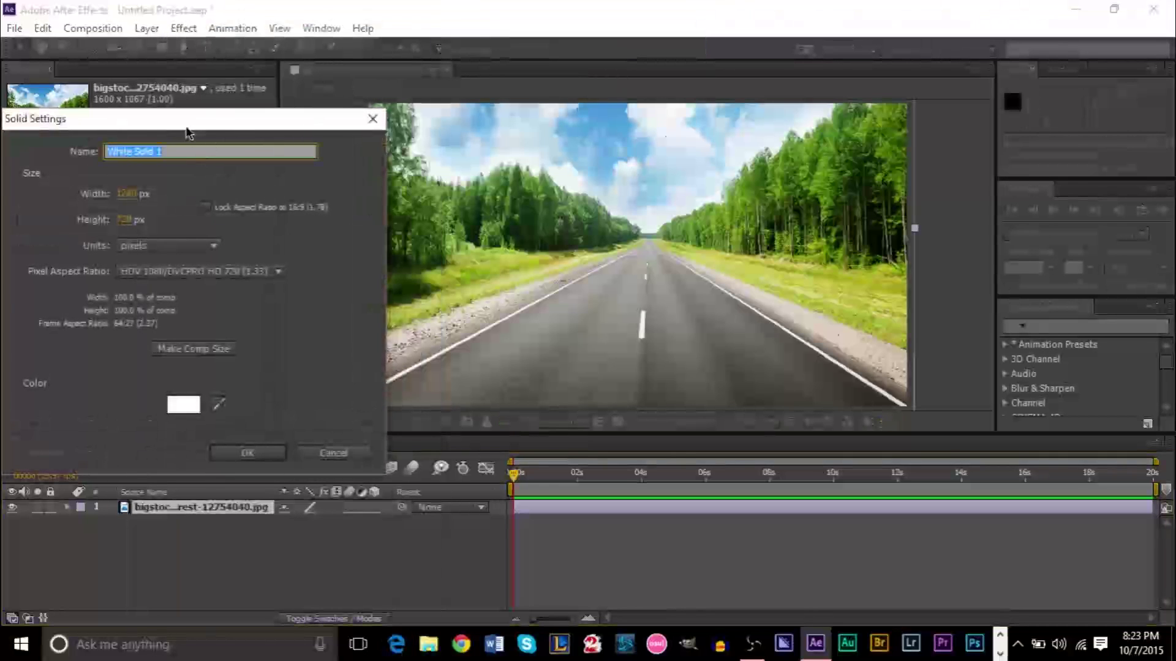
left_click_drag(189, 130, 487, 128)
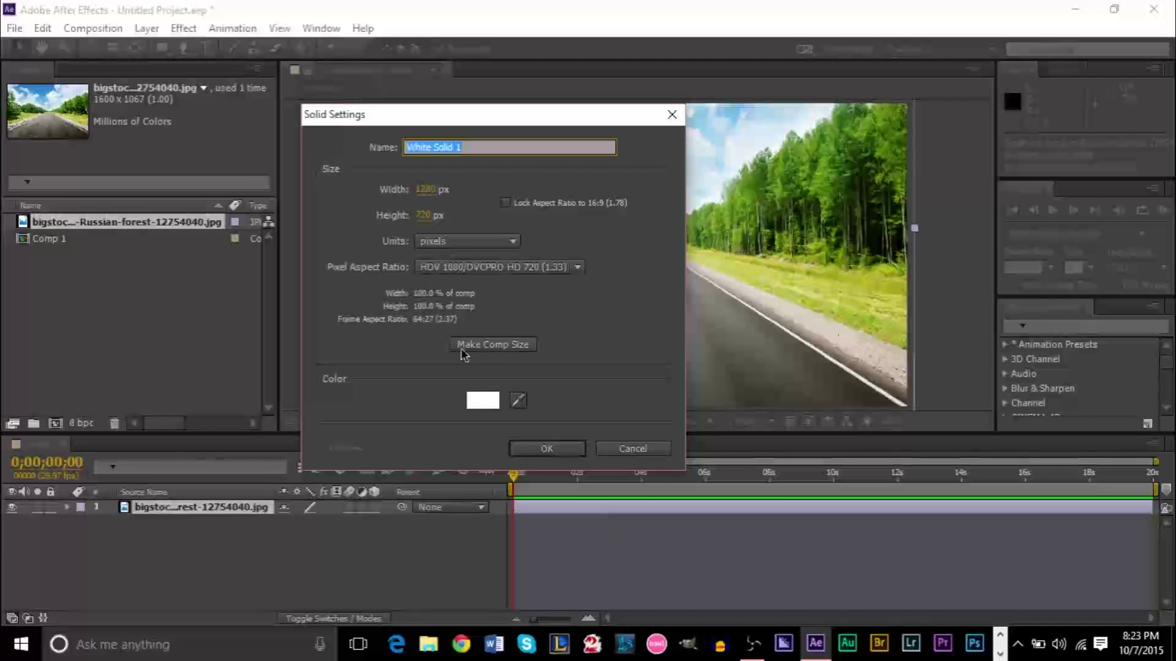
left_click(555, 452)
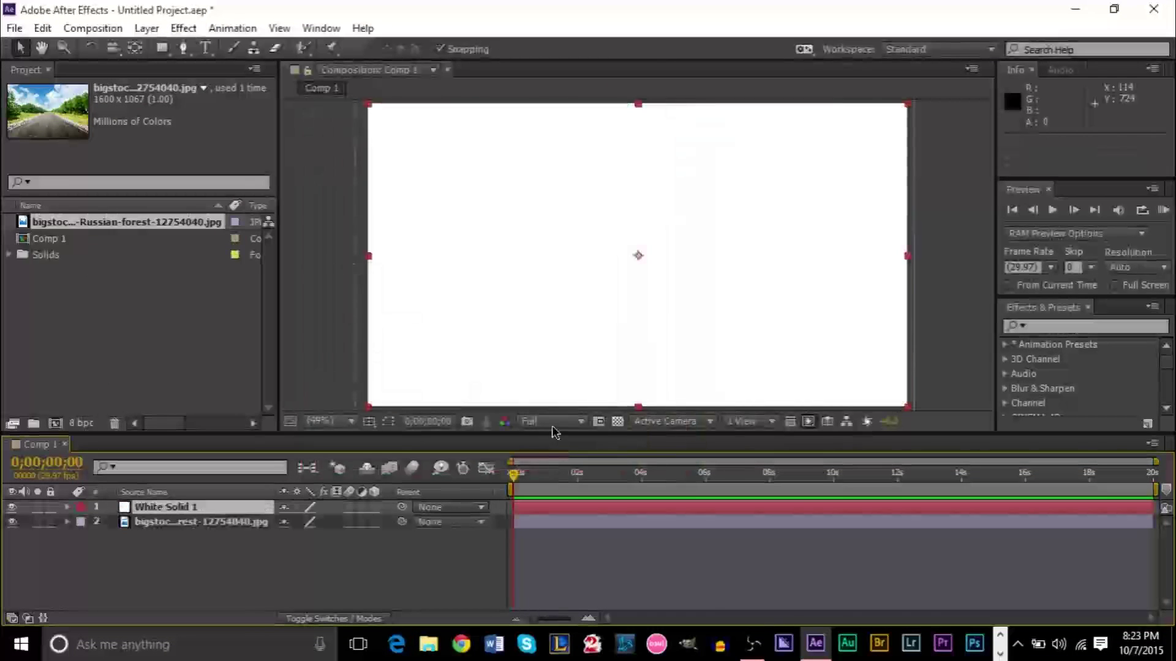
left_click(374, 508)
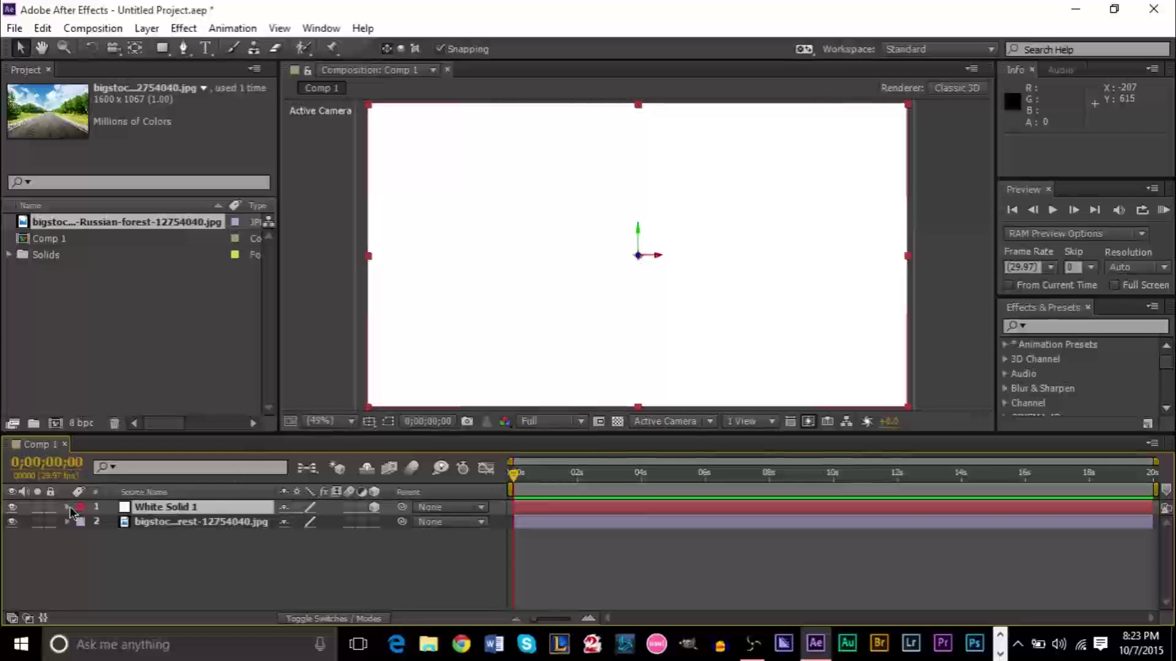
key("ctrl+shift+a")
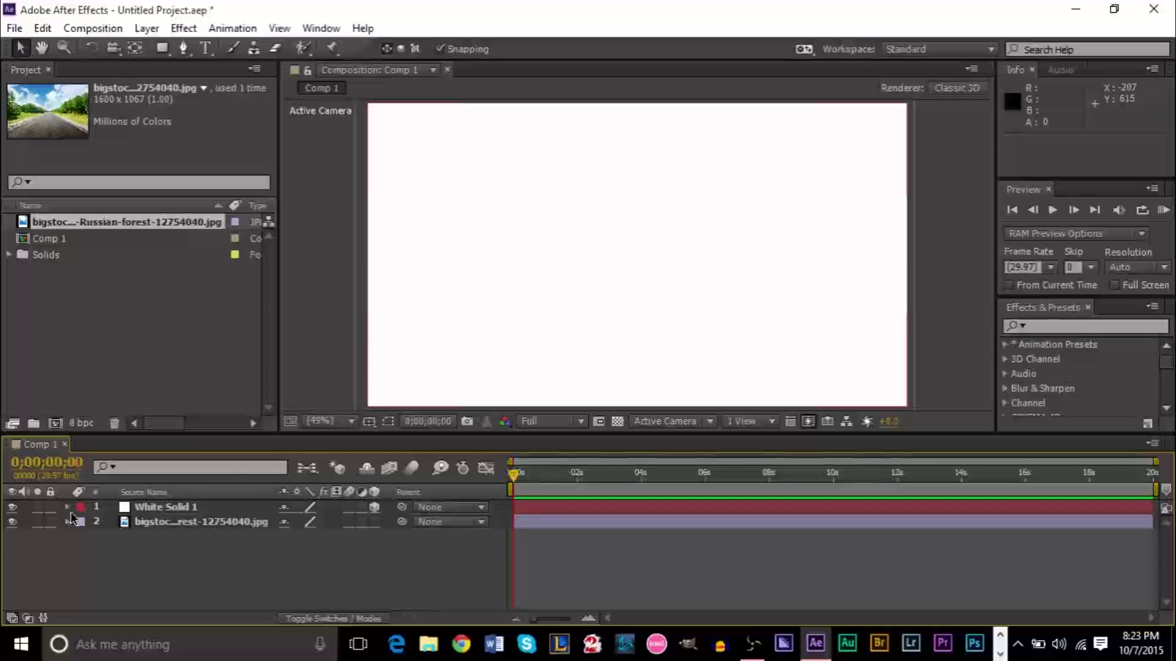
Adjust the white solid's X Rotation so it lies flat along the road
left_click(67, 507)
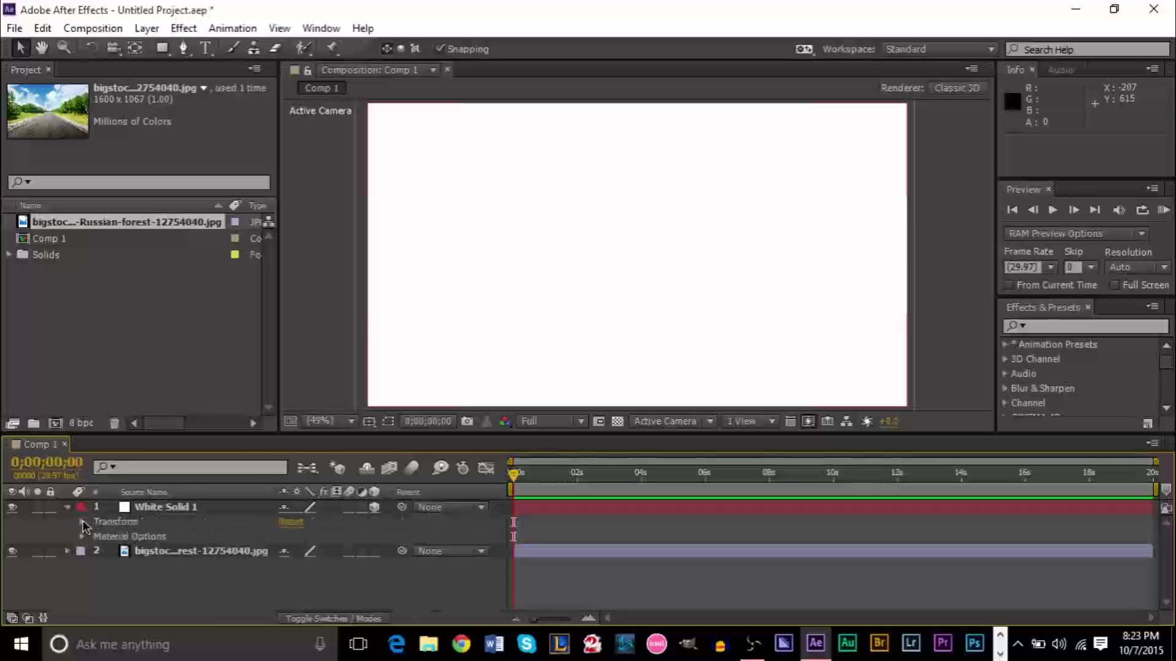
left_click(82, 522)
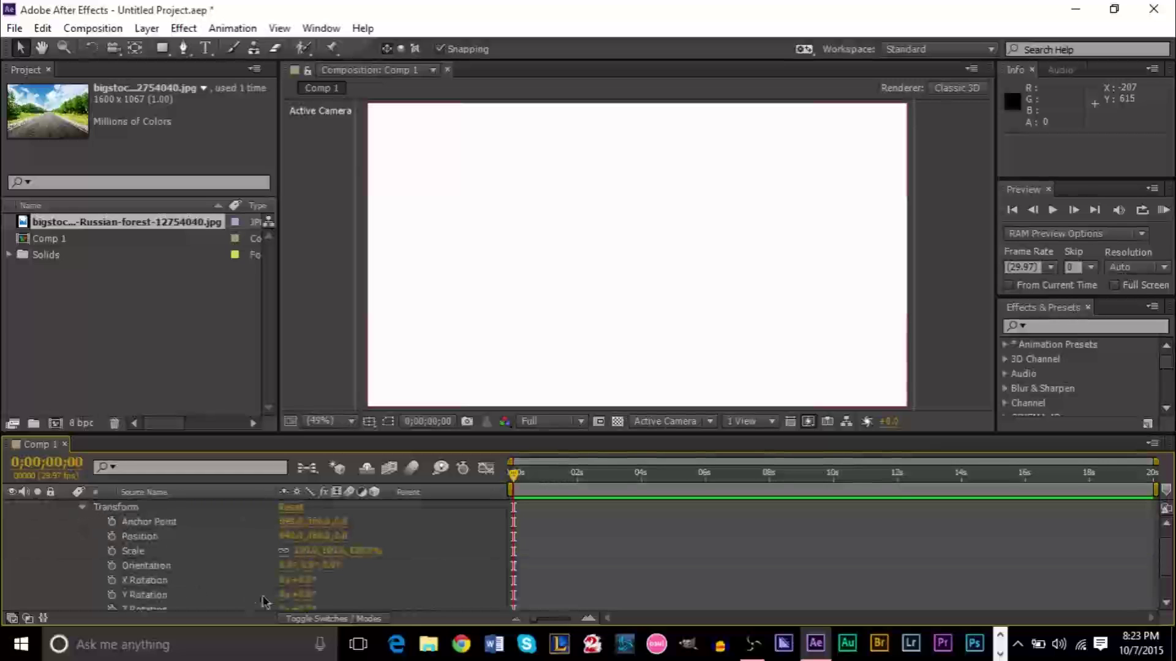
left_click_drag(284, 582, 214, 586)
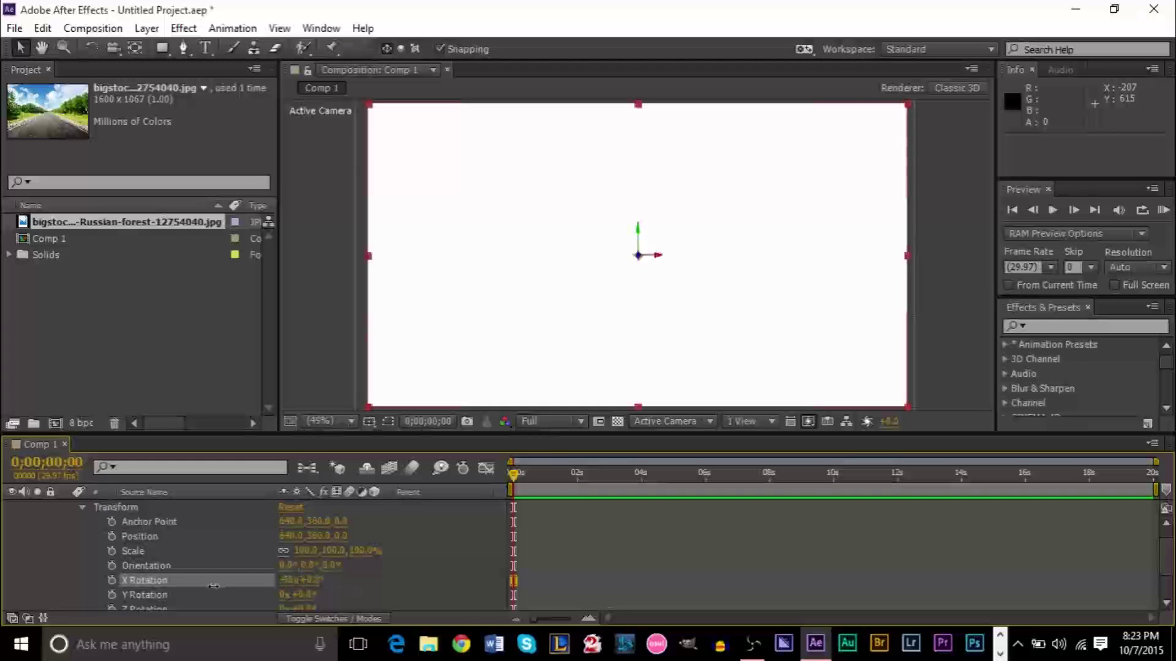
left_click_drag(307, 581, 341, 580)
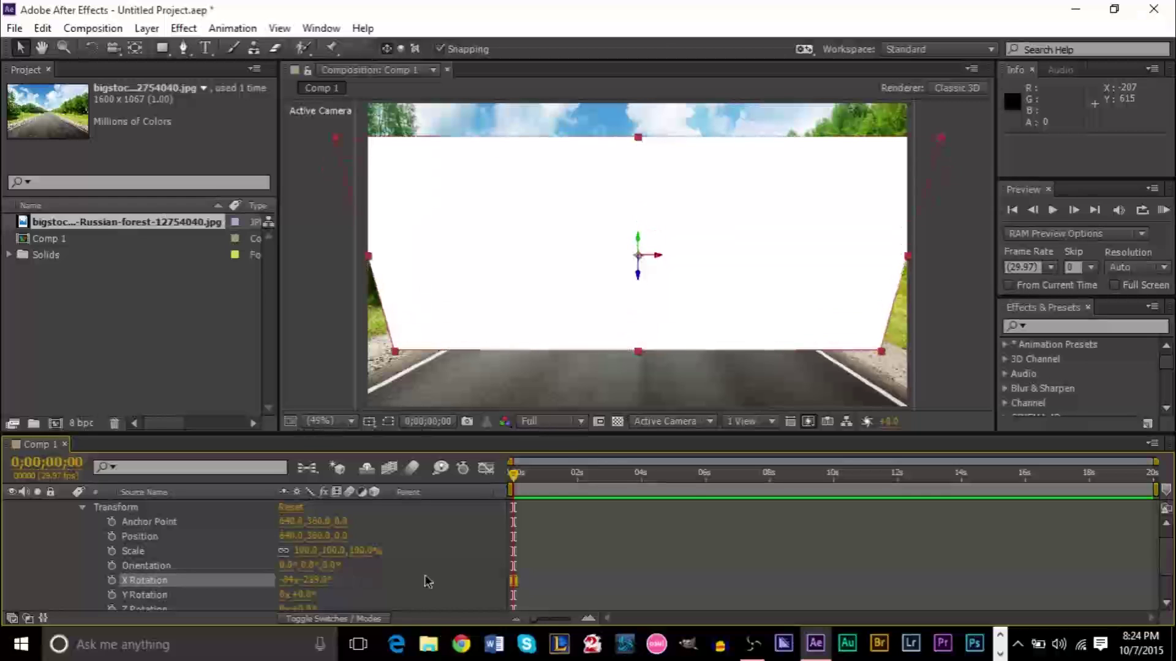
key("ctrl+z")
key("ctrl+z")
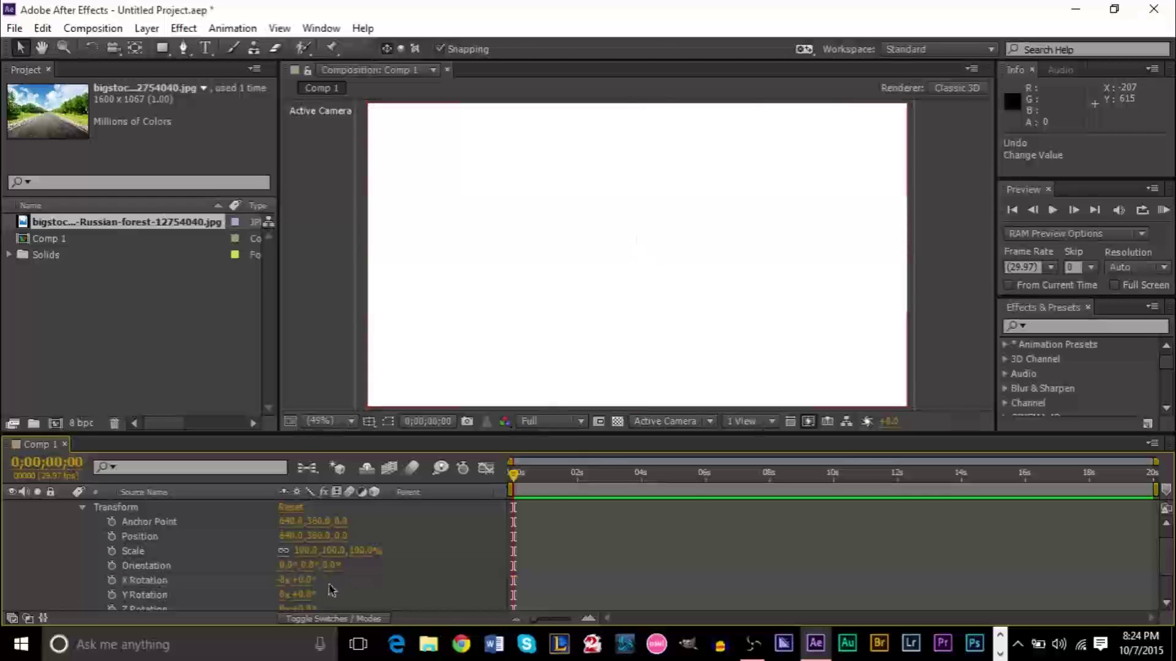
left_click_drag(305, 582, 221, 575)
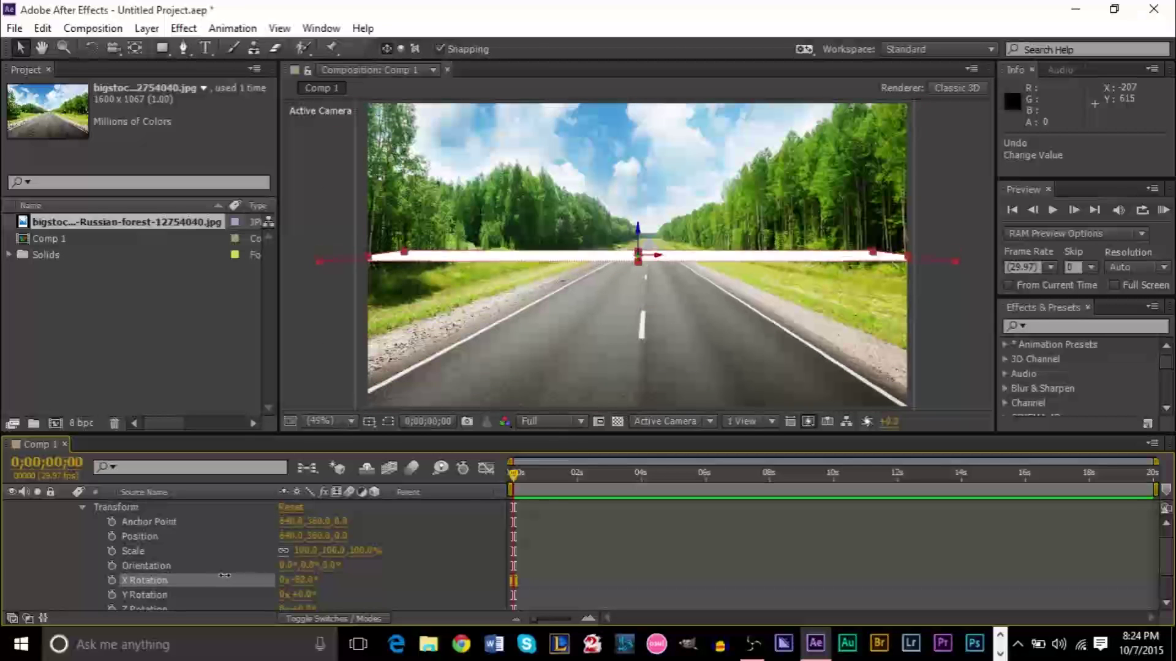
left_click_drag(221, 576, 214, 576)
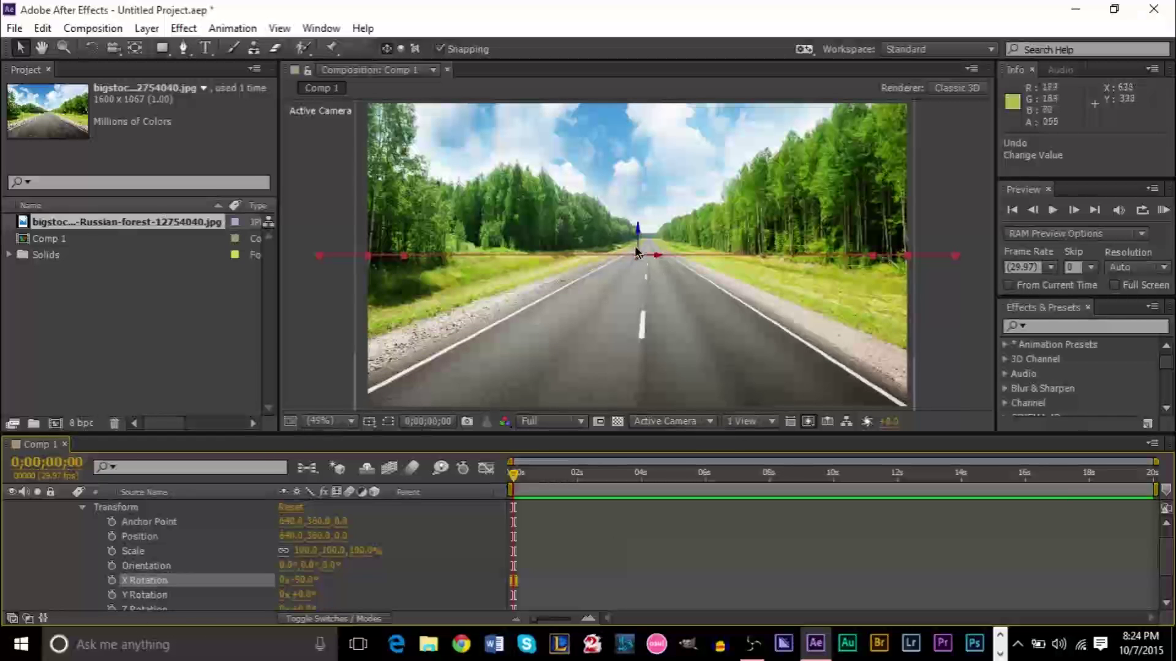
Collapse the solid's properties and lower it to the bottom edge of the frame
left_click_drag(642, 236, 643, 361)
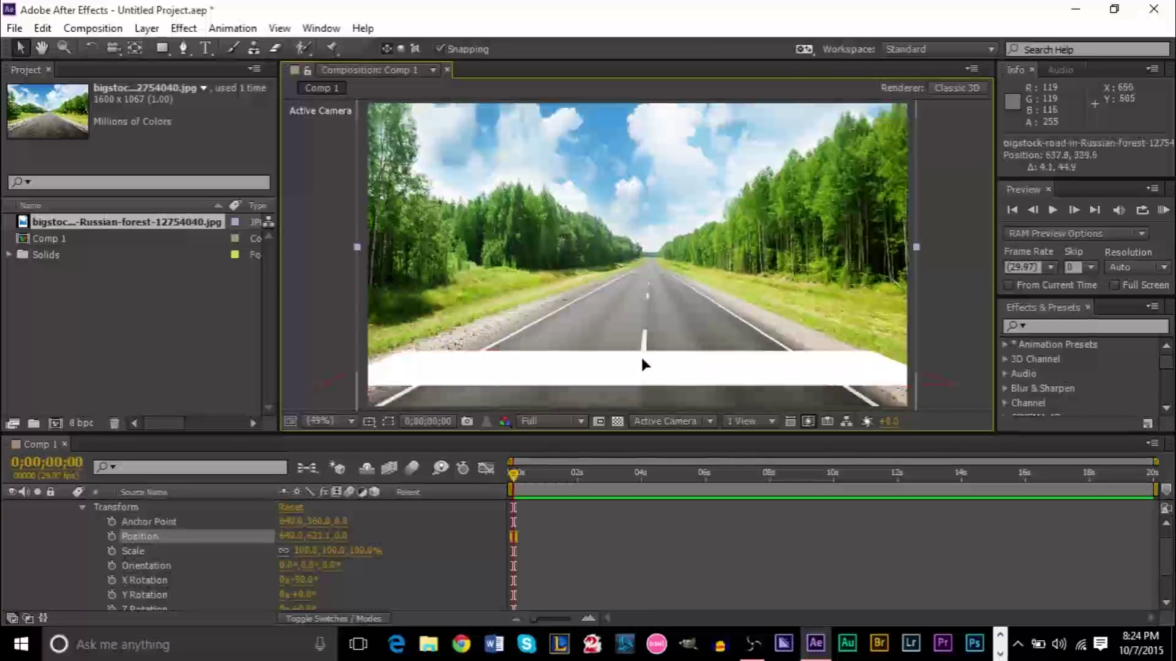
key("ctrl+z")
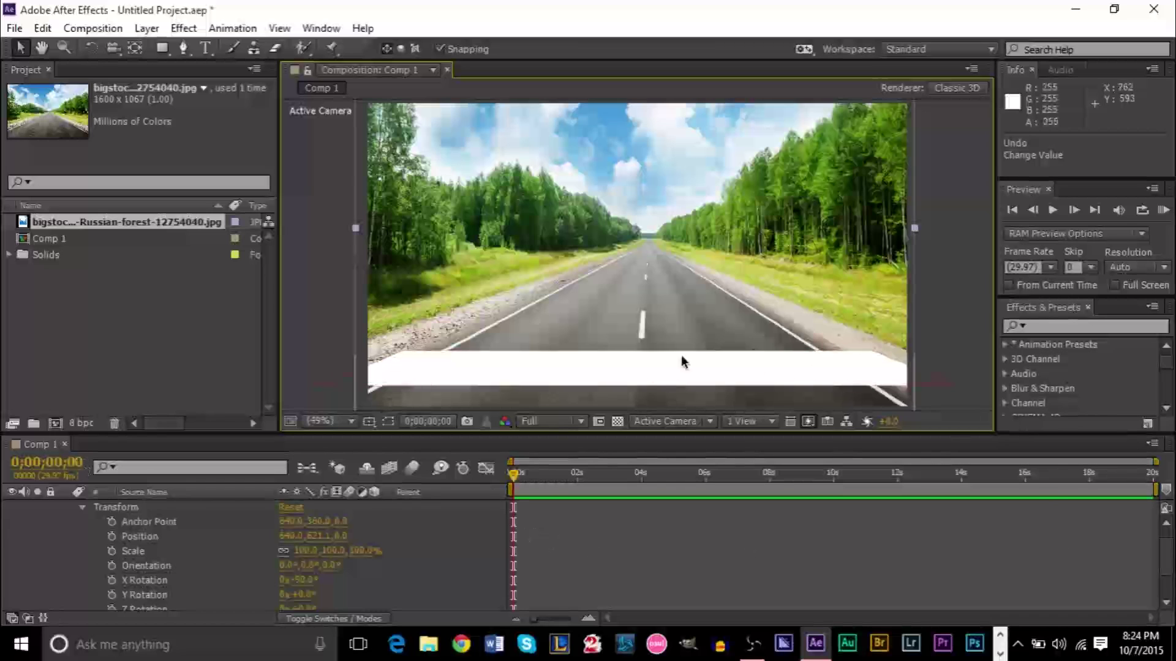
scroll(1154, 567, "up", 1)
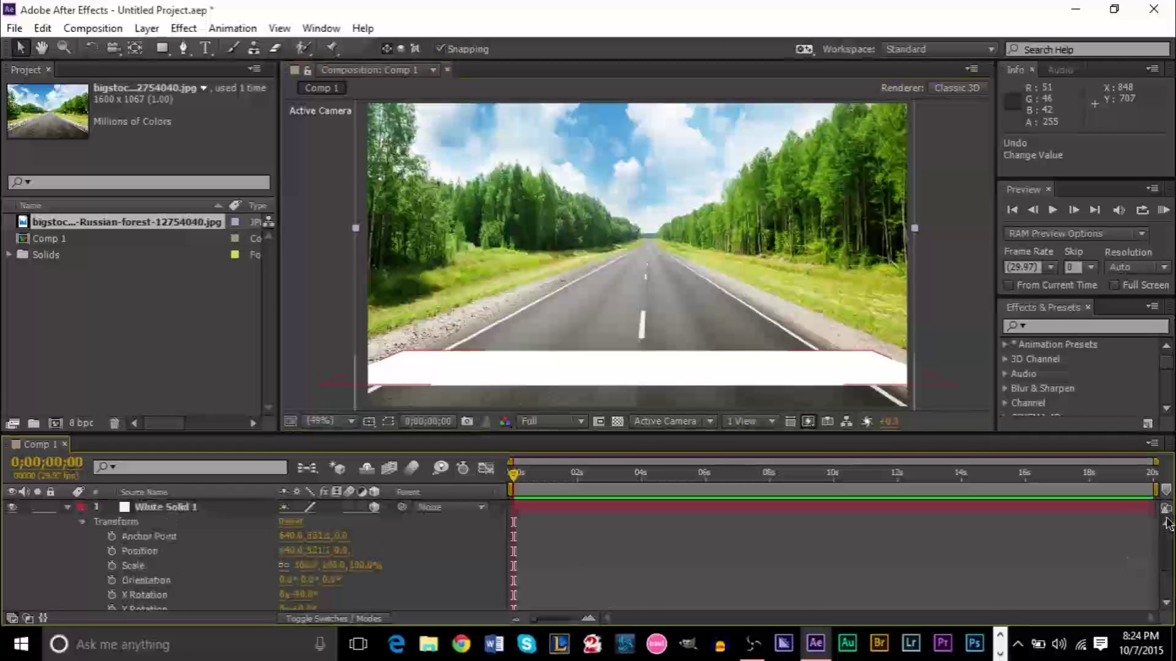
left_click(82, 523)
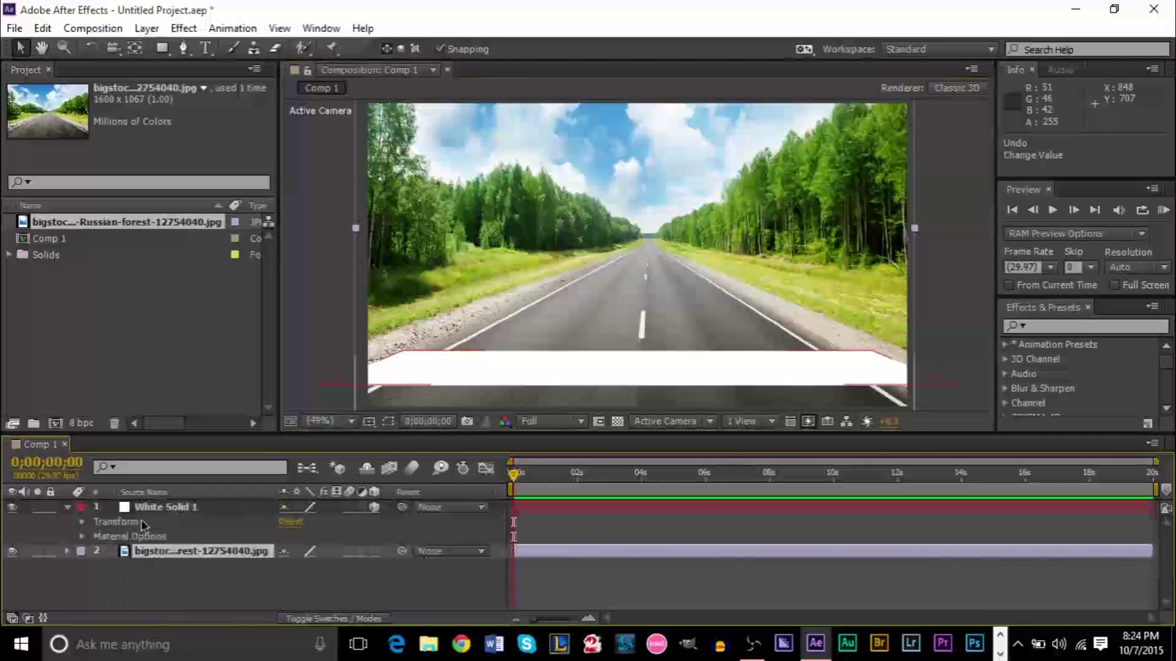
left_click(66, 508)
left_click(162, 507)
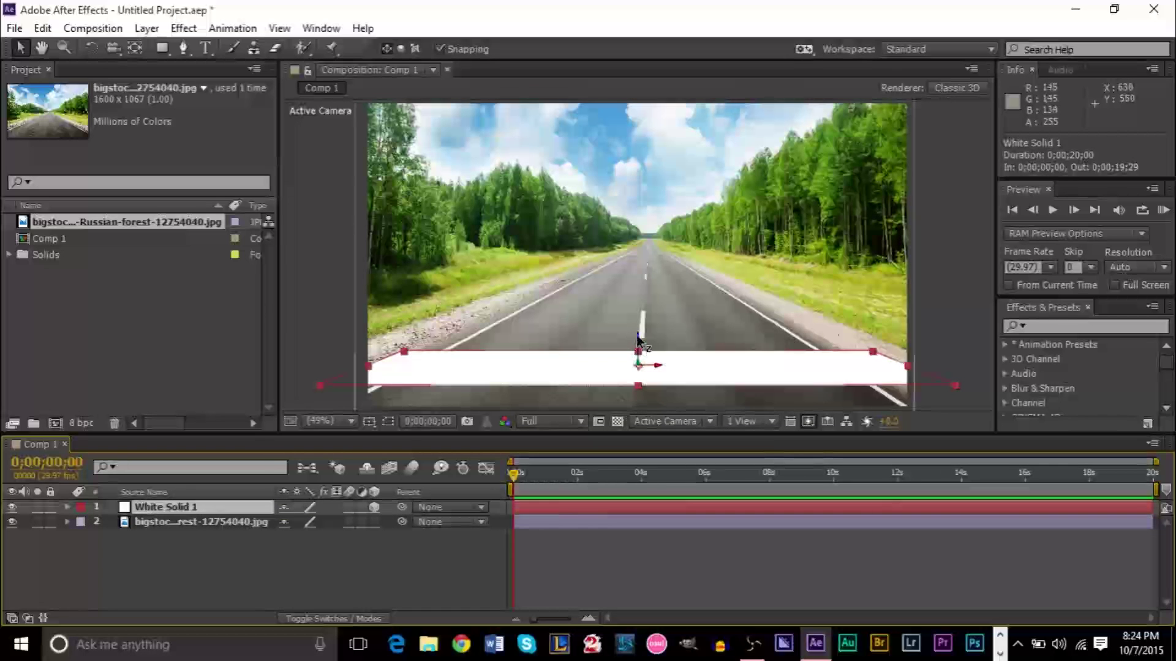
left_click_drag(638, 346, 640, 356)
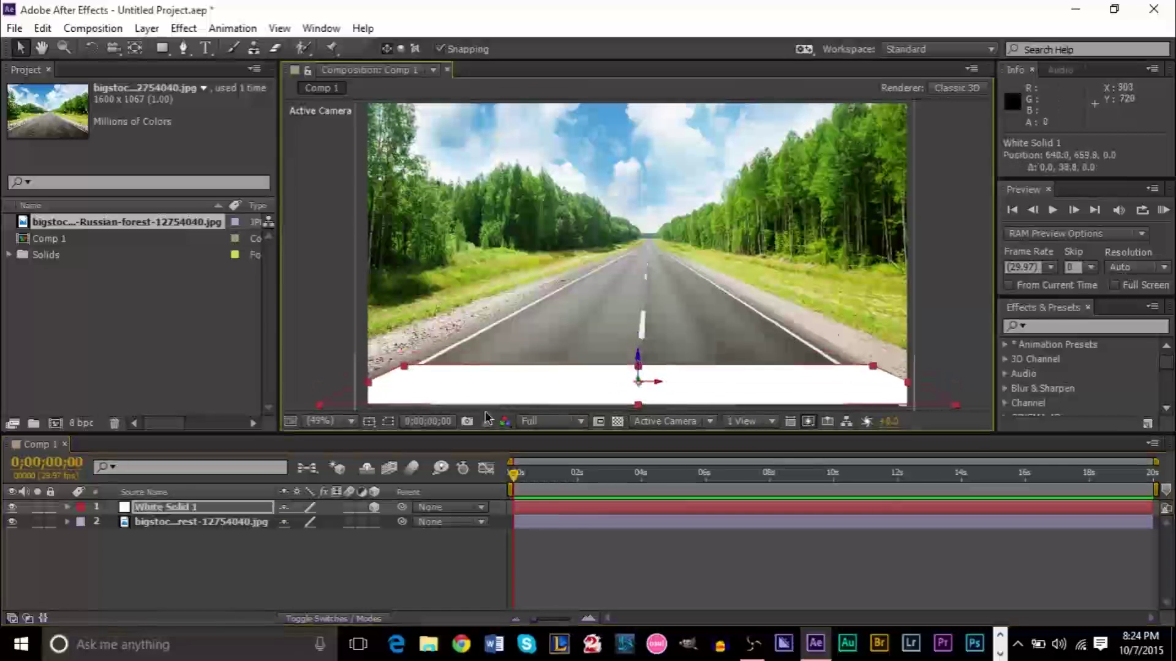
left_click(339, 421)
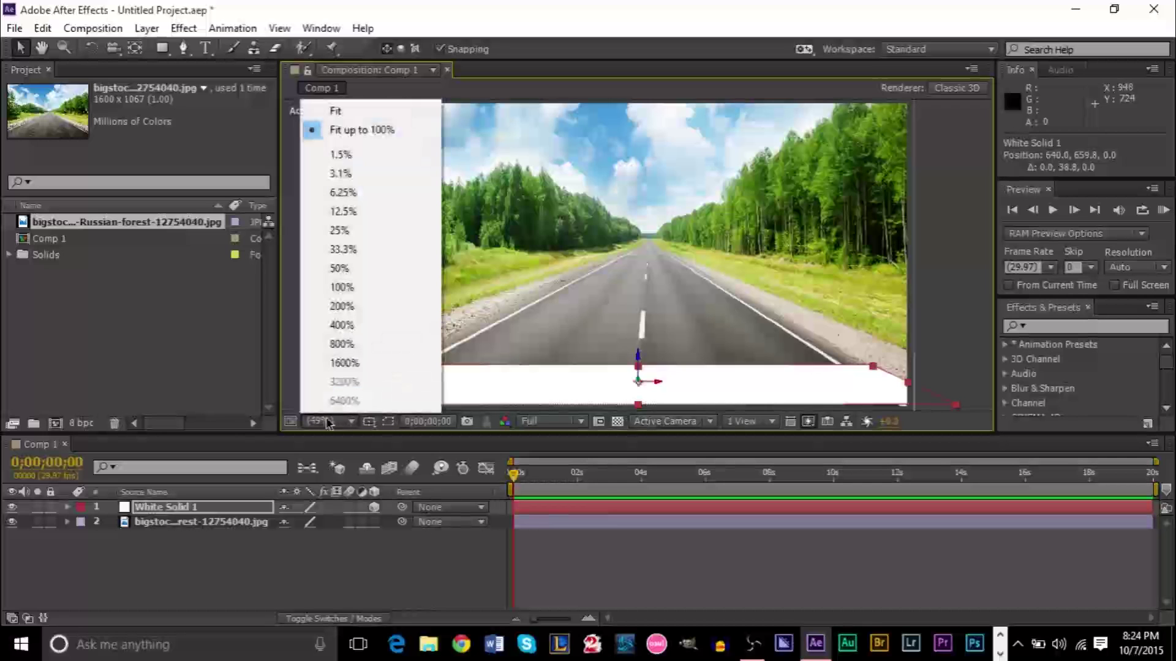
left_click(381, 131)
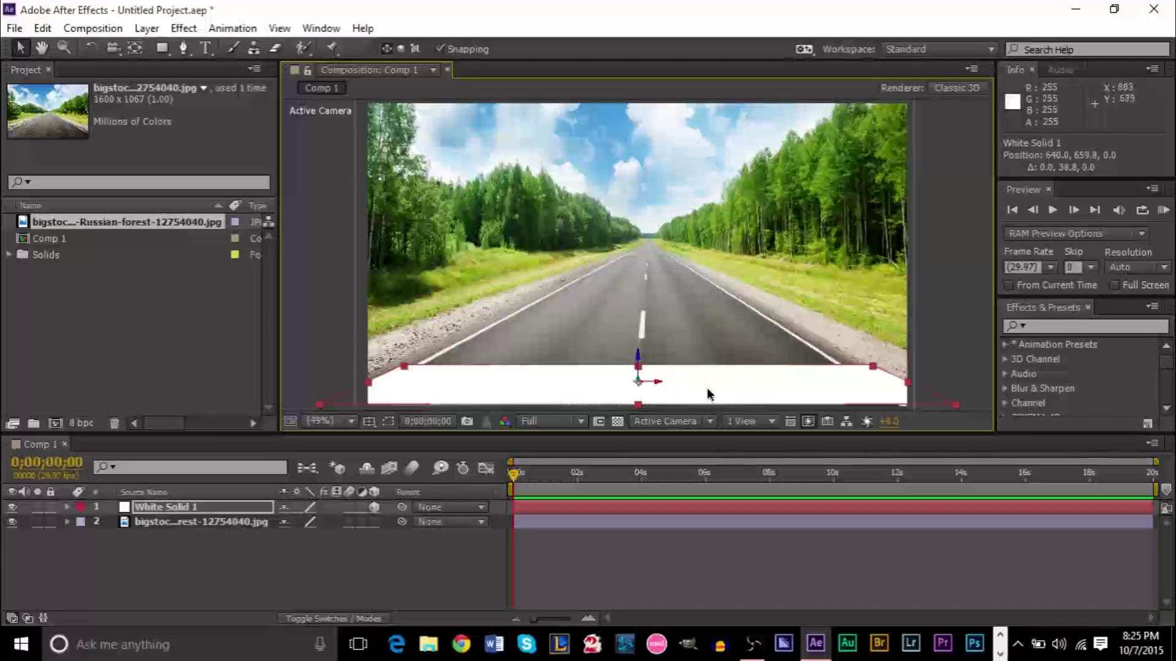
left_click_drag(708, 393, 748, 341)
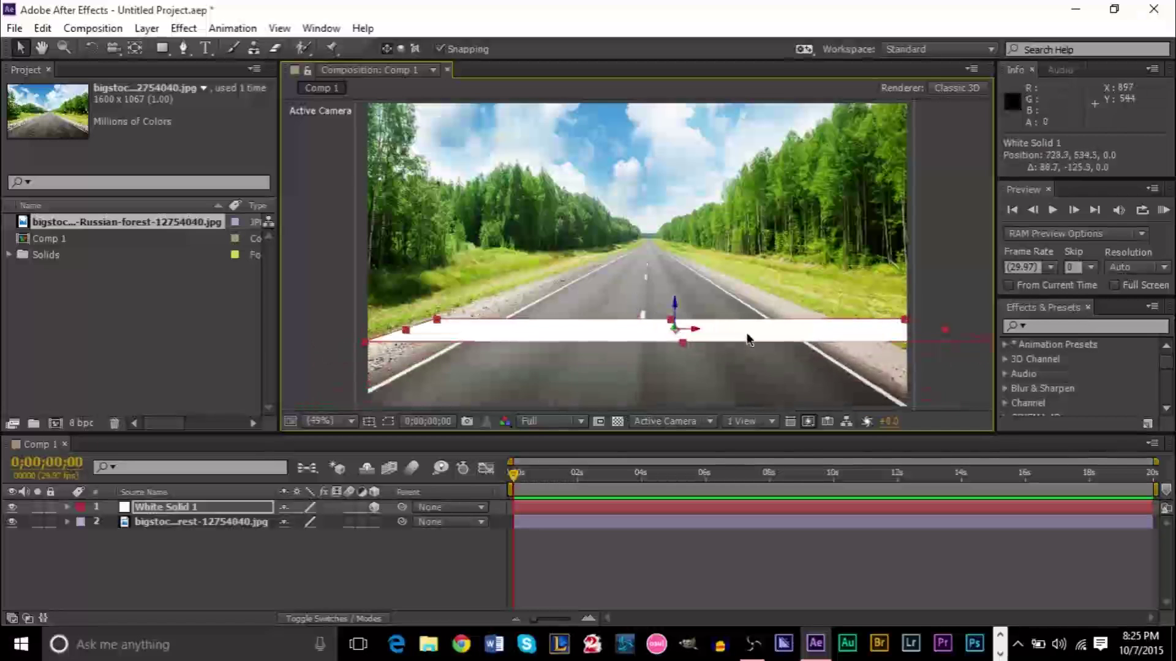
key("ctrl+z")
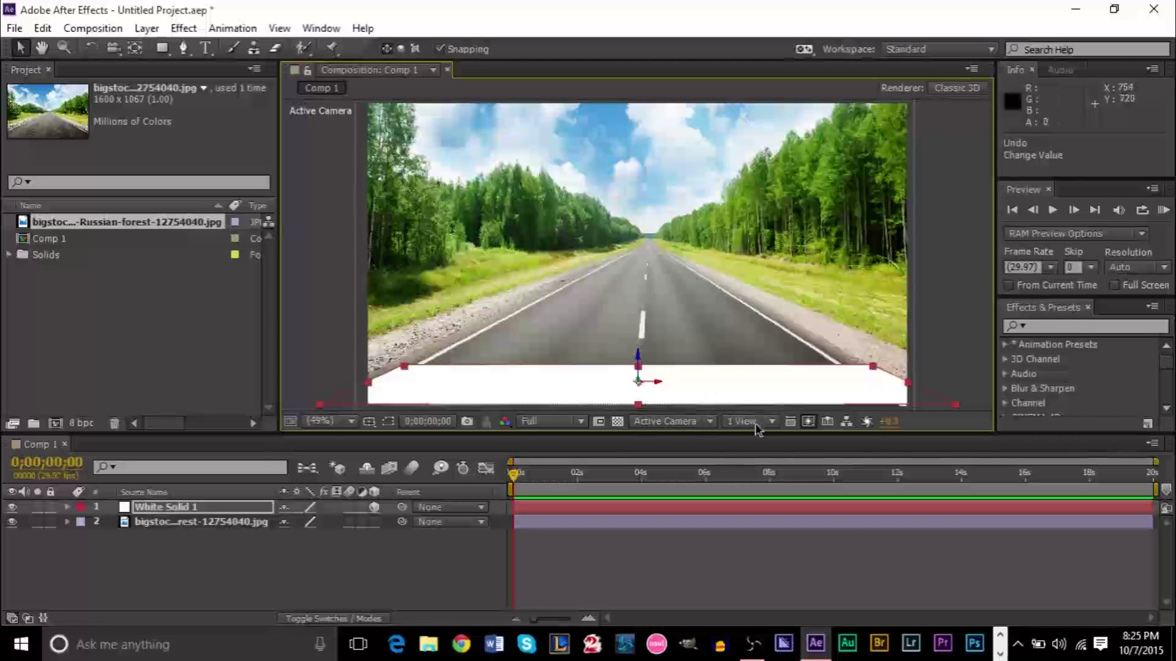
Add Camera 1 using the 24mm lens preset
left_click(148, 29)
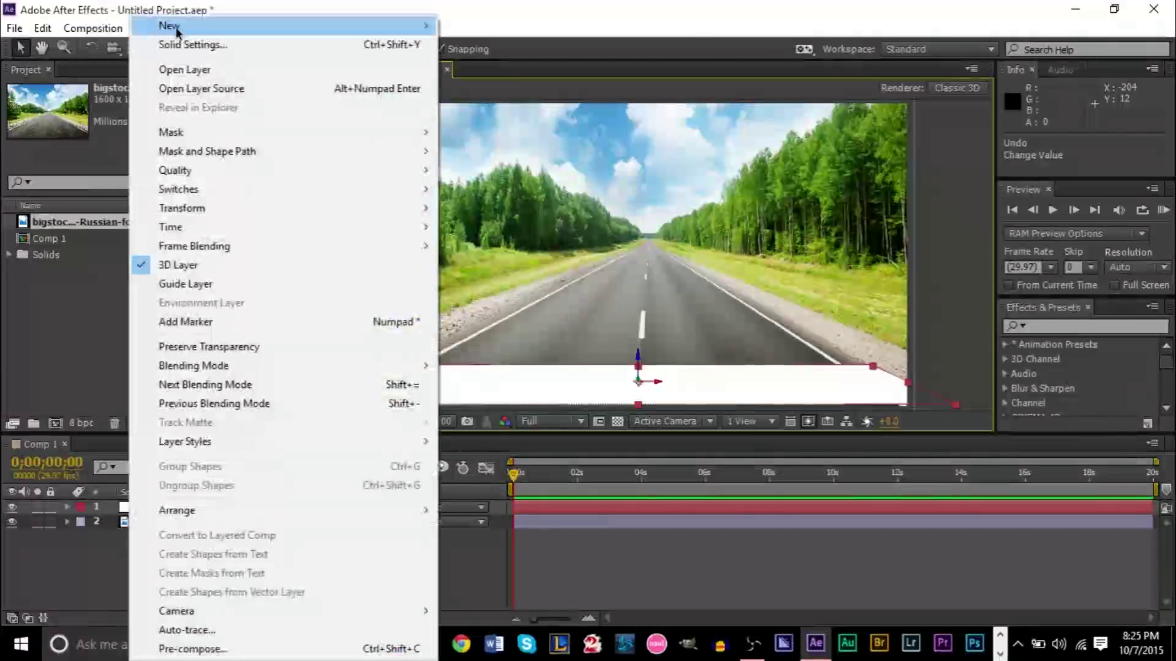
mouse_move(183, 30)
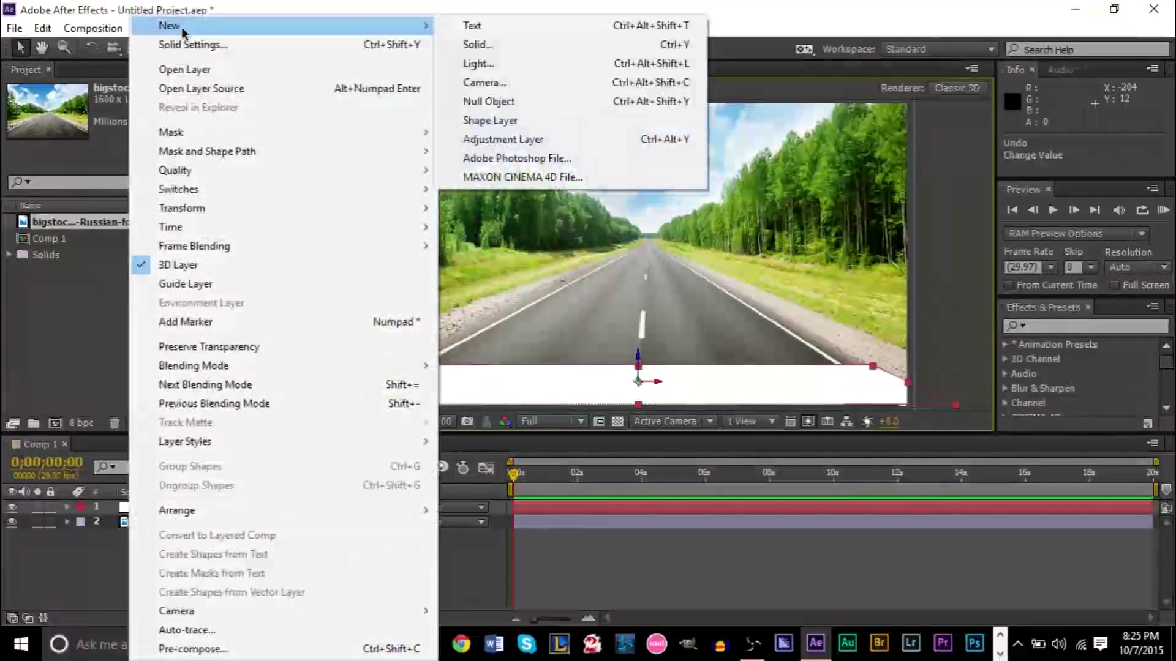
left_click(490, 83)
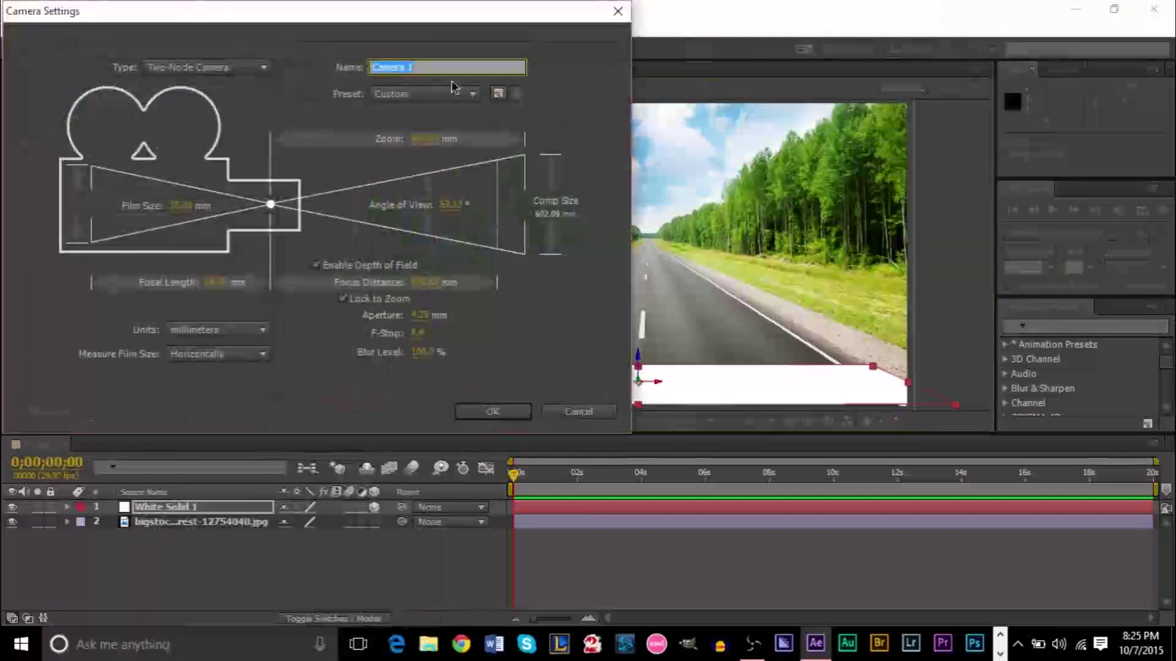
left_click(440, 94)
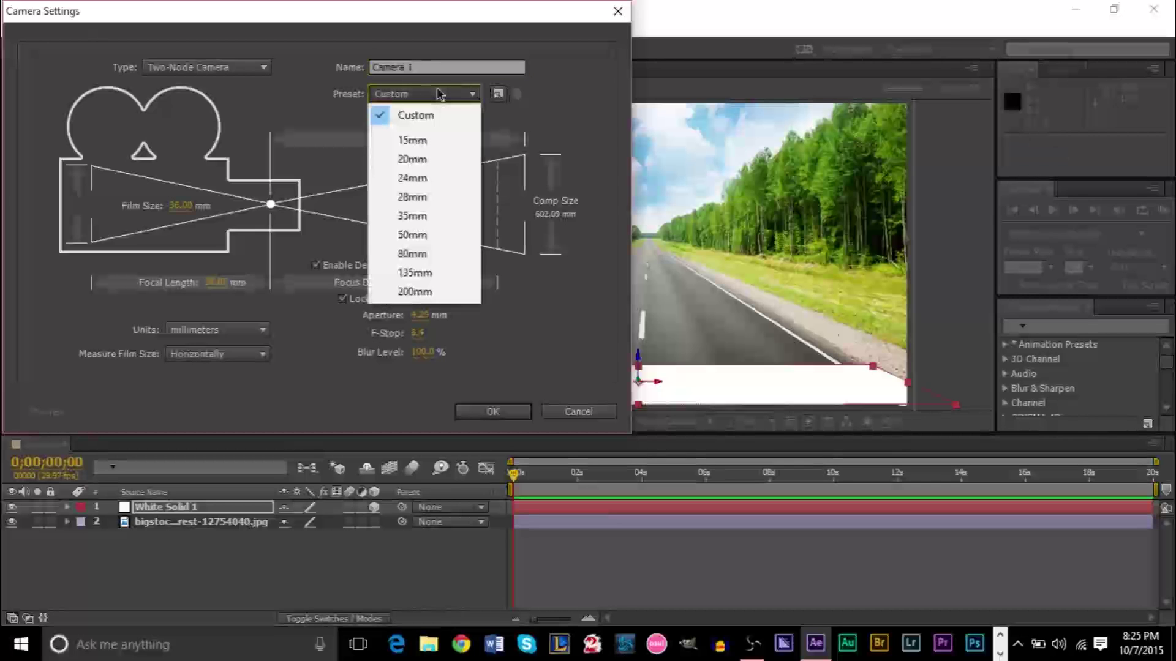
left_click(432, 187)
left_click(492, 411)
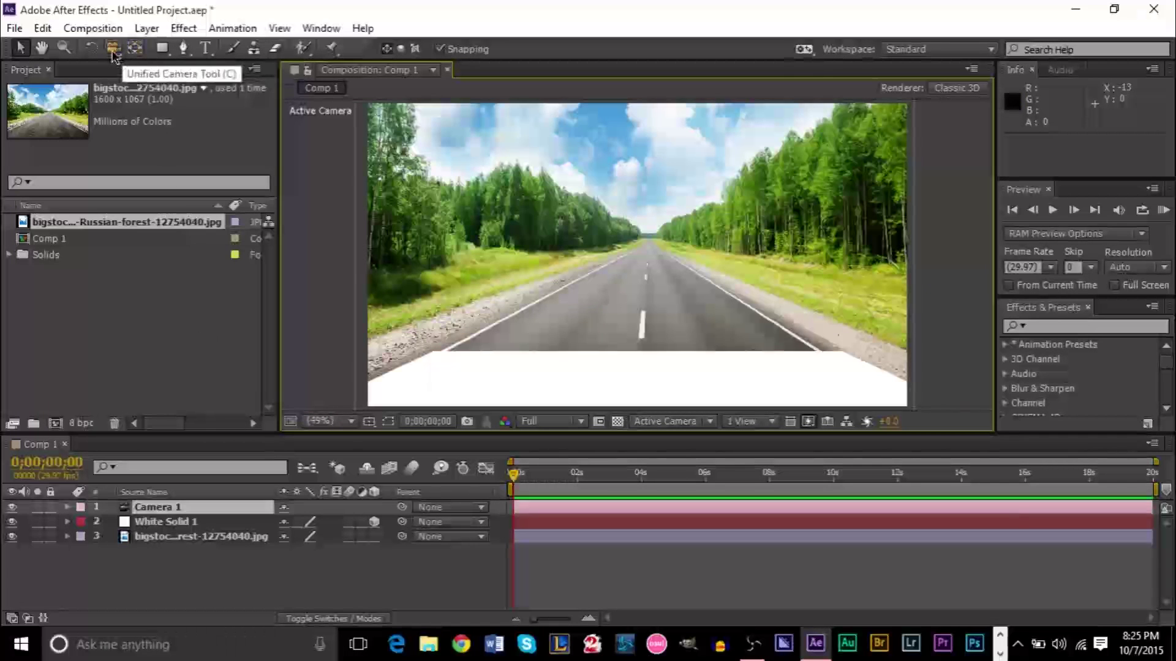
left_click(113, 49)
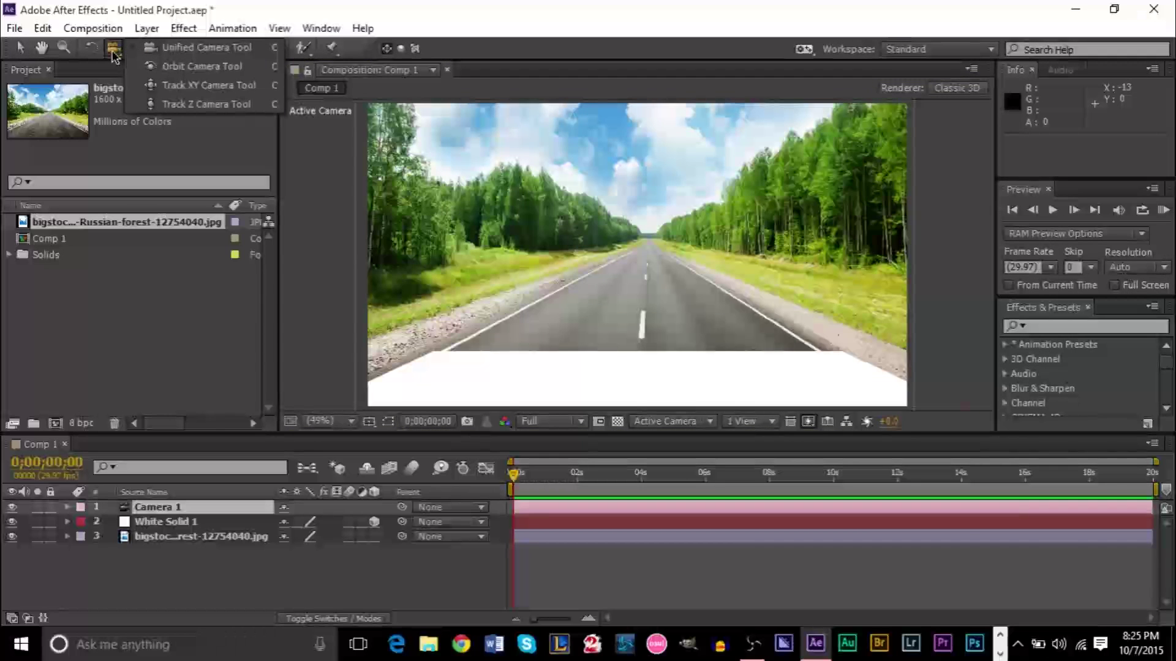
Orbit the camera slightly to tilt the view, then select White Solid 1
left_click(202, 66)
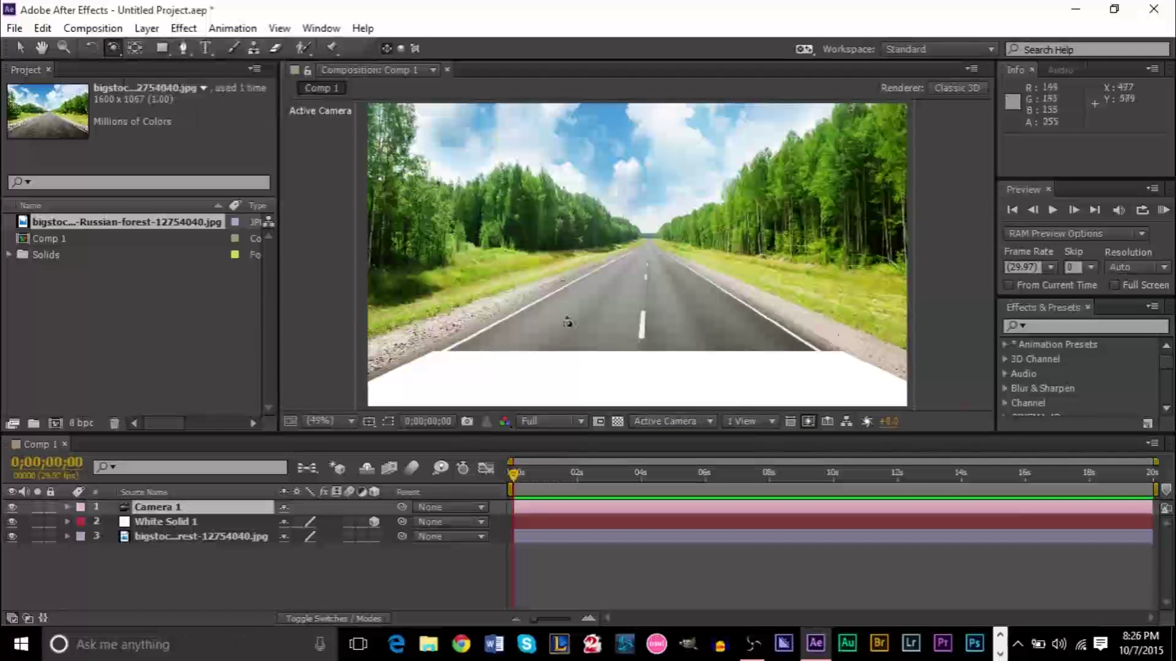
mouse_move(630, 379)
left_mouse_down()
mouse_move(606, 375)
mouse_move(636, 368)
mouse_move(632, 390)
mouse_move(633, 368)
mouse_move(643, 378)
mouse_move(623, 376)
mouse_move(630, 391)
mouse_move(637, 384)
left_mouse_up()
left_click(637, 384)
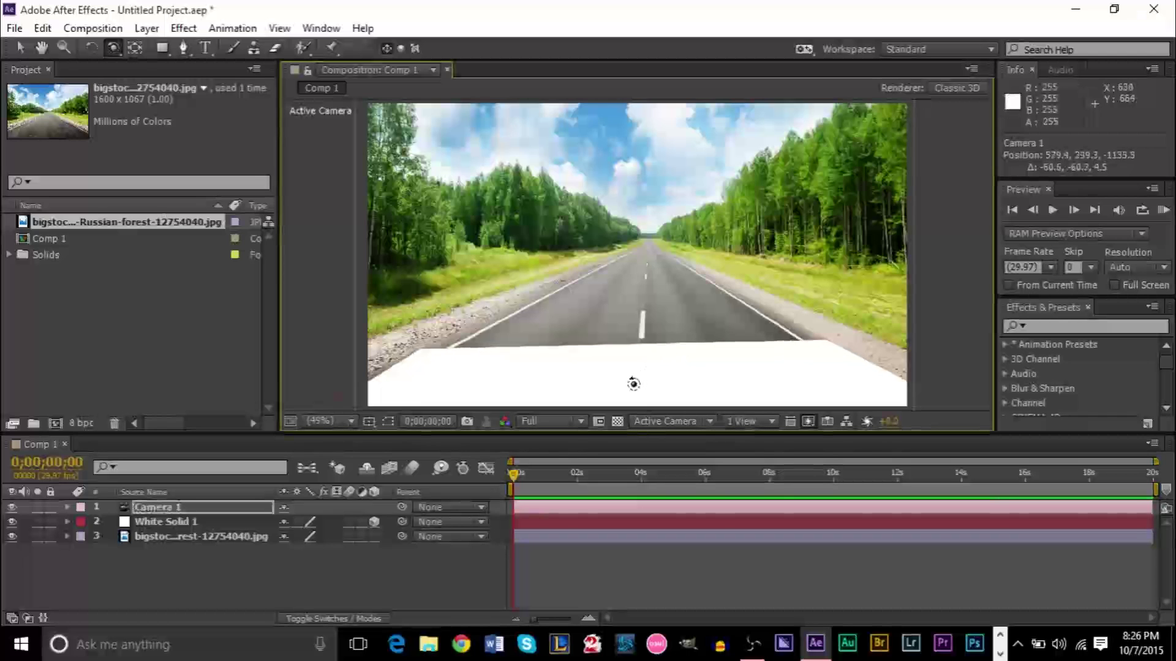
mouse_move(501, 370)
left_mouse_down()
mouse_move(522, 369)
mouse_move(486, 368)
mouse_move(495, 370)
left_mouse_up()
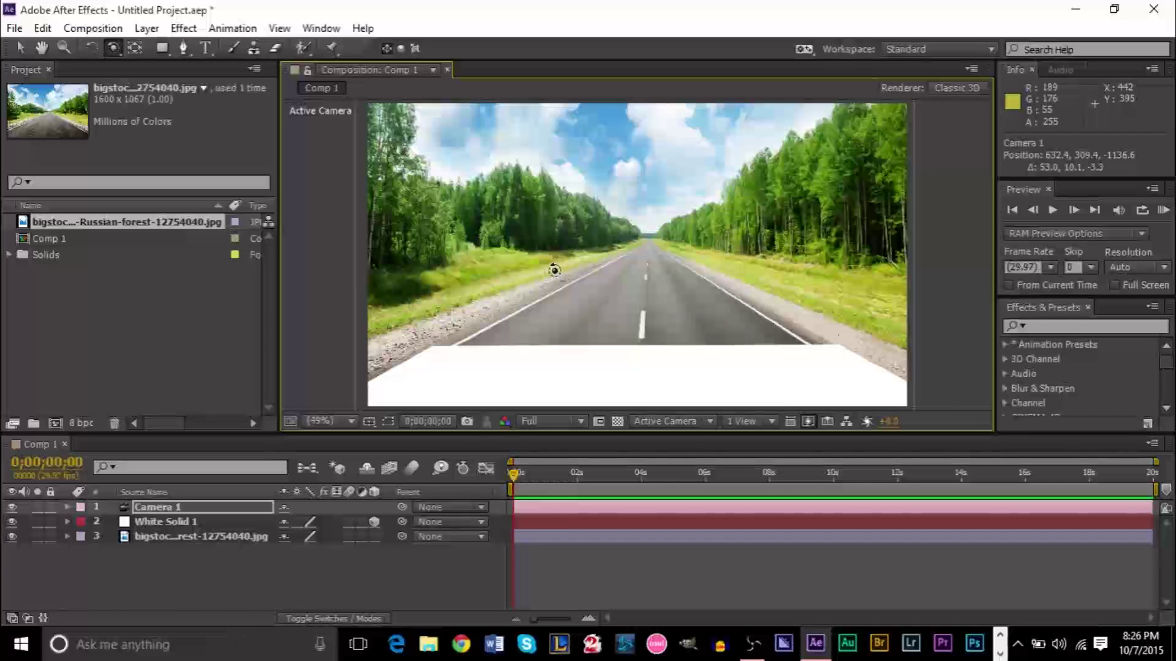
left_click(157, 521)
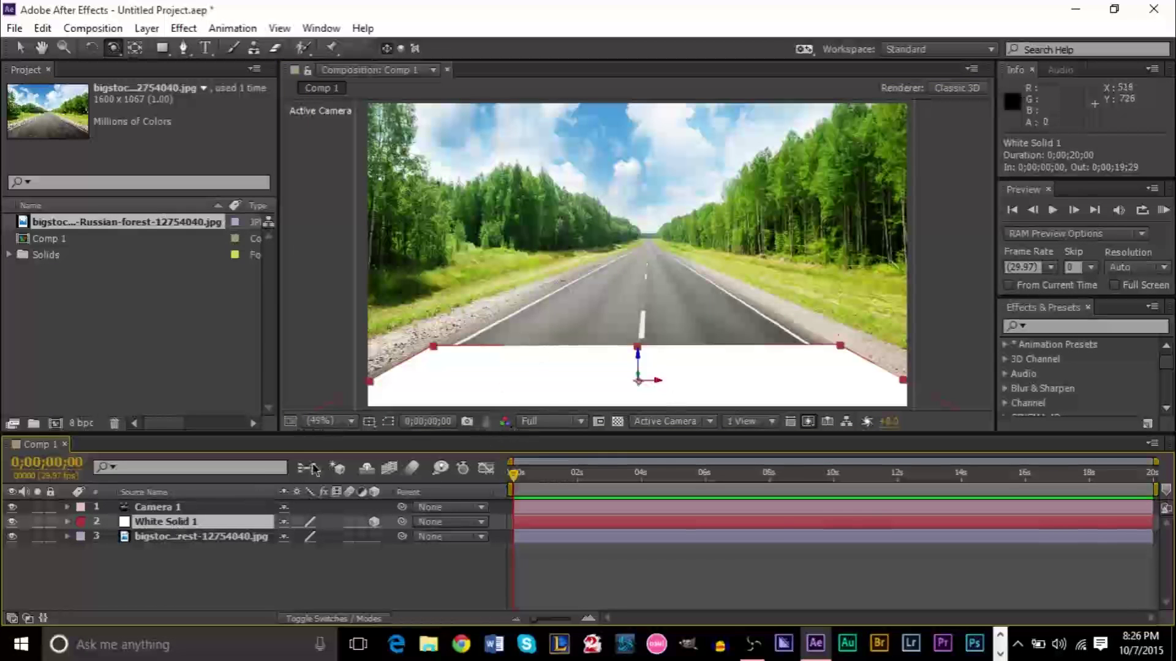
Apply the Generate > Grid effect to White Solid 1 and switch it off
left_click(184, 29)
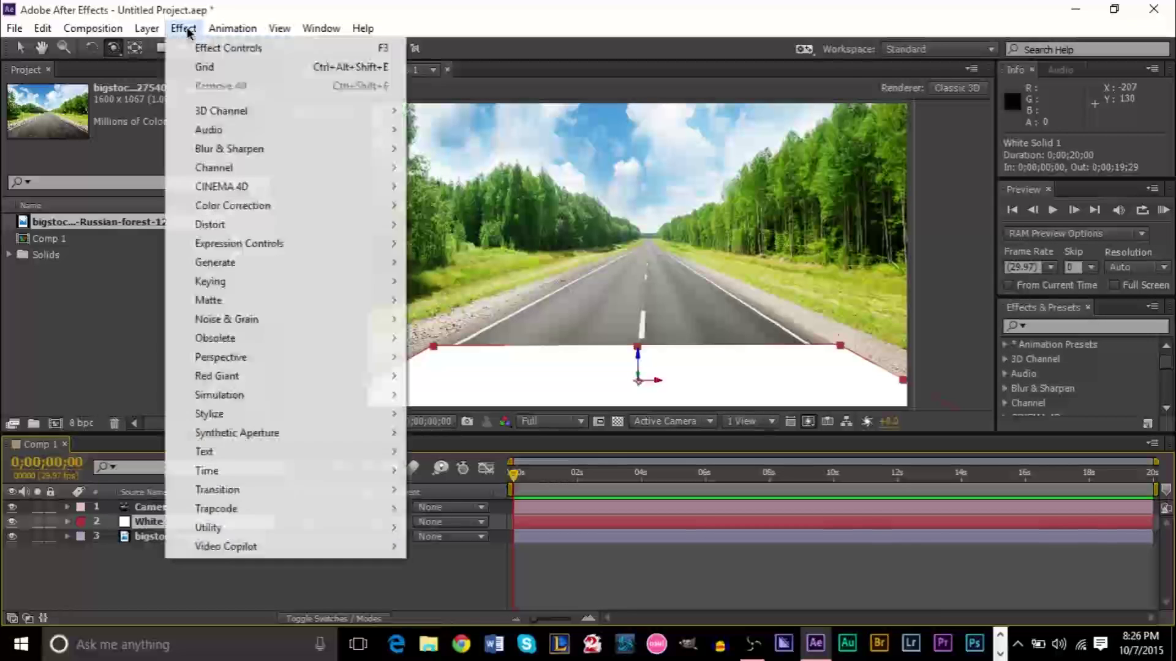
mouse_move(253, 263)
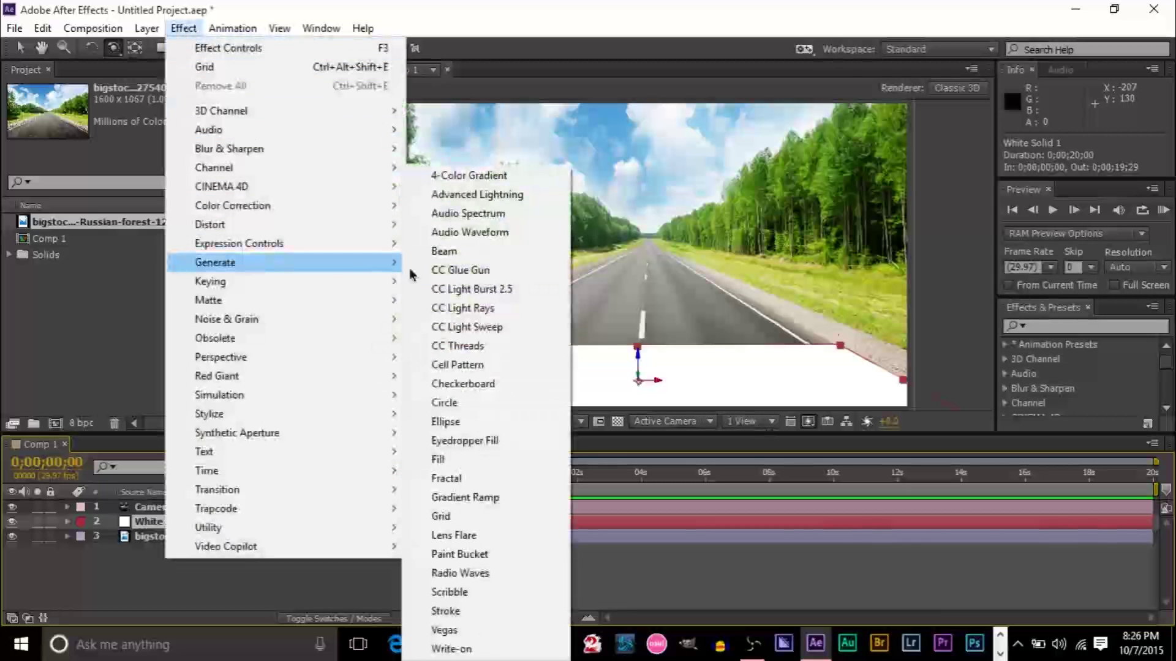
left_click(527, 516)
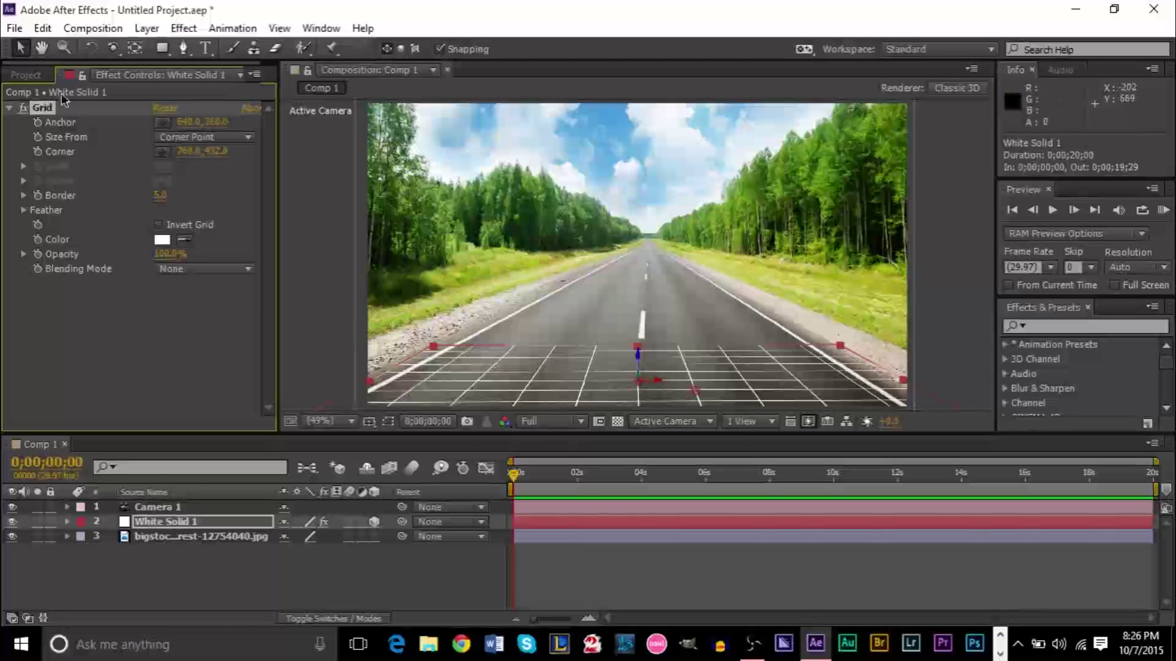
left_click(23, 108)
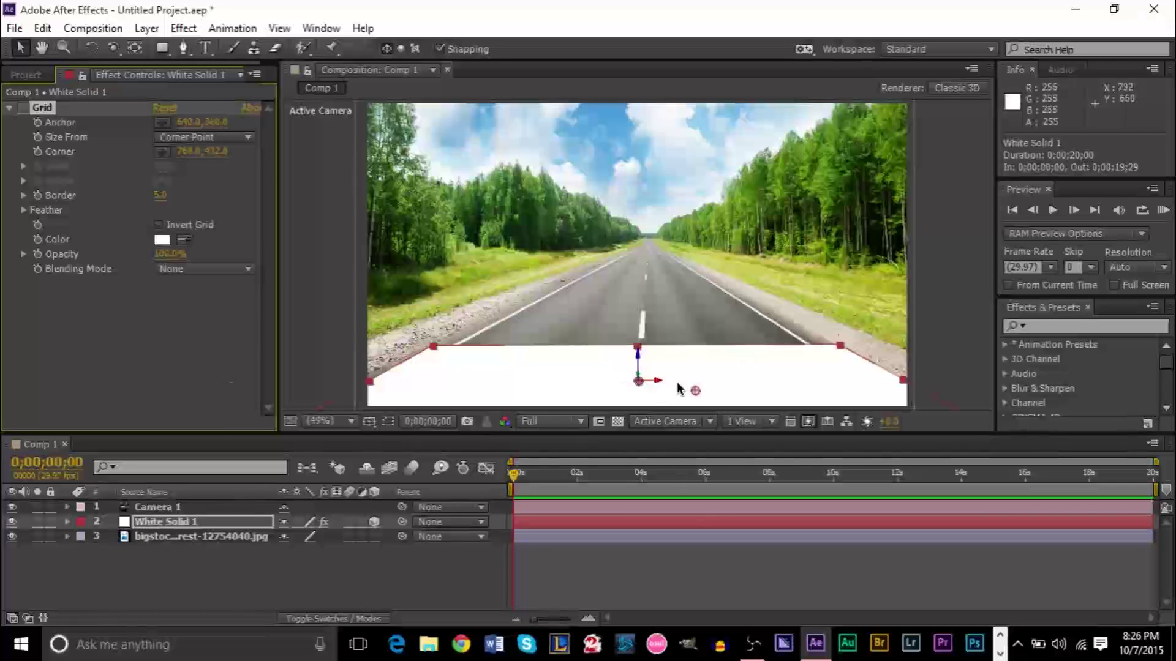
key("alt+Tab")
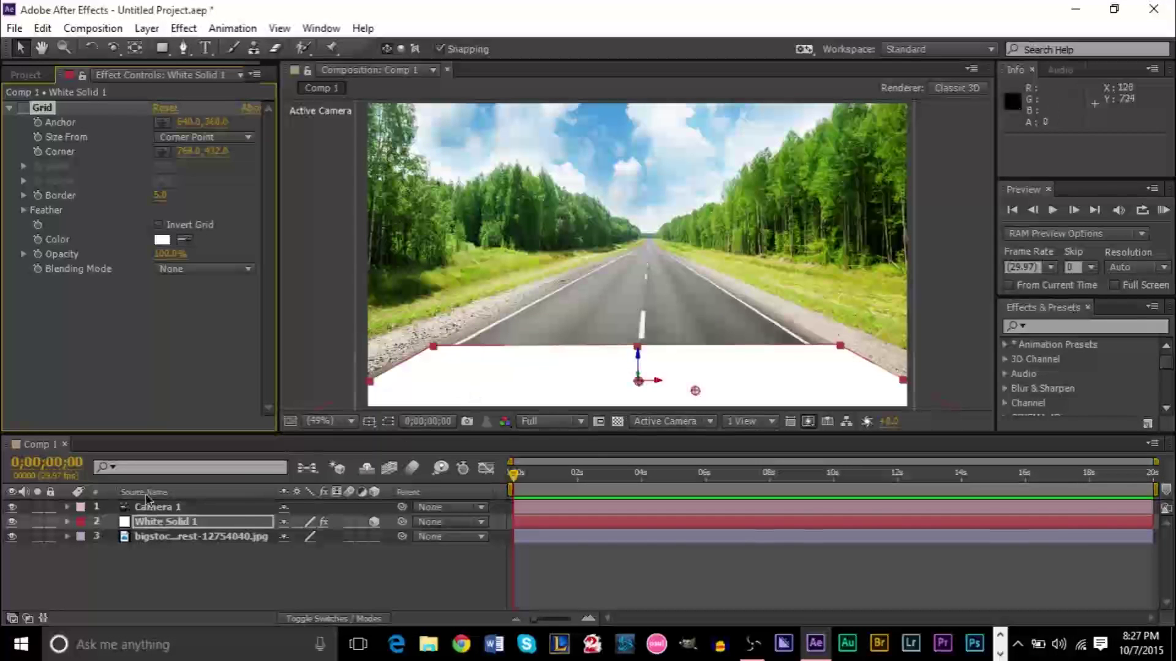
Push the white solid deeper in Z so it stretches to the road's horizon
left_click(68, 523)
scroll(276, 551, "down", 2)
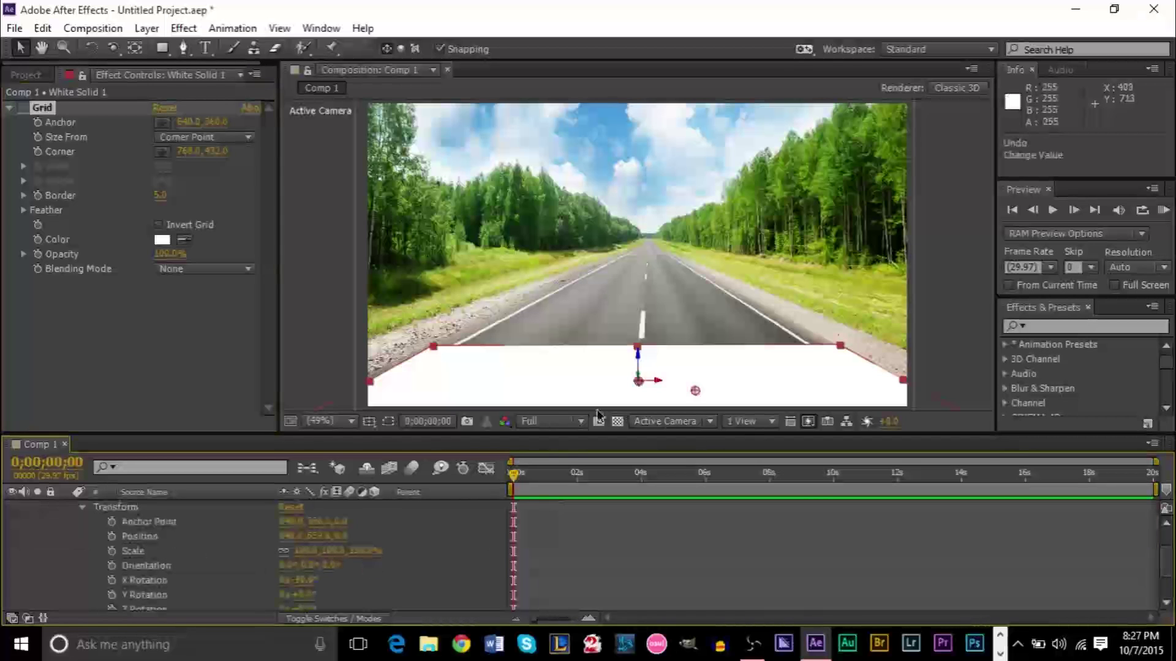
left_click_drag(637, 347, 666, 257)
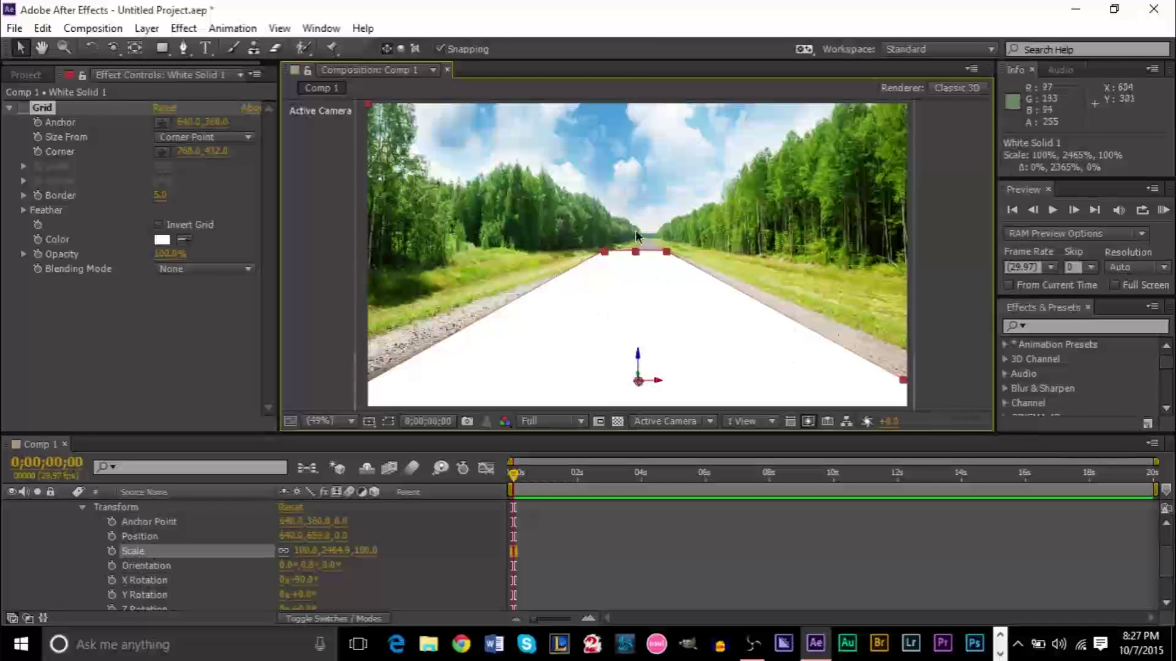
left_click_drag(635, 254, 635, 262)
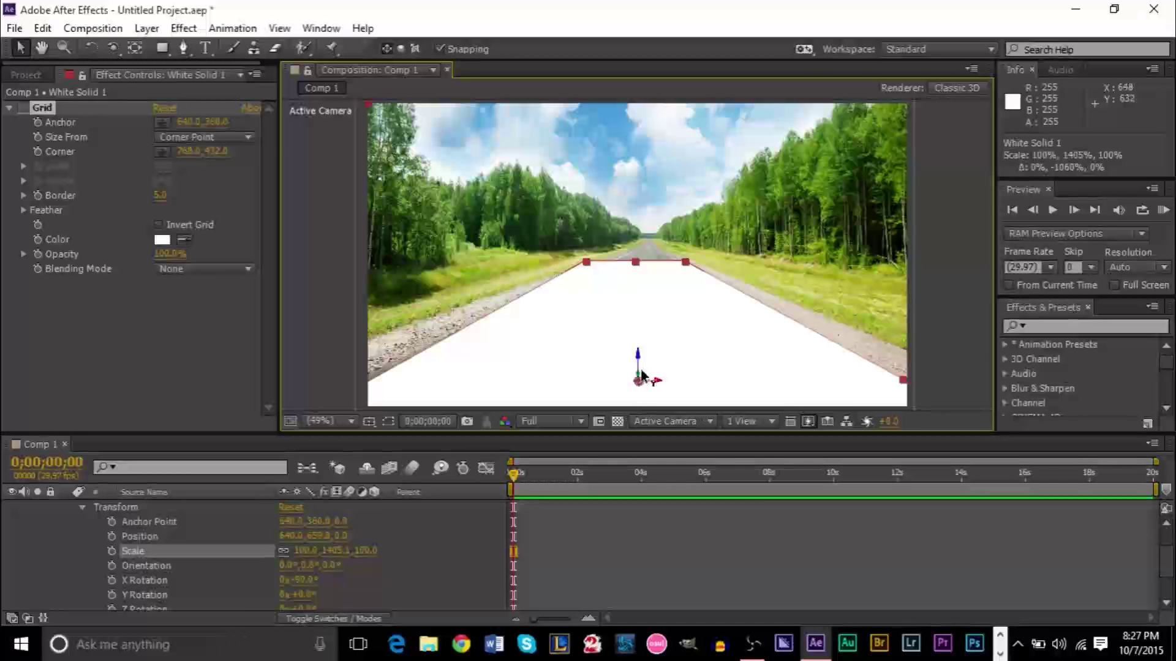
left_click_drag(641, 366, 661, 193)
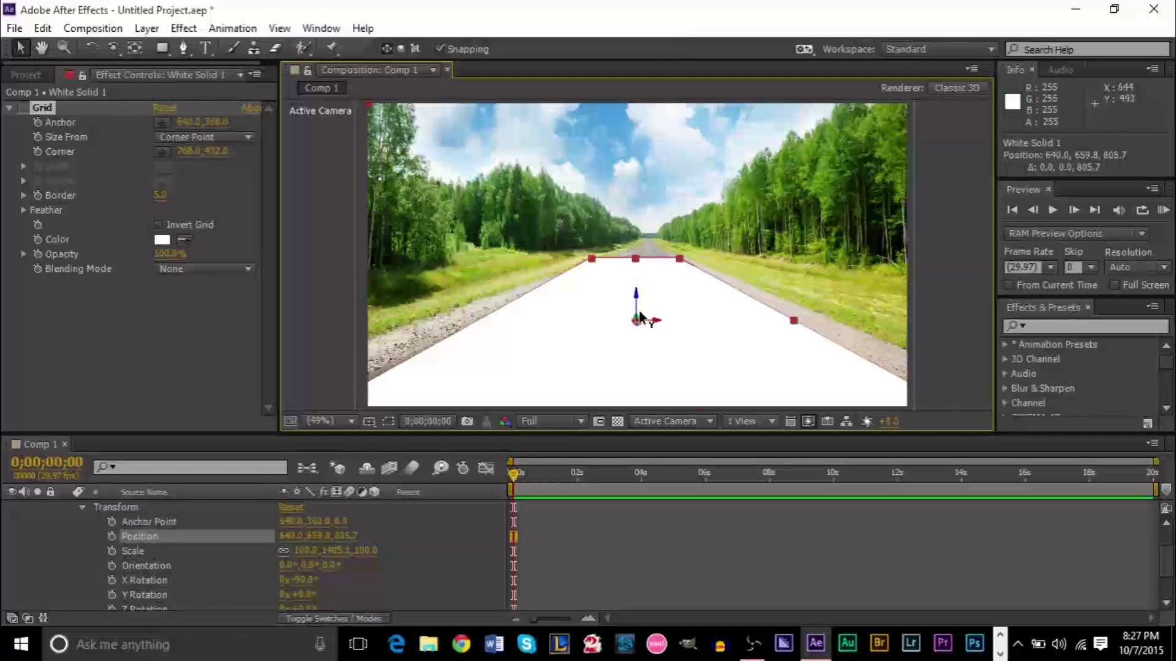
left_click_drag(640, 316, 682, 113)
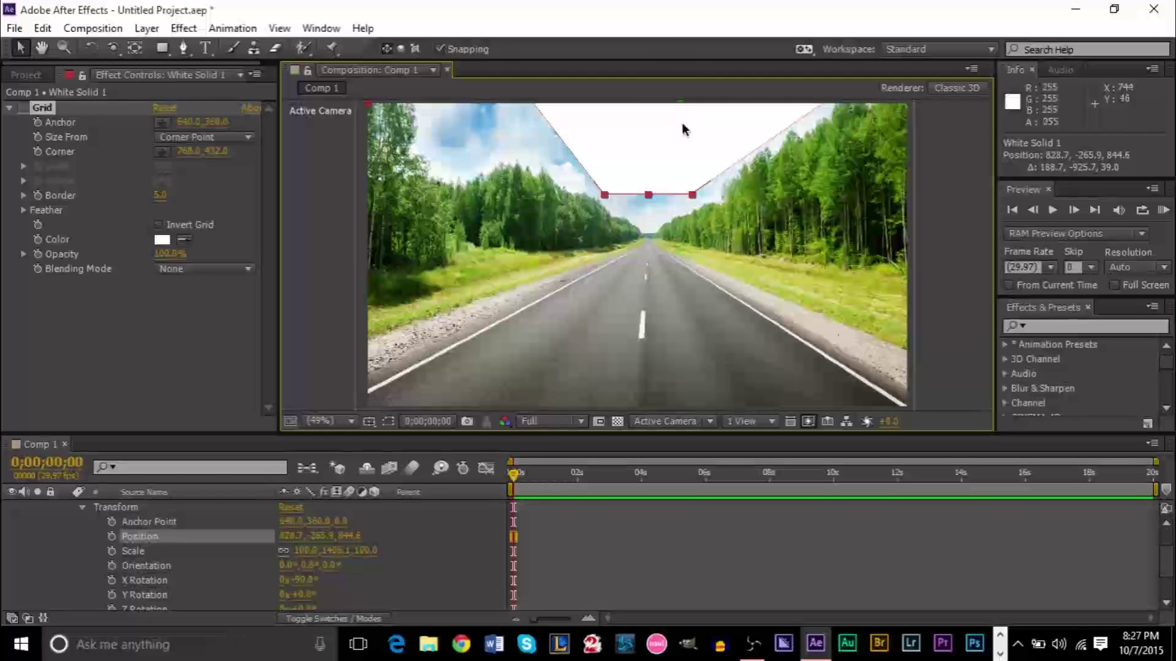
key("ctrl+z")
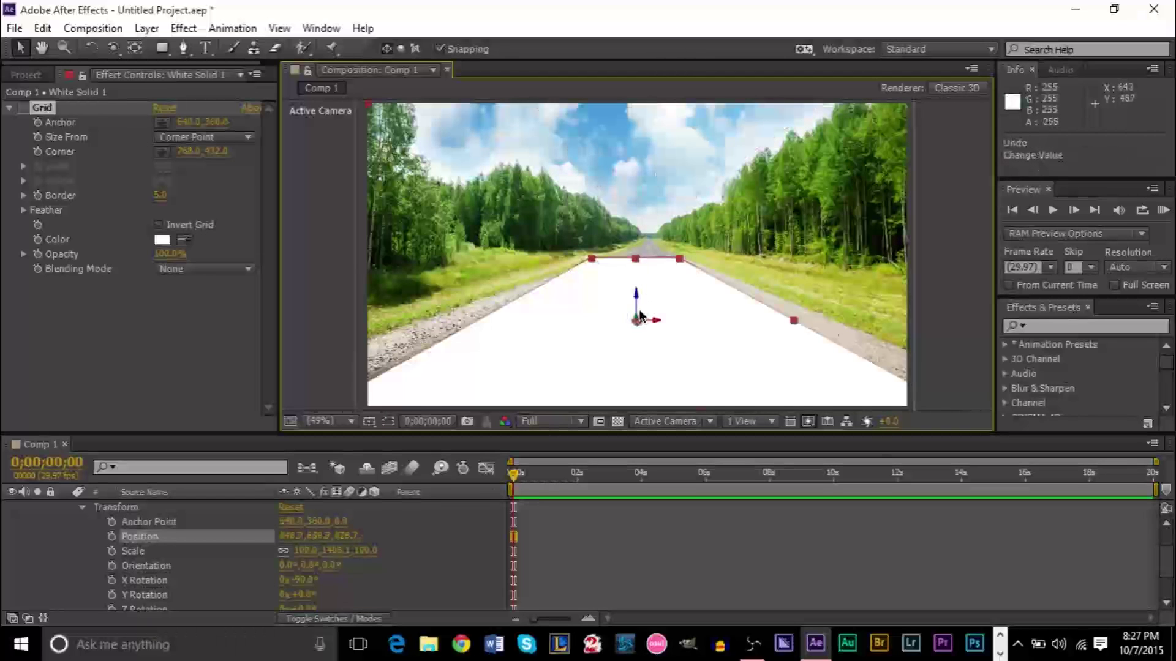
left_click_drag(640, 316, 665, 9)
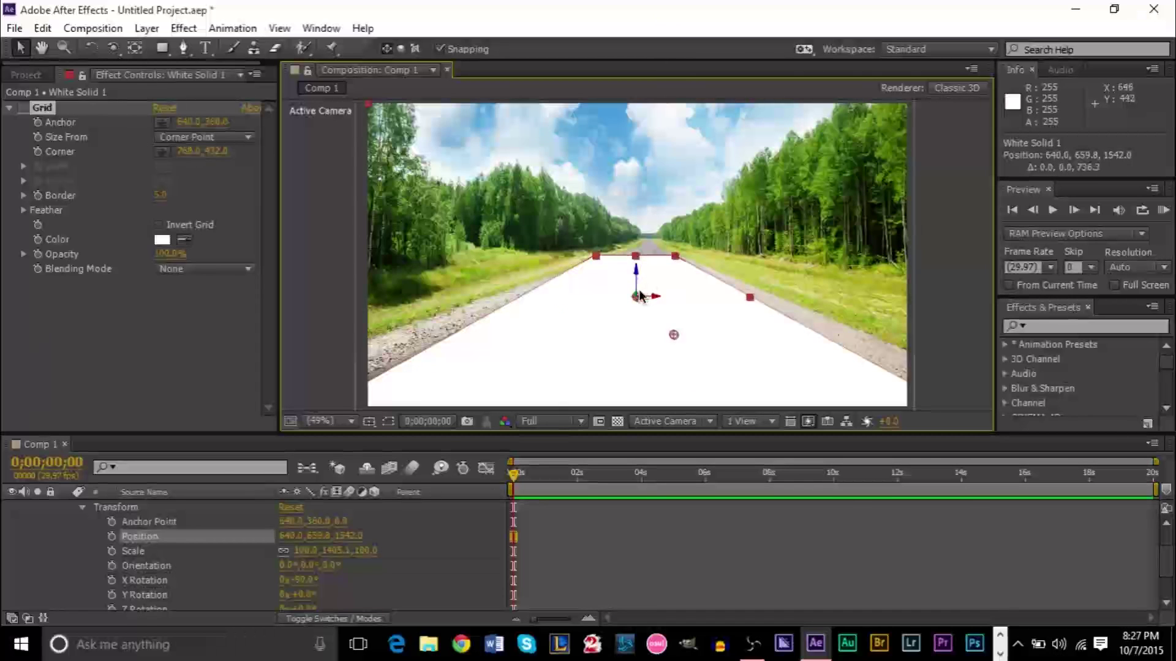
left_click_drag(640, 296, 641, 294)
Collapse White Solid 1, nudge it slightly right, and select Camera 1
left_click(643, 354)
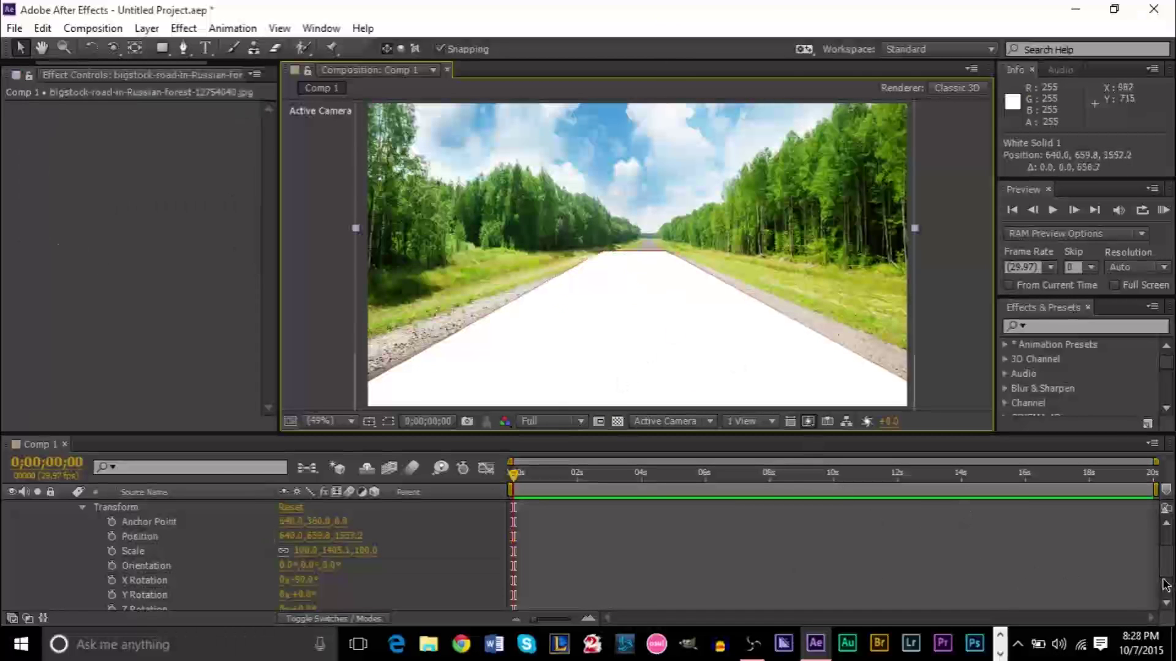
left_click_drag(1165, 585, 1166, 553)
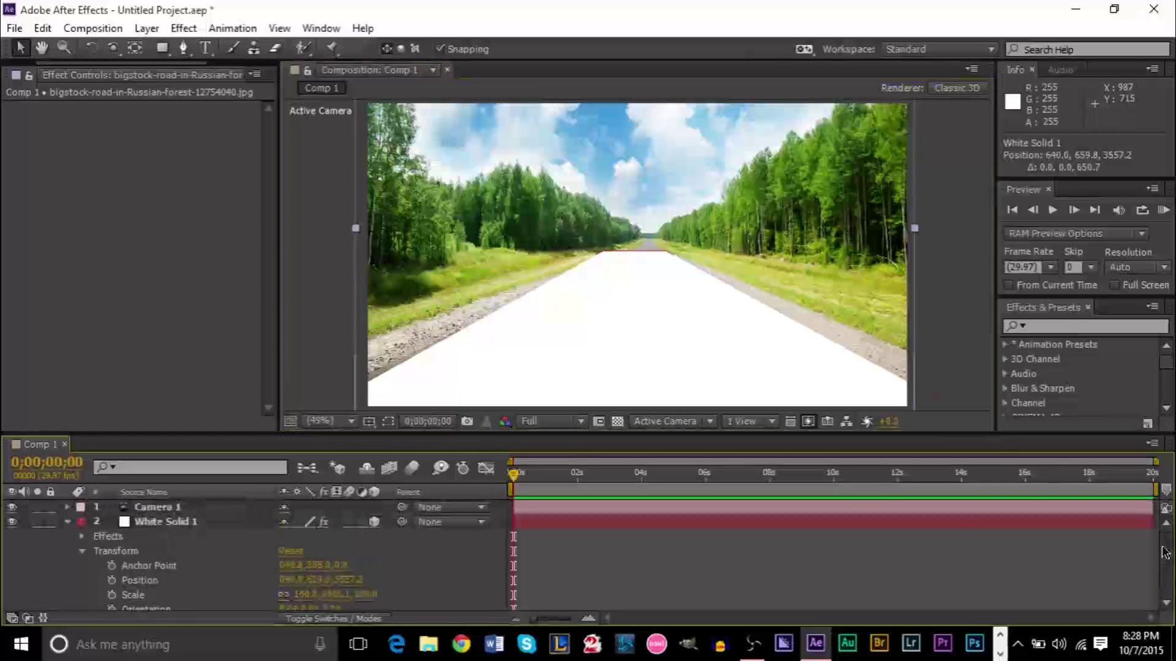
left_click(67, 522)
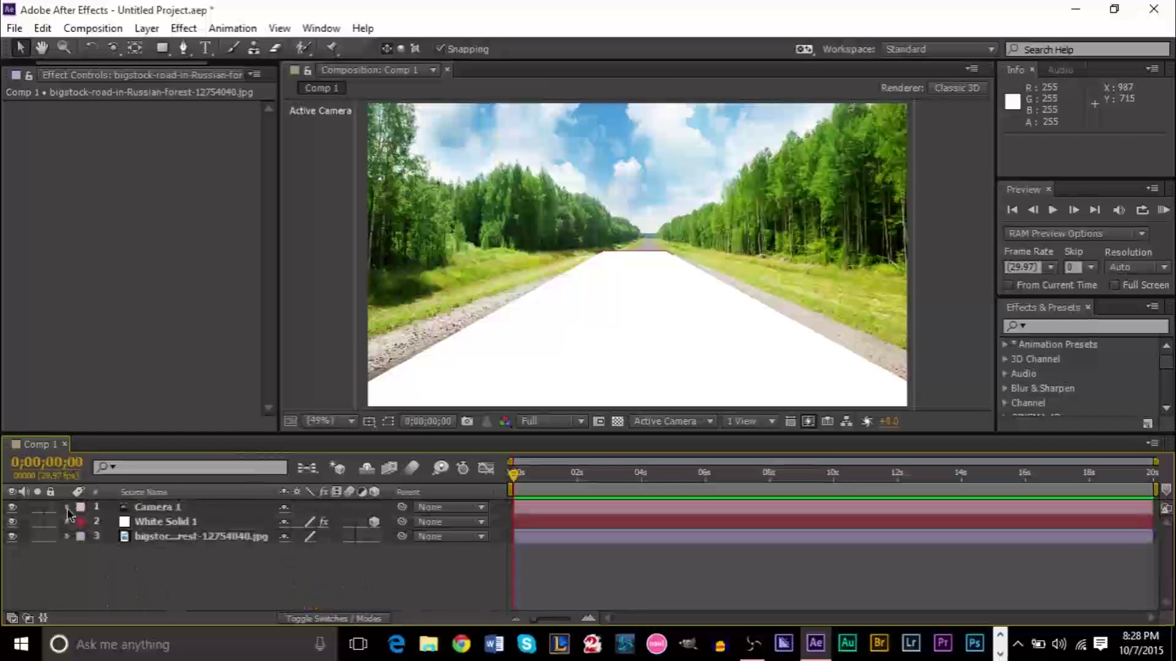
left_click(141, 522)
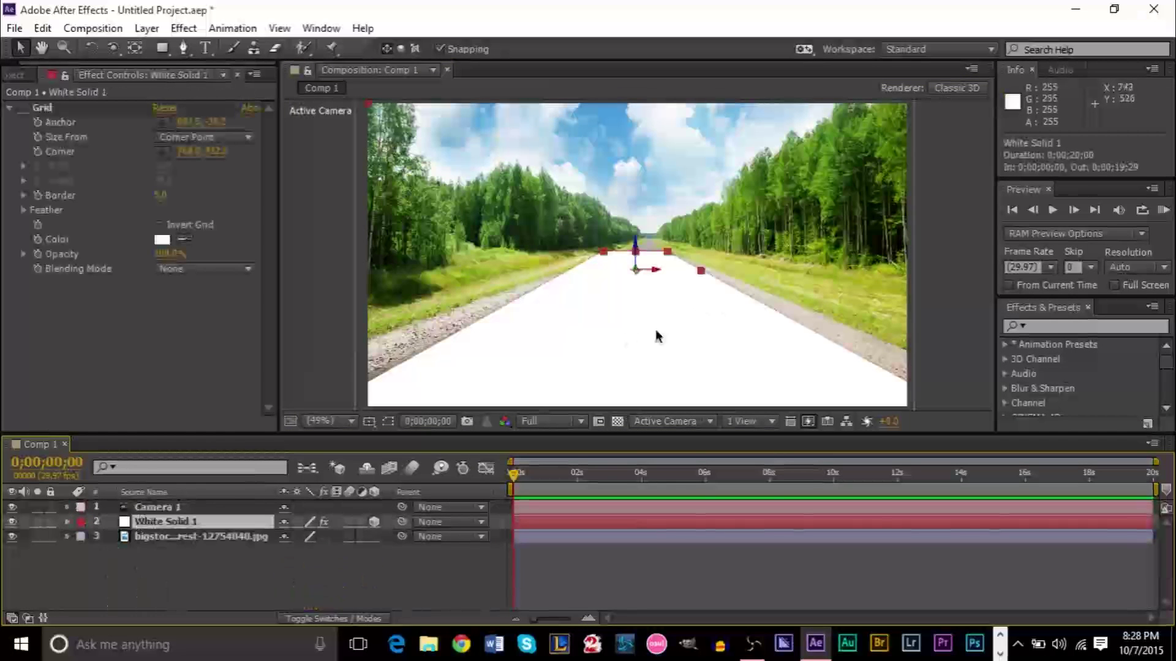
left_click_drag(625, 333, 632, 334)
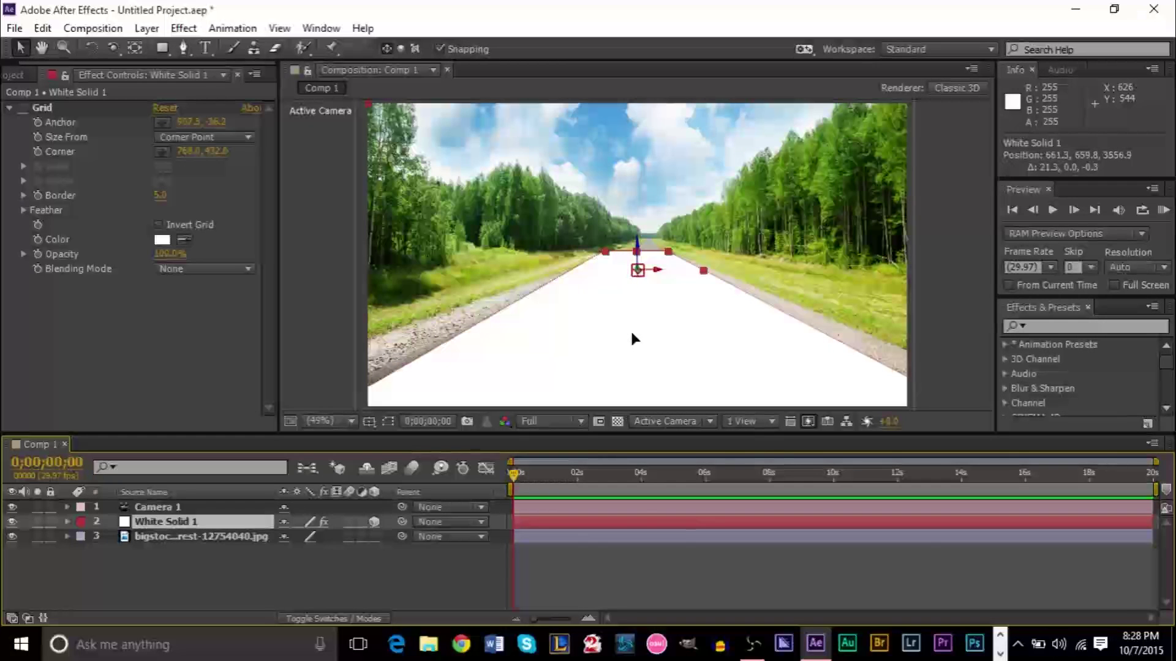
left_click(196, 507)
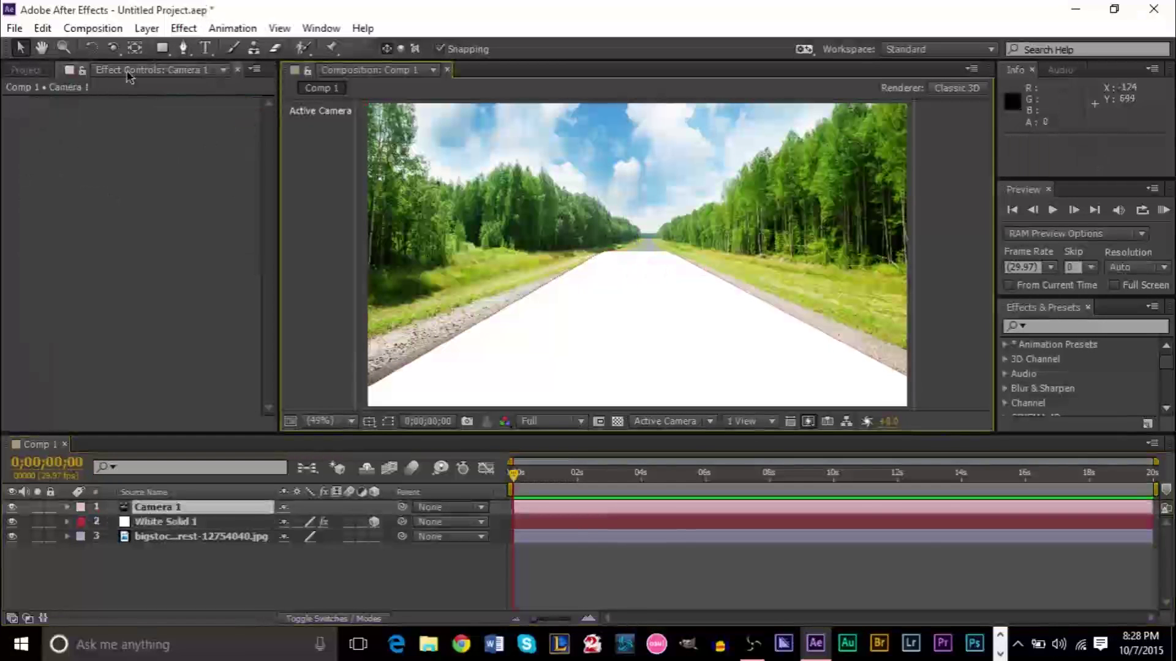
Create a 'Happiness' text layer and move it toward the centre of the view
left_click(206, 49)
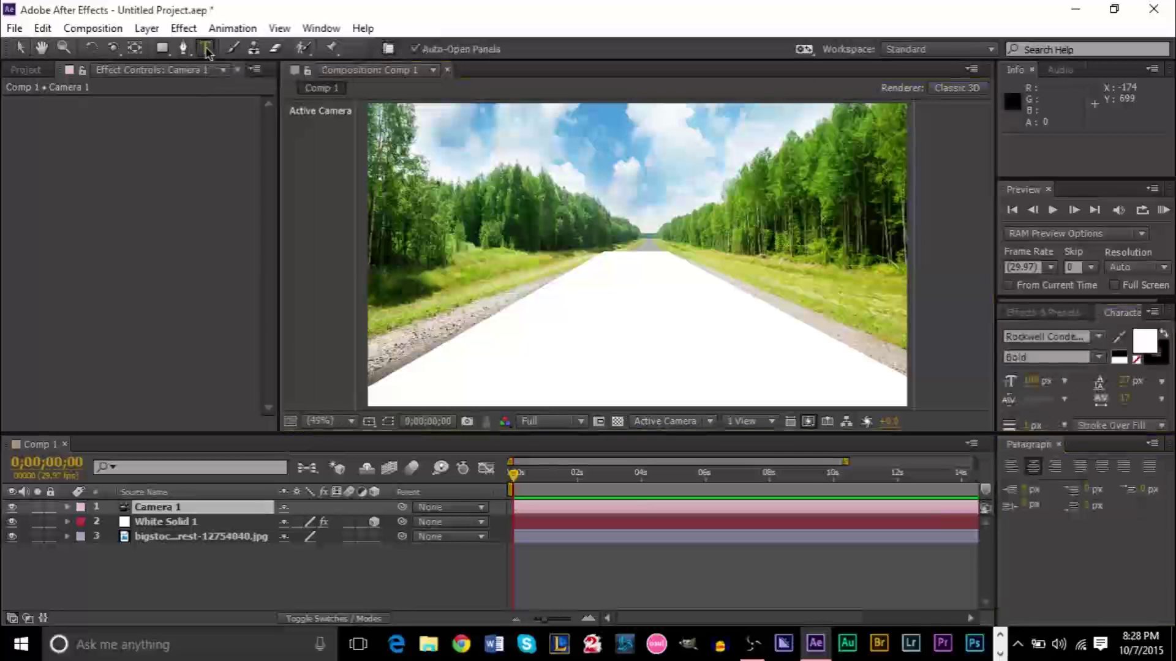
left_click(503, 212)
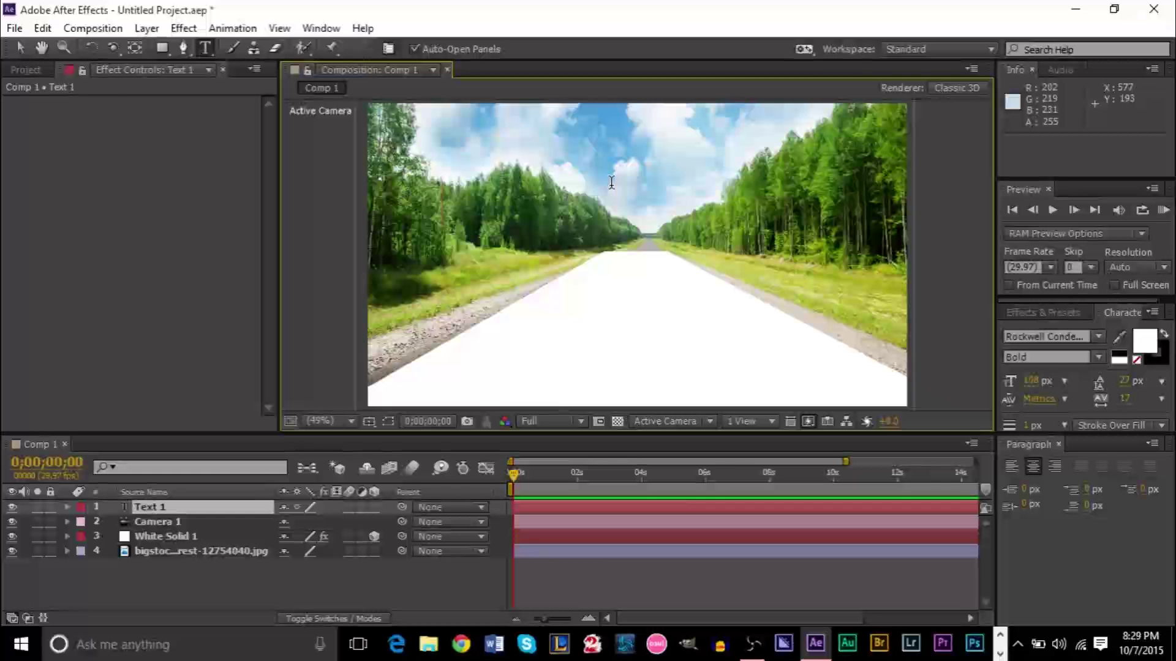
type("Happiness")
key("Escape")
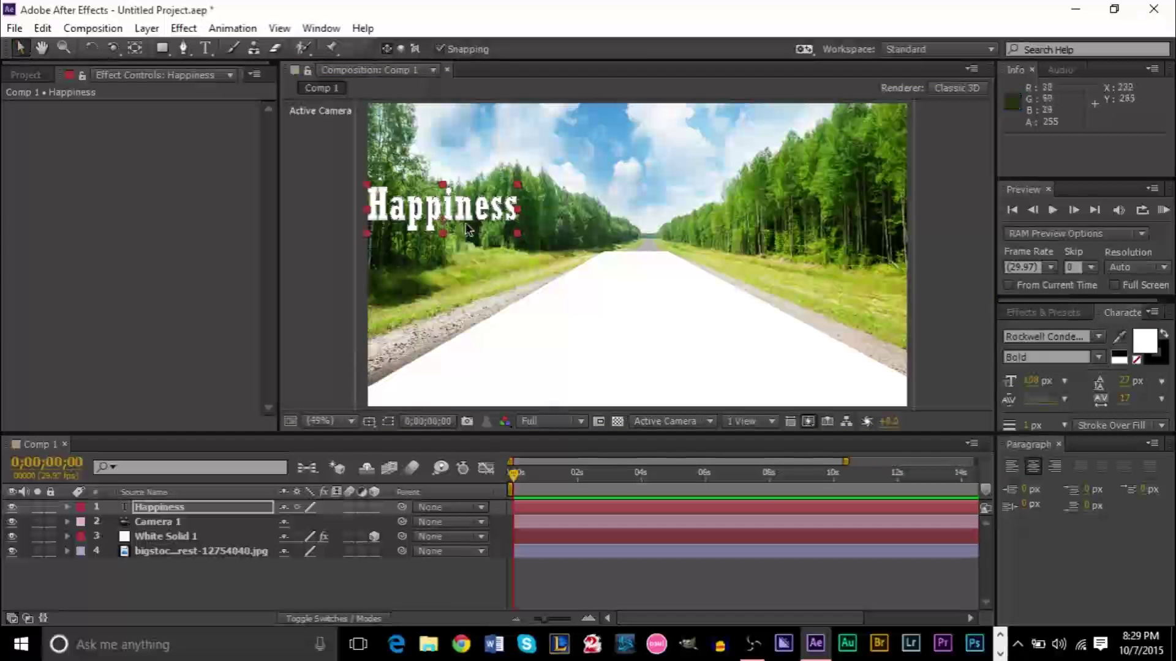
left_click_drag(462, 217, 539, 228)
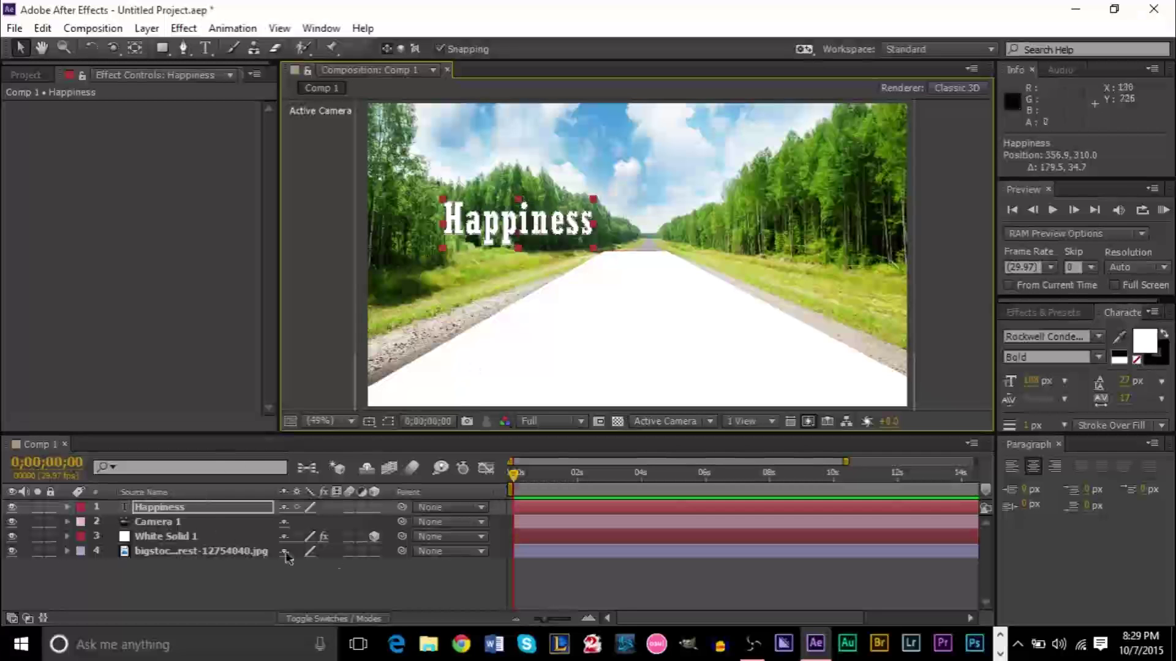
Make the Happiness layer 3D and set its font to Rockwell Bold
left_click(373, 508)
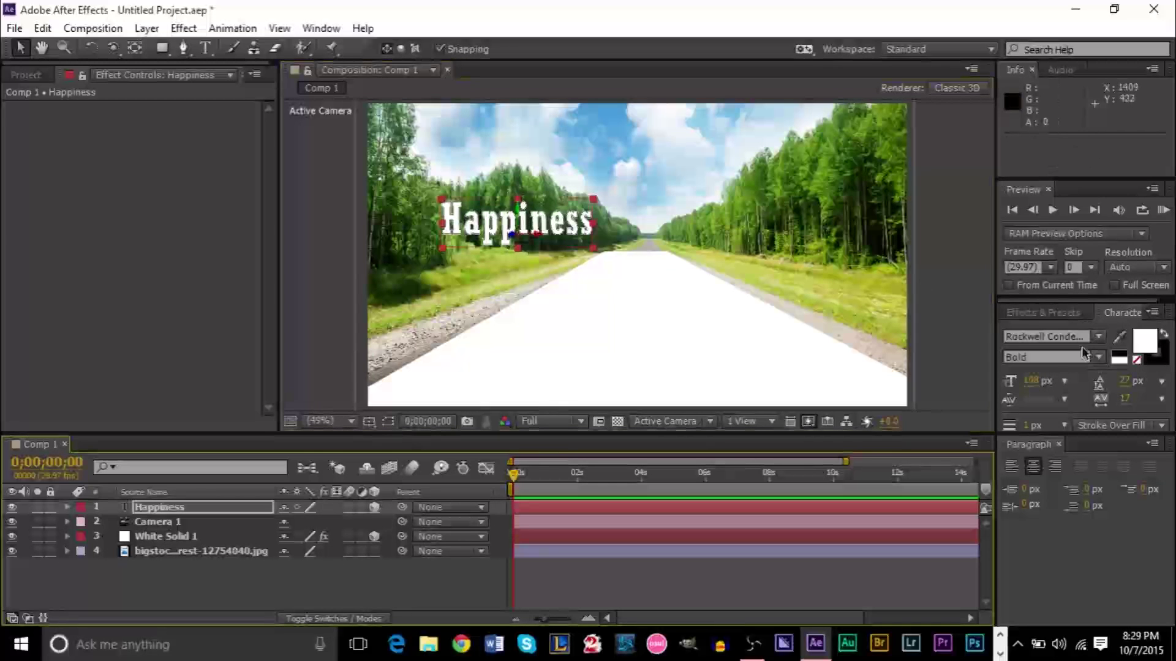
left_click(1099, 338)
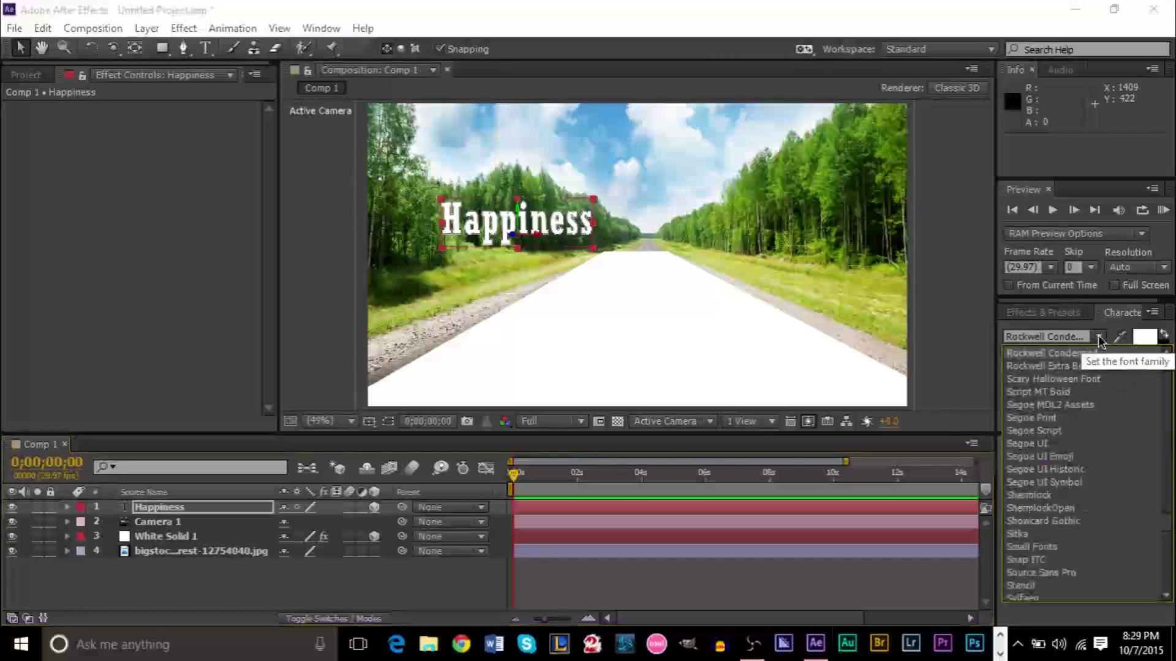
left_click(1092, 431)
left_click(1092, 429)
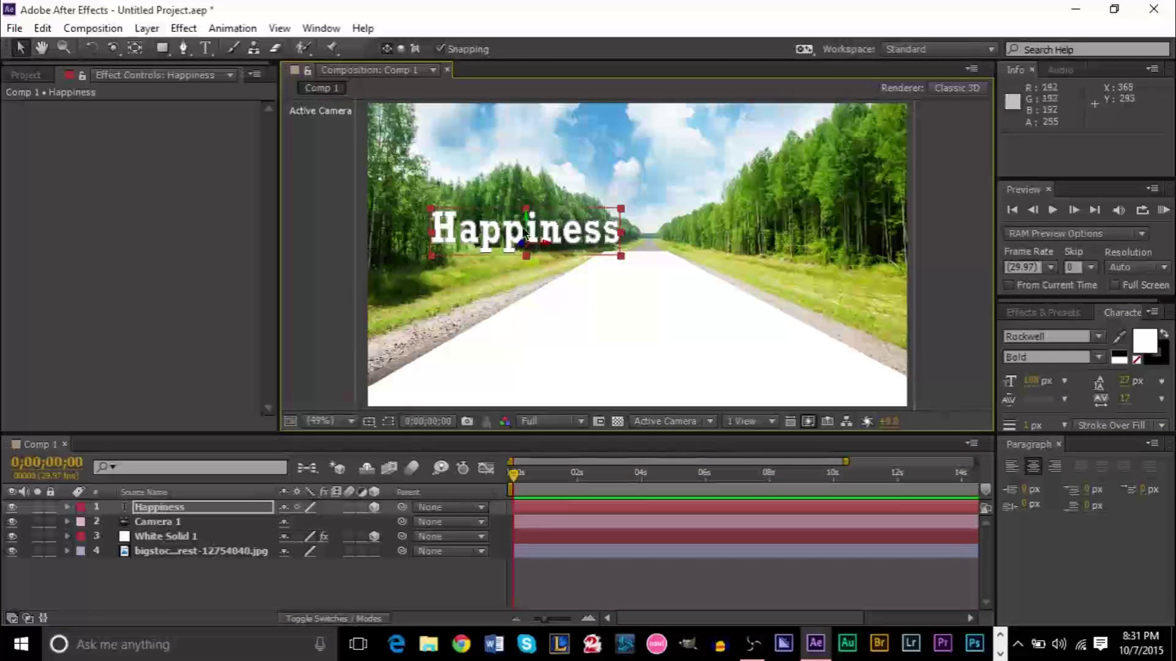
In the Left 3D view, lower the Happiness text along Y down to road level
left_click(656, 424)
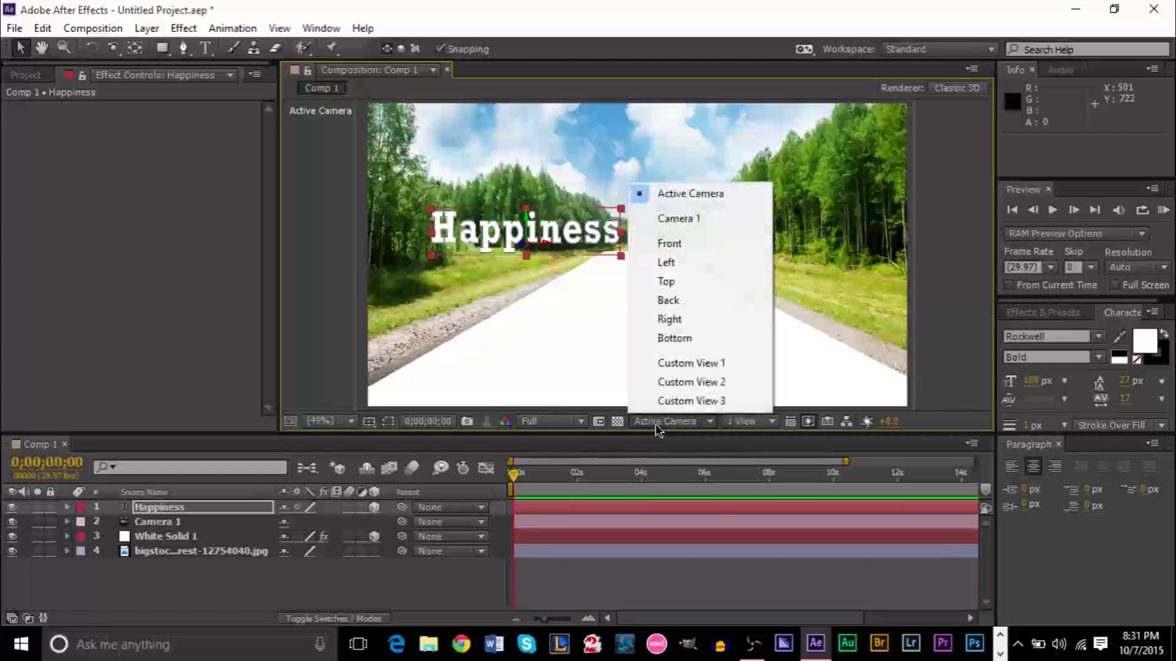
left_click(666, 263)
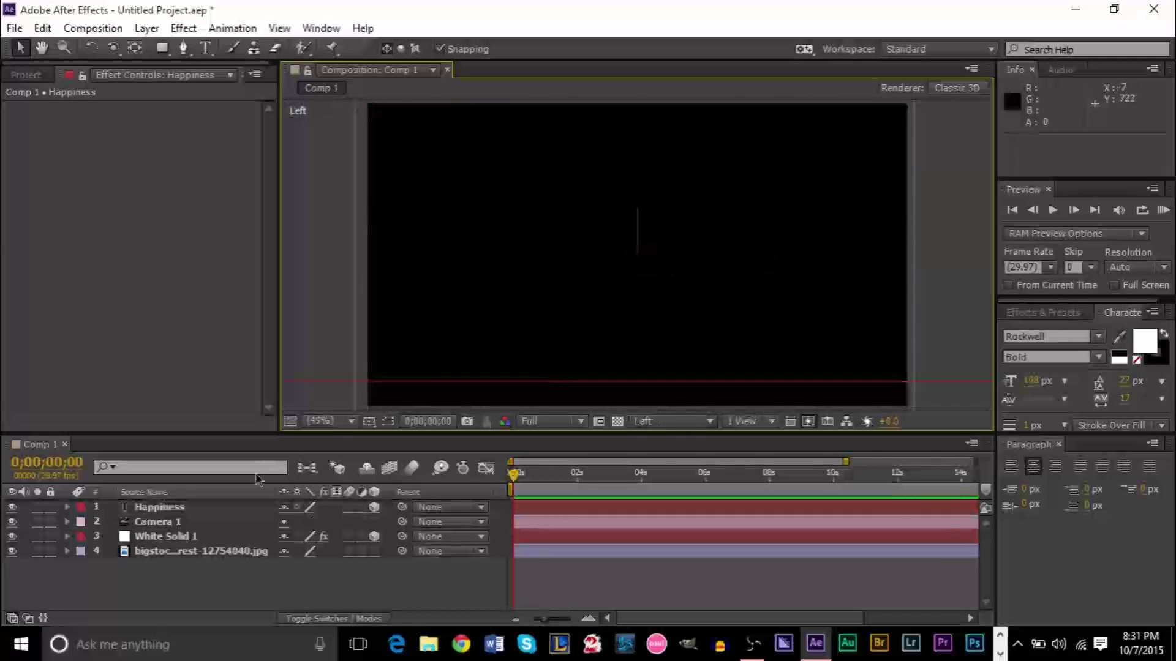
left_click(173, 512)
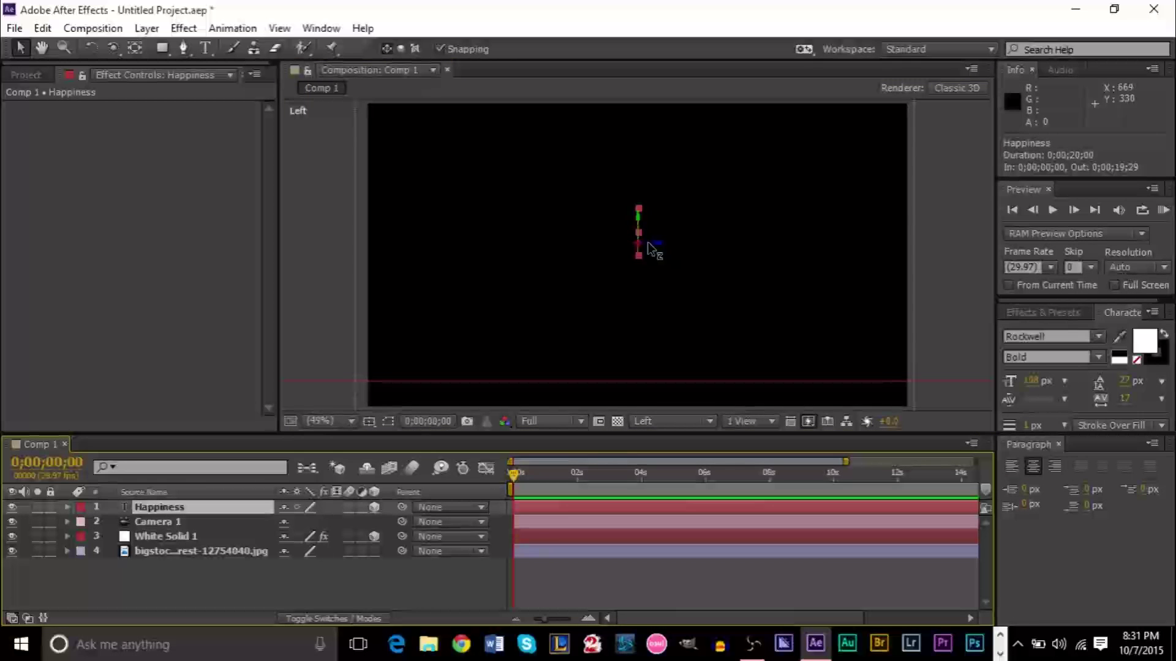
left_click_drag(653, 248, 634, 277)
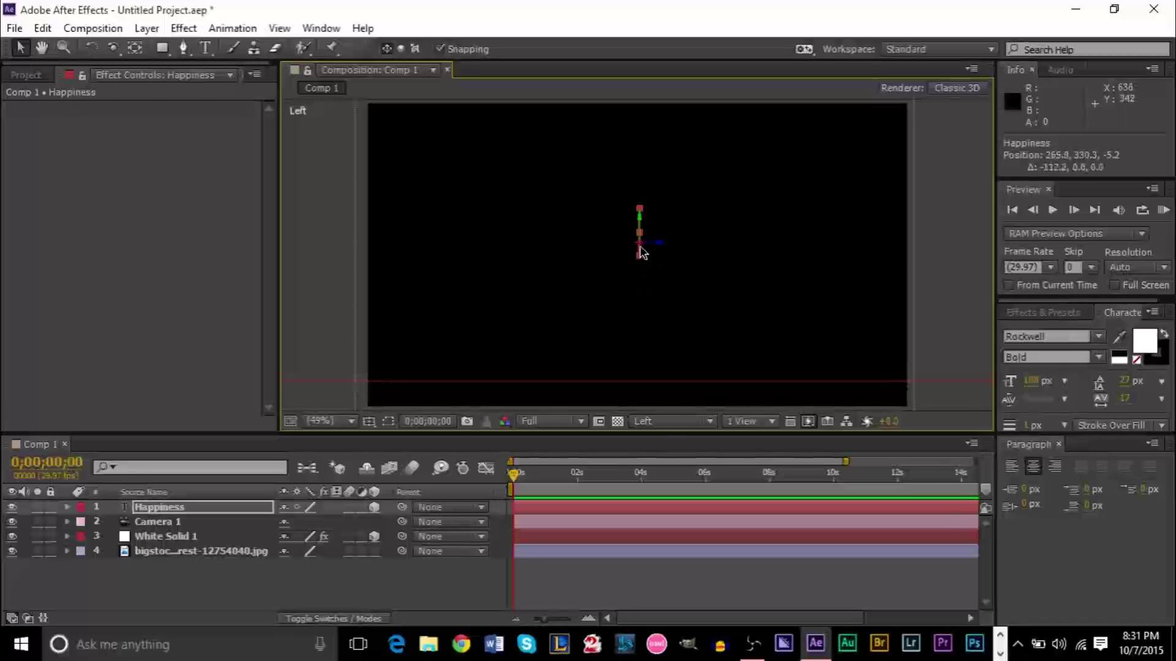
left_click_drag(638, 228, 651, 360)
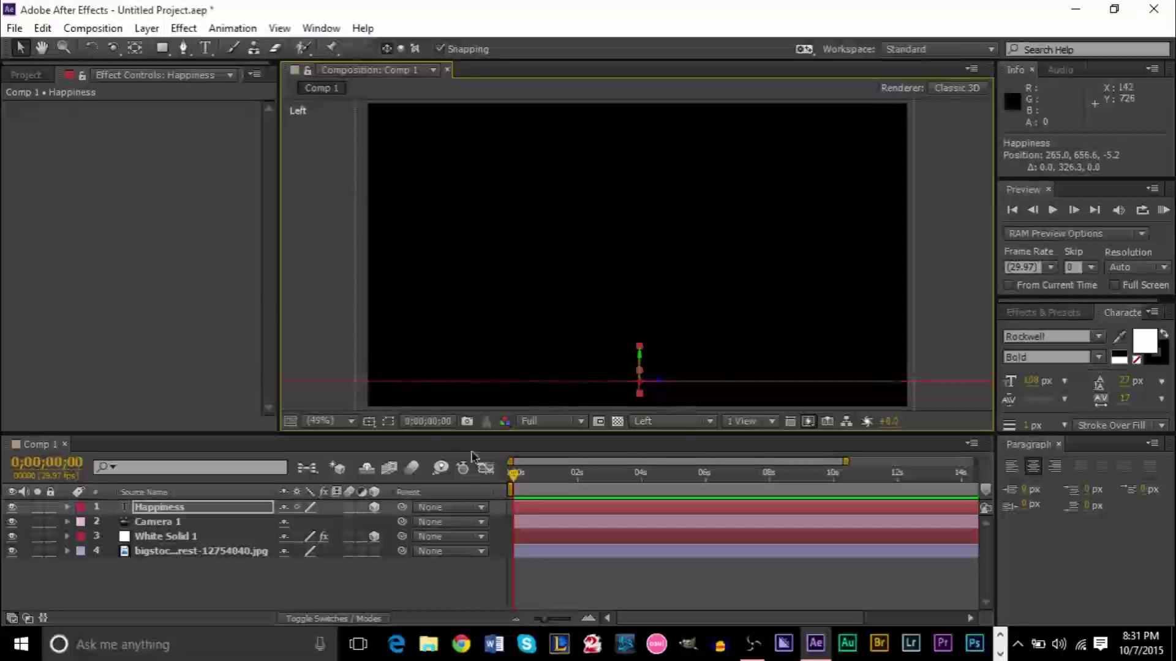
Check the side view at 100%, then return to Active Camera with the composition fitted
left_click(334, 422)
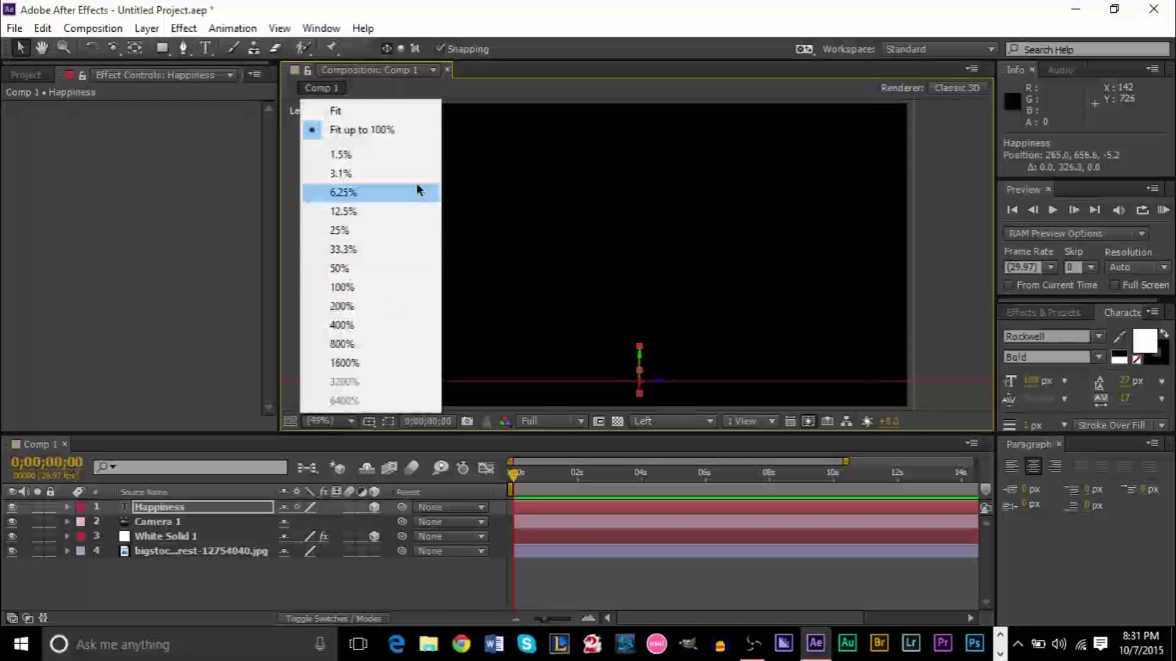
left_click(400, 286)
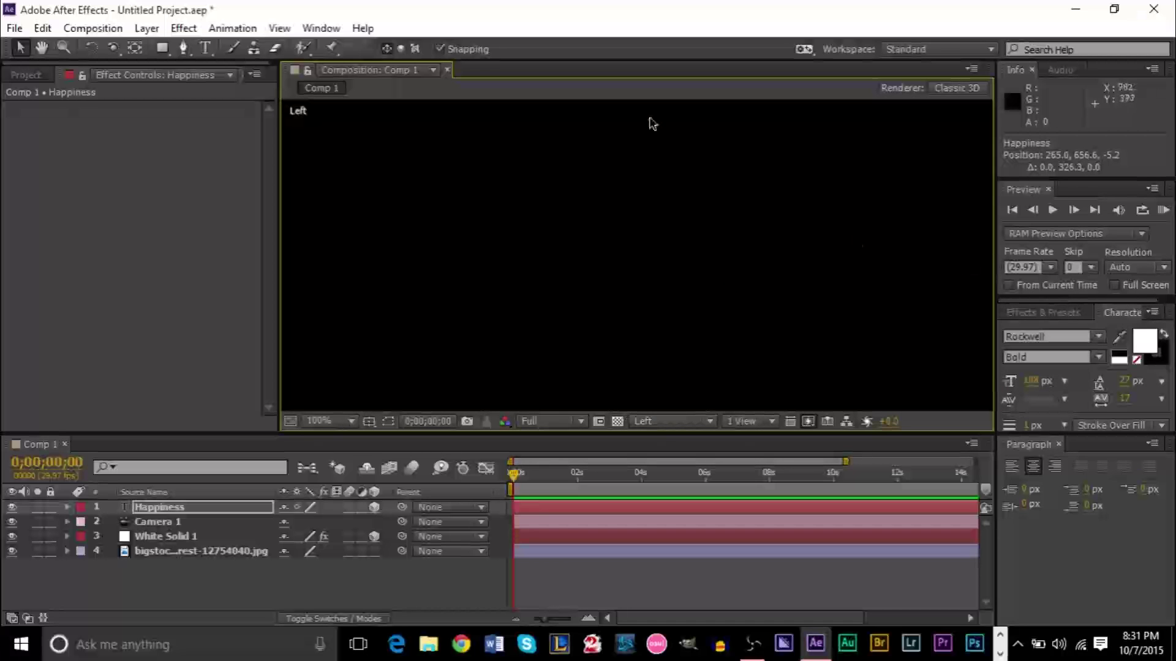
left_click(42, 48)
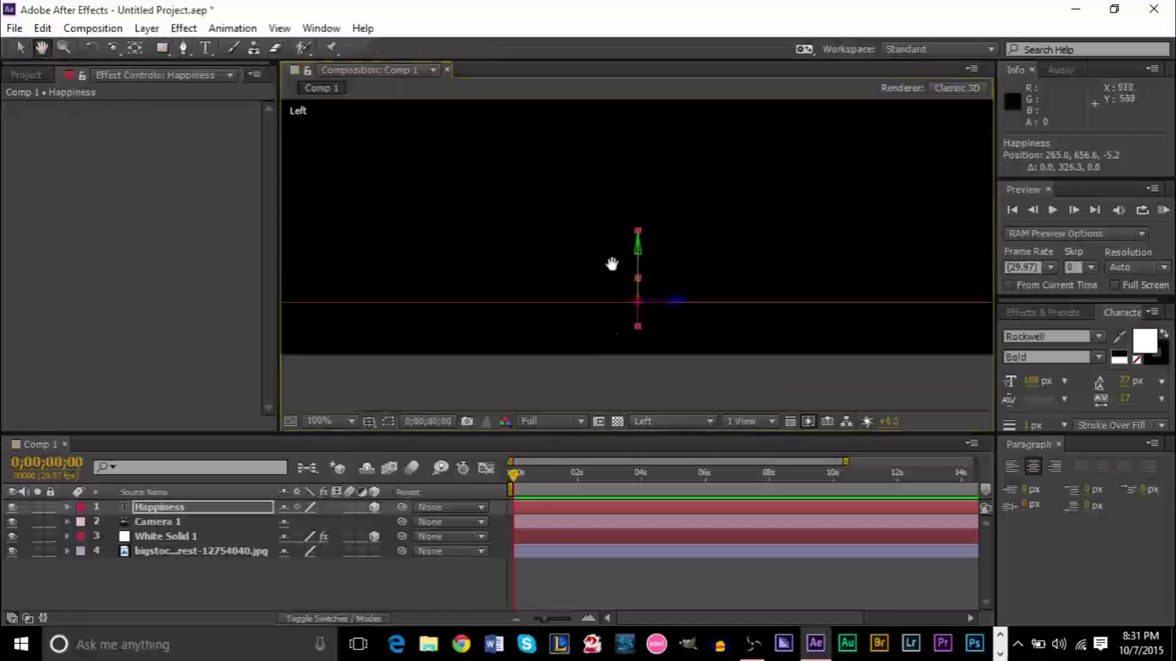
left_click_drag(611, 262, 627, 349)
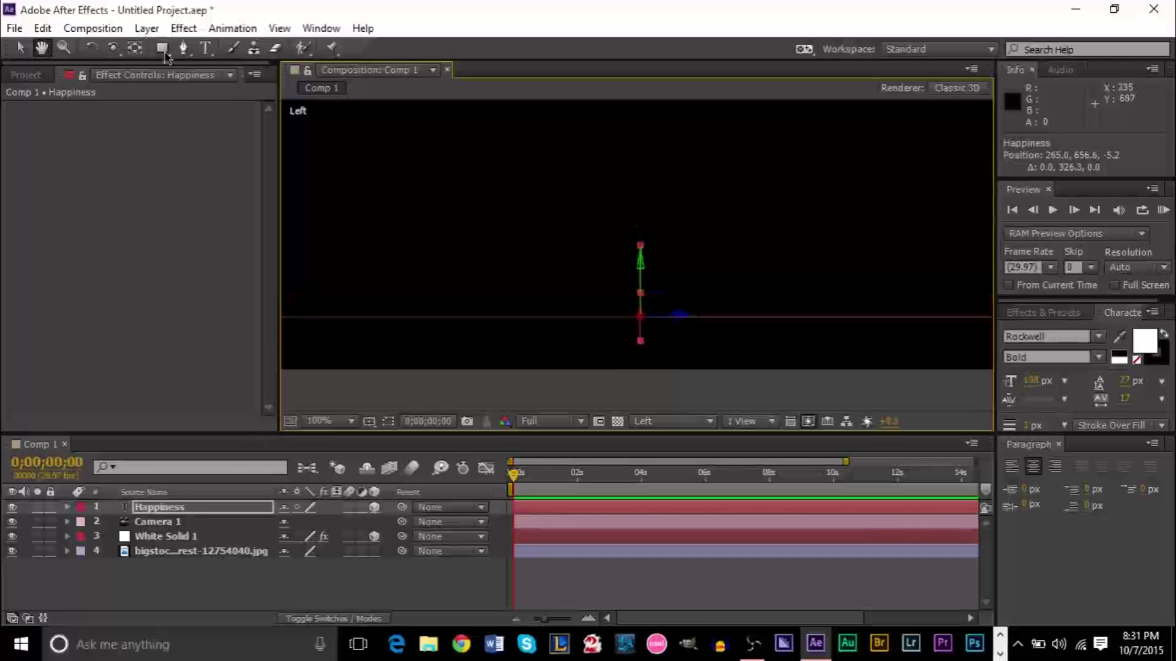
left_click(21, 48)
left_click(667, 422)
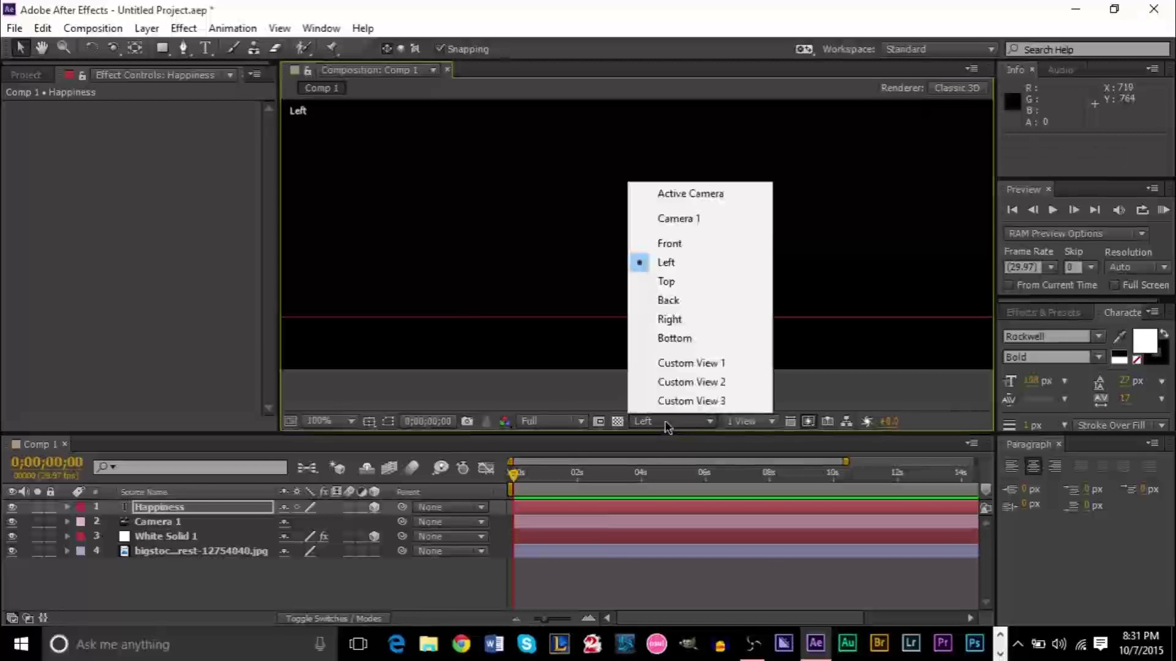
left_click(729, 195)
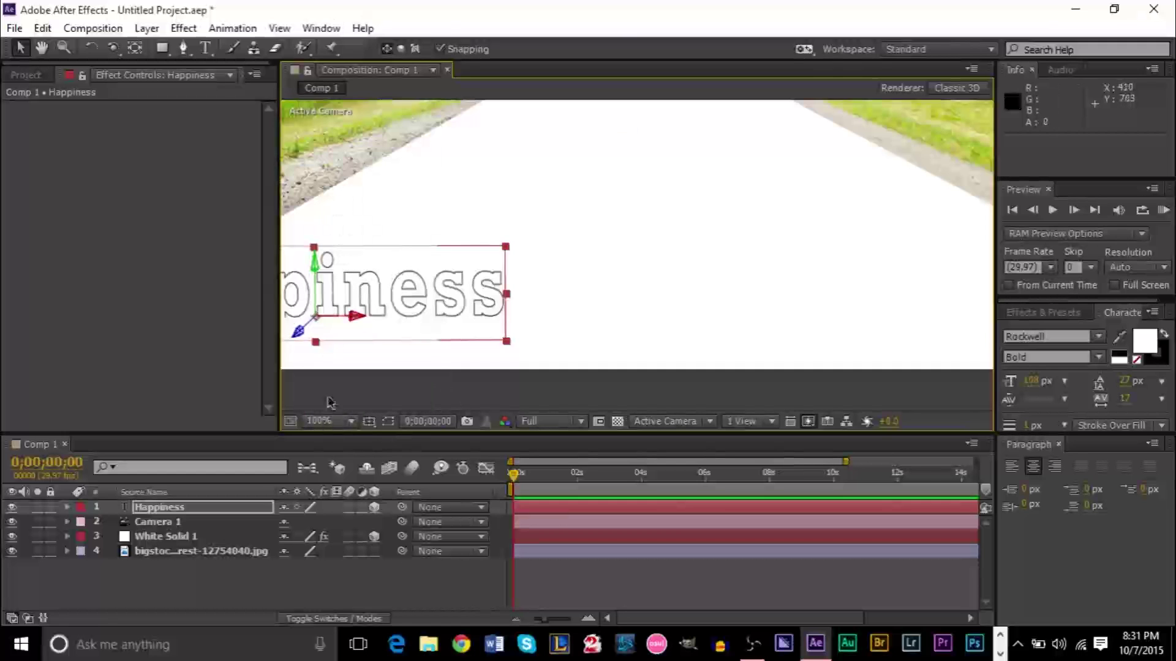
left_click(347, 421)
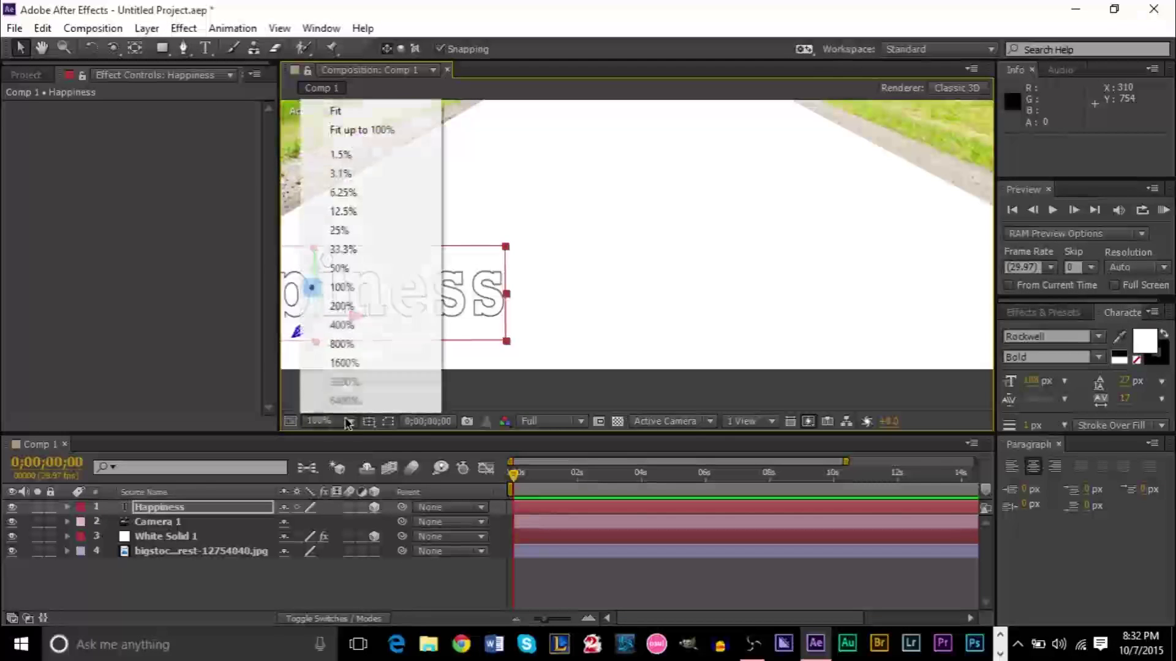
left_click(393, 133)
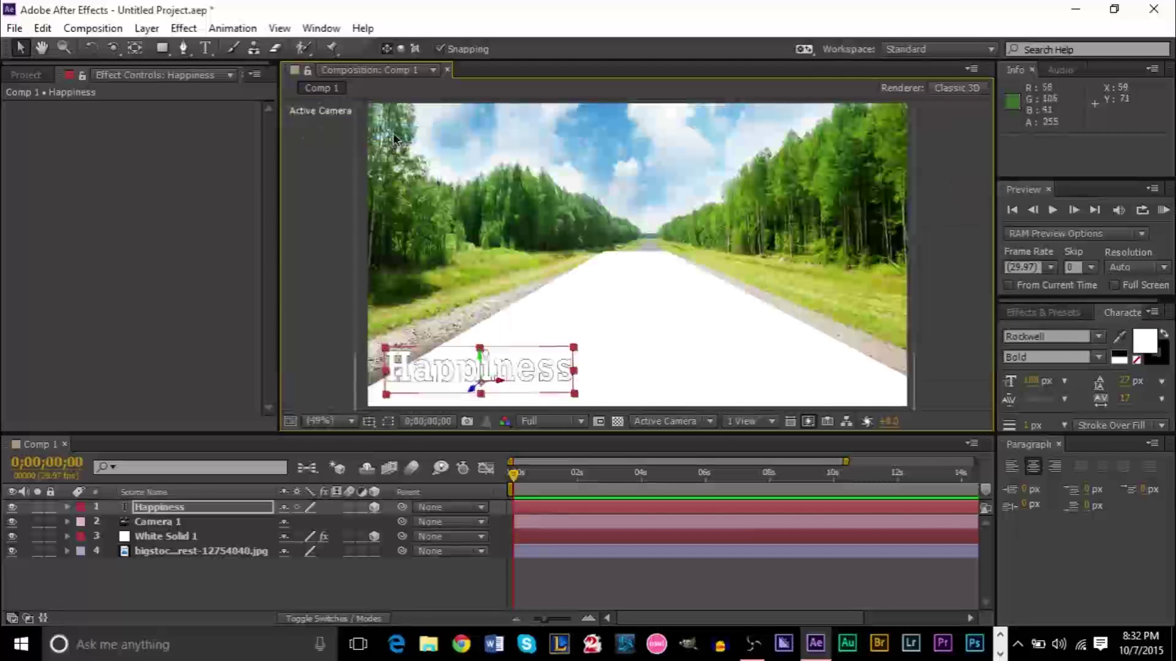
Add Light 1 as a 75% Point light casting shadows, its colour sampled from the road
left_click(142, 34)
mouse_move(367, 25)
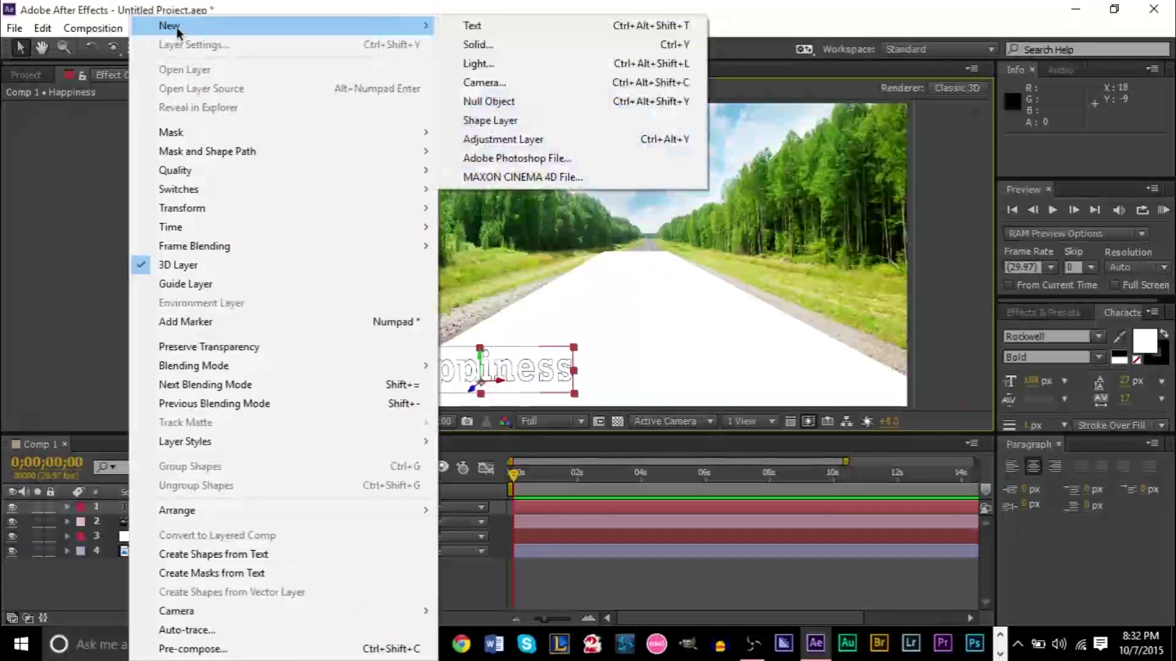
left_click(478, 63)
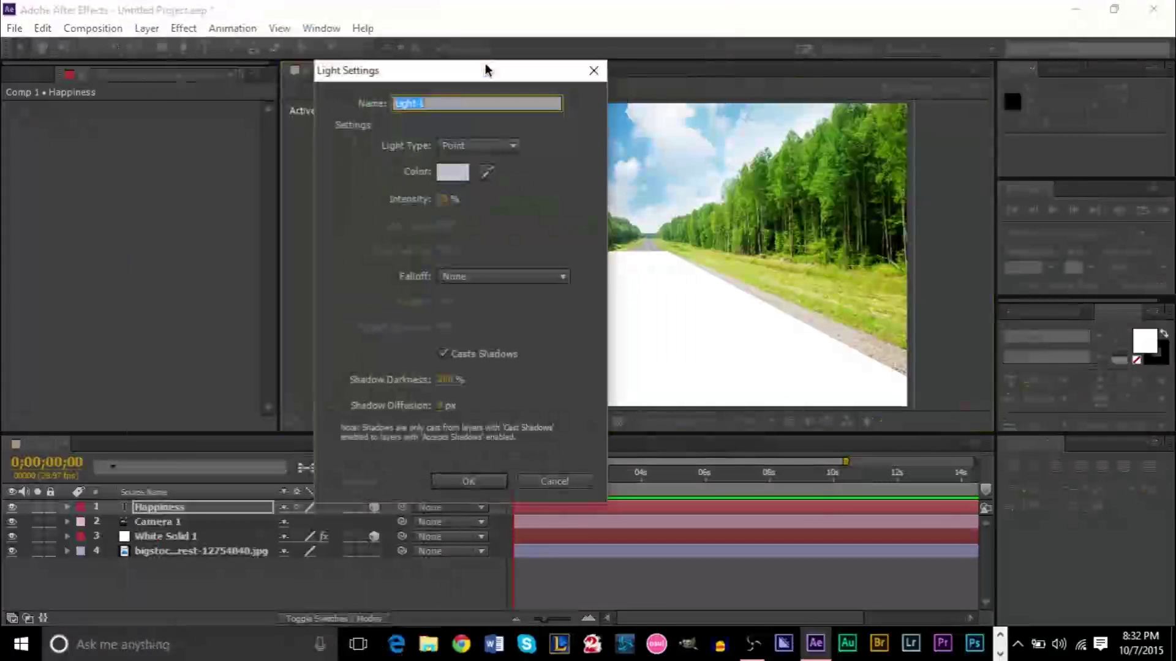
left_click_drag(485, 71, 529, 131)
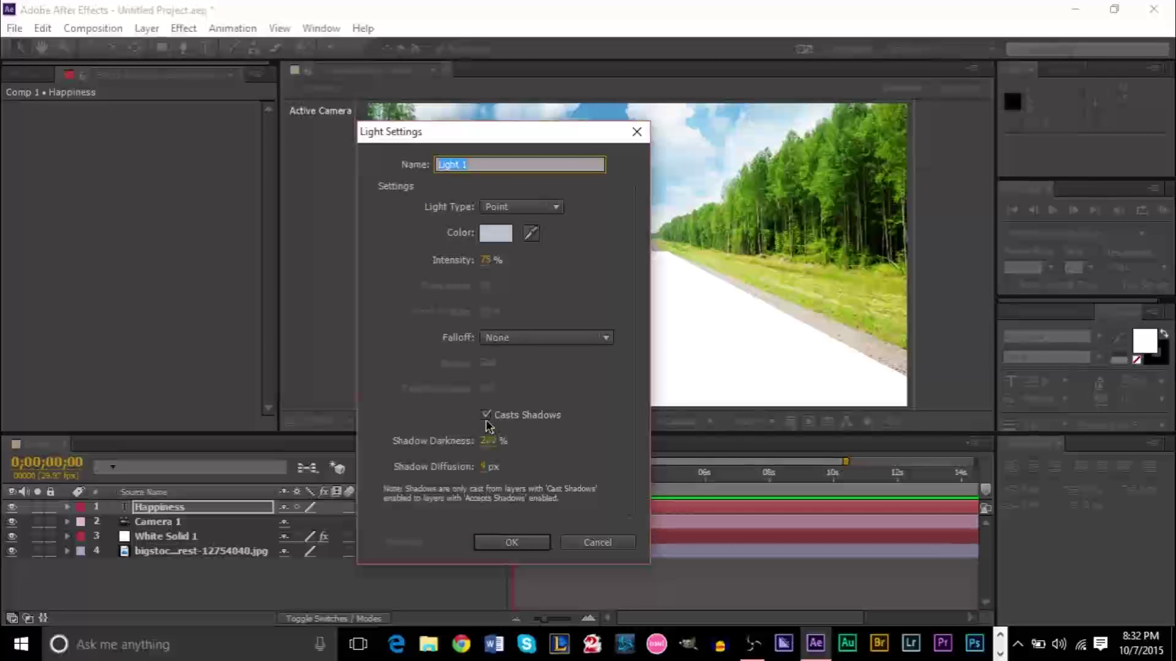
left_click_drag(455, 147, 749, 145)
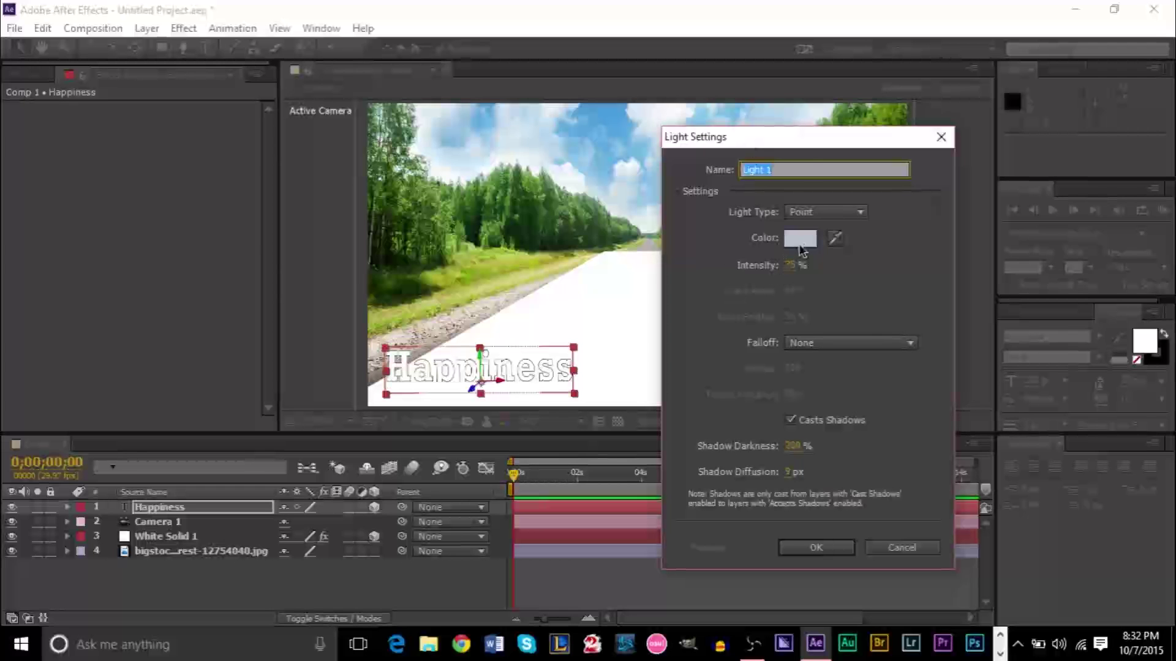
left_click_drag(804, 153, 961, 175)
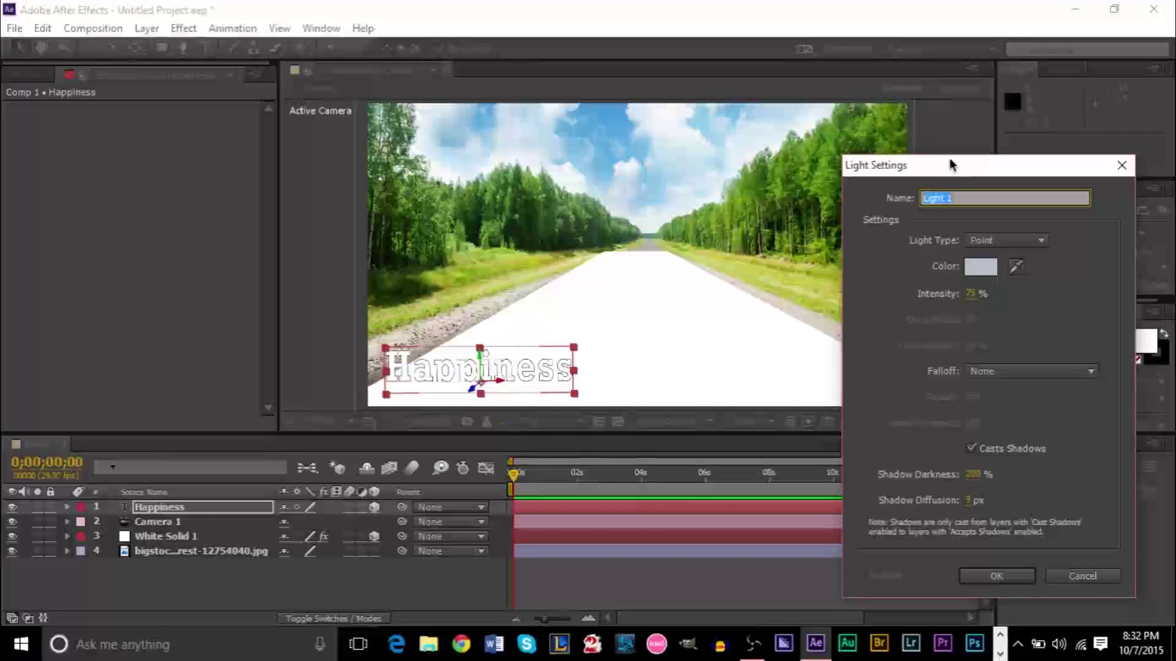
left_click_drag(950, 165, 885, 158)
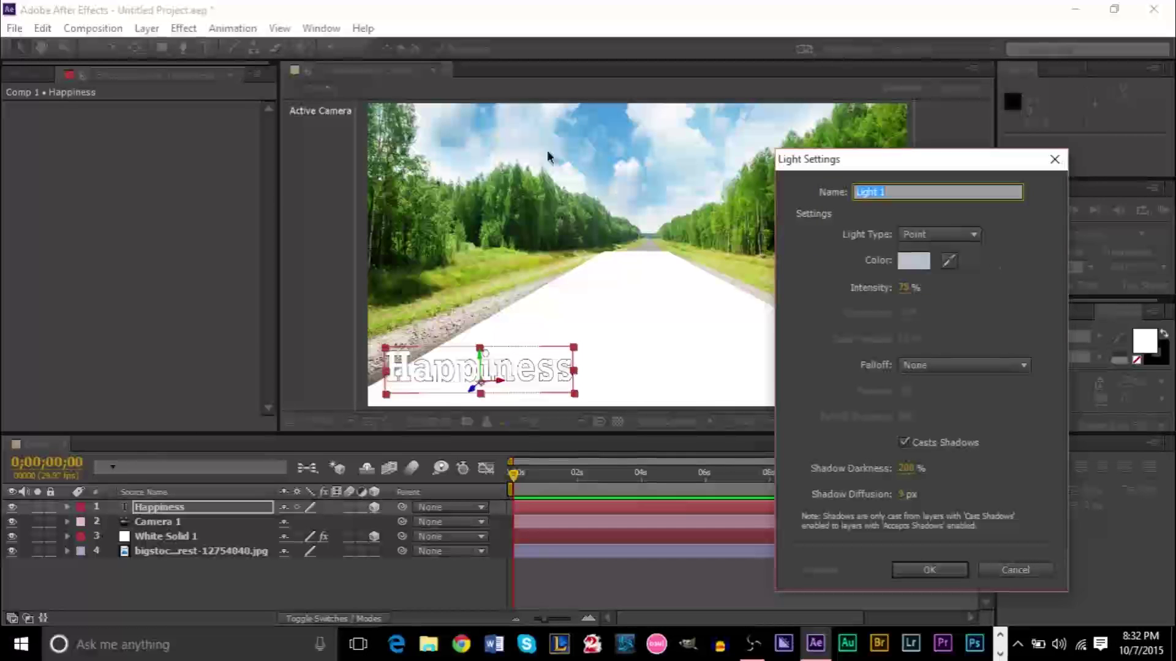
left_click(949, 263)
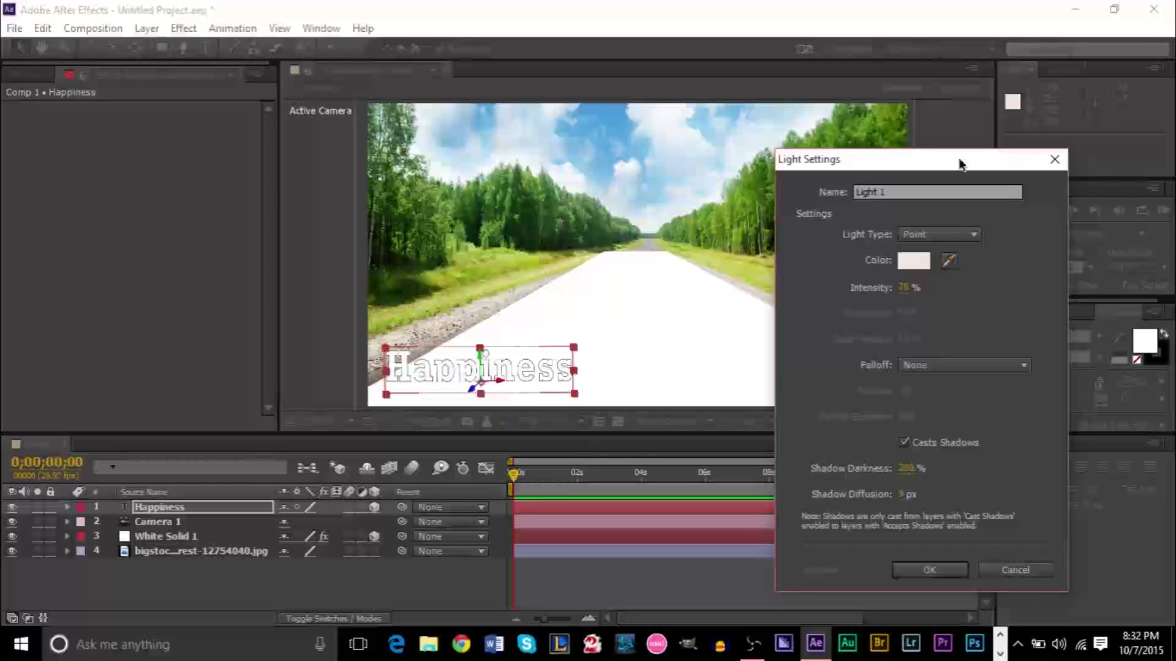
left_click_drag(960, 164, 714, 62)
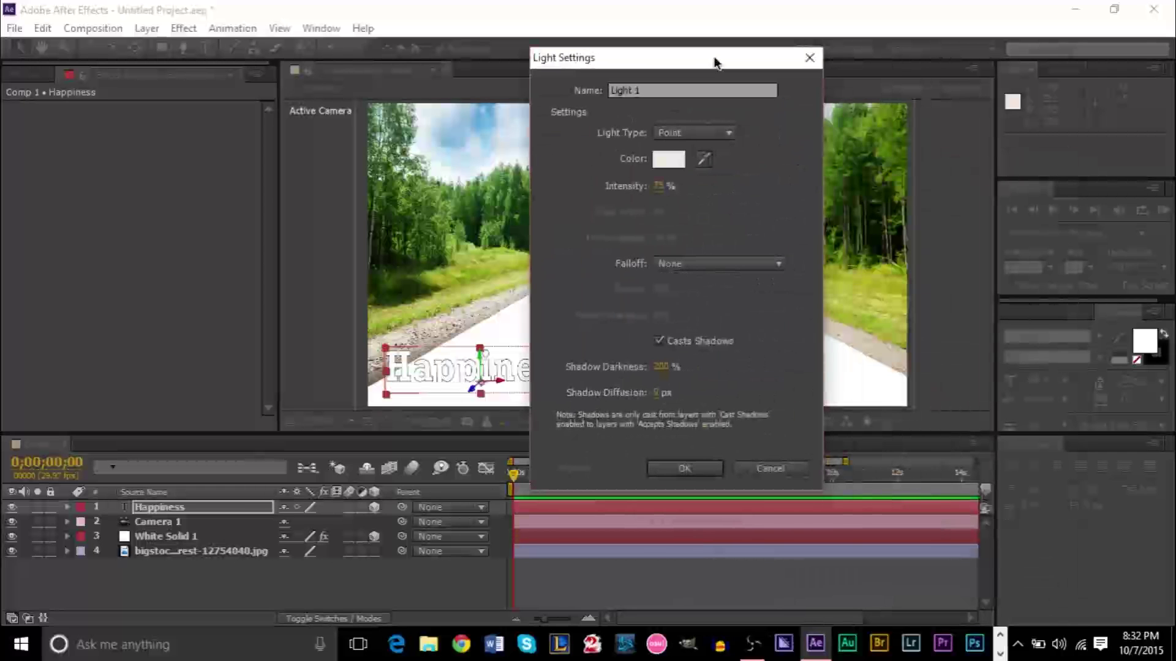
left_click(685, 469)
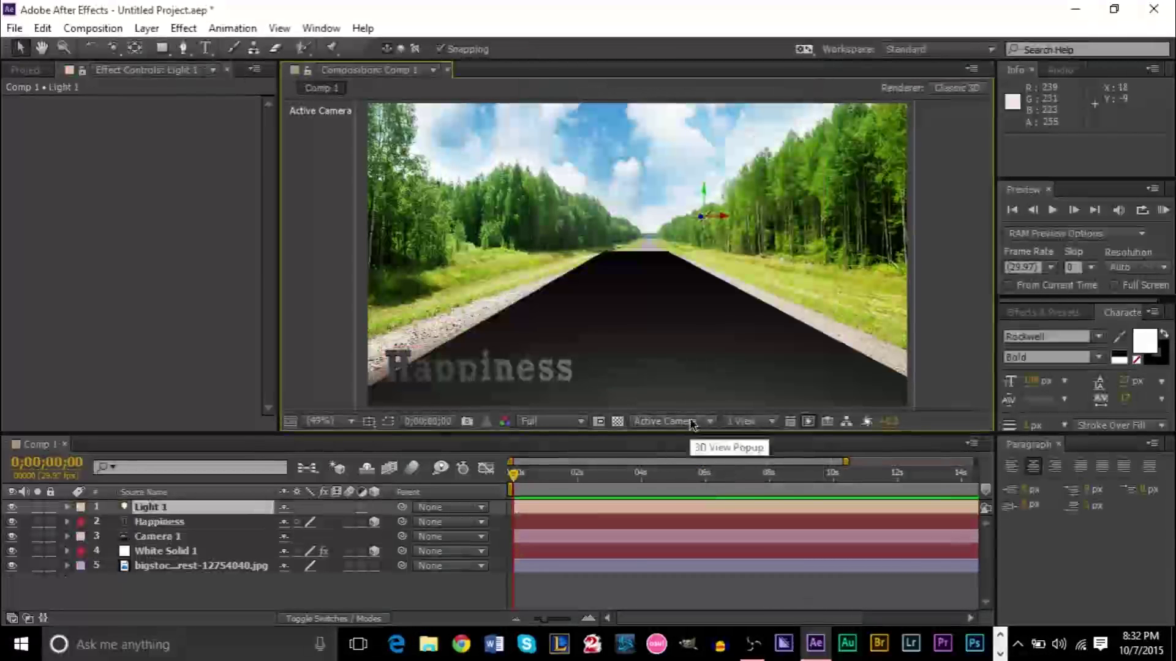
In the Happiness layer's Material Options, set Casts Shadows On and Accepts Lights Off
left_click(160, 522)
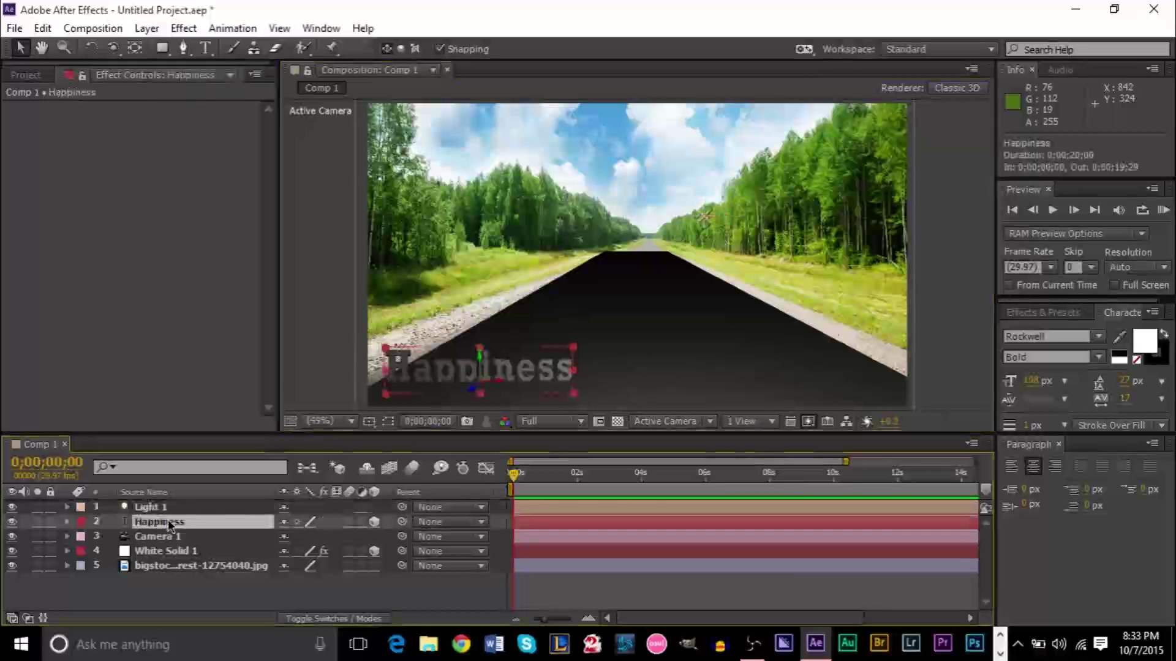
left_click(67, 522)
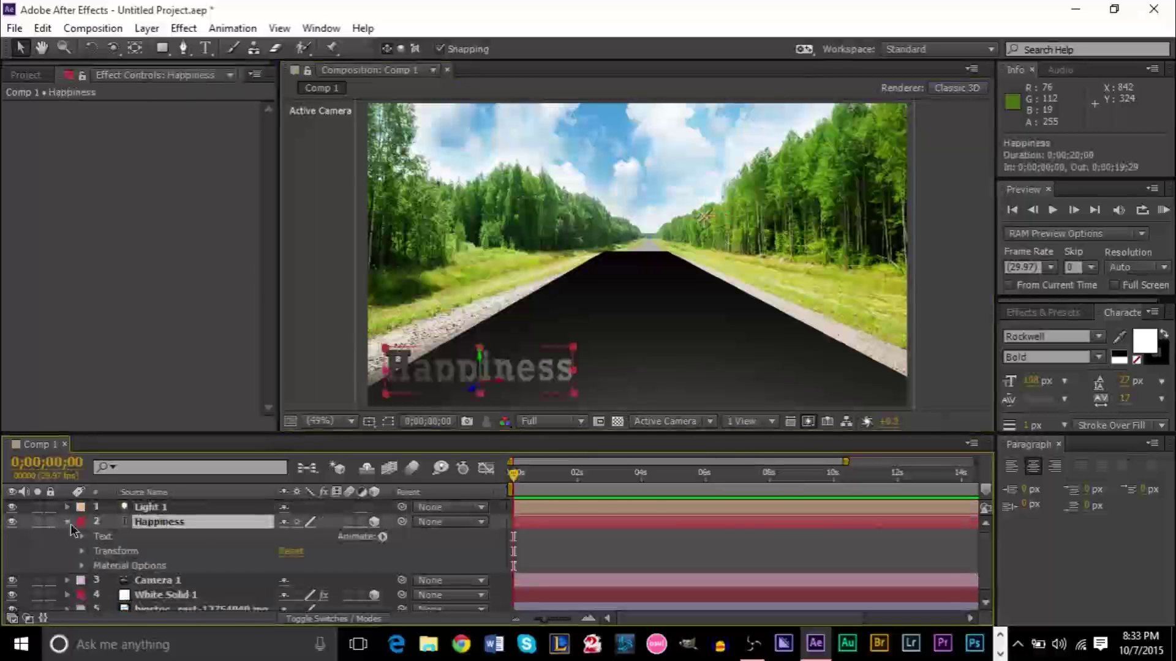
left_click(83, 565)
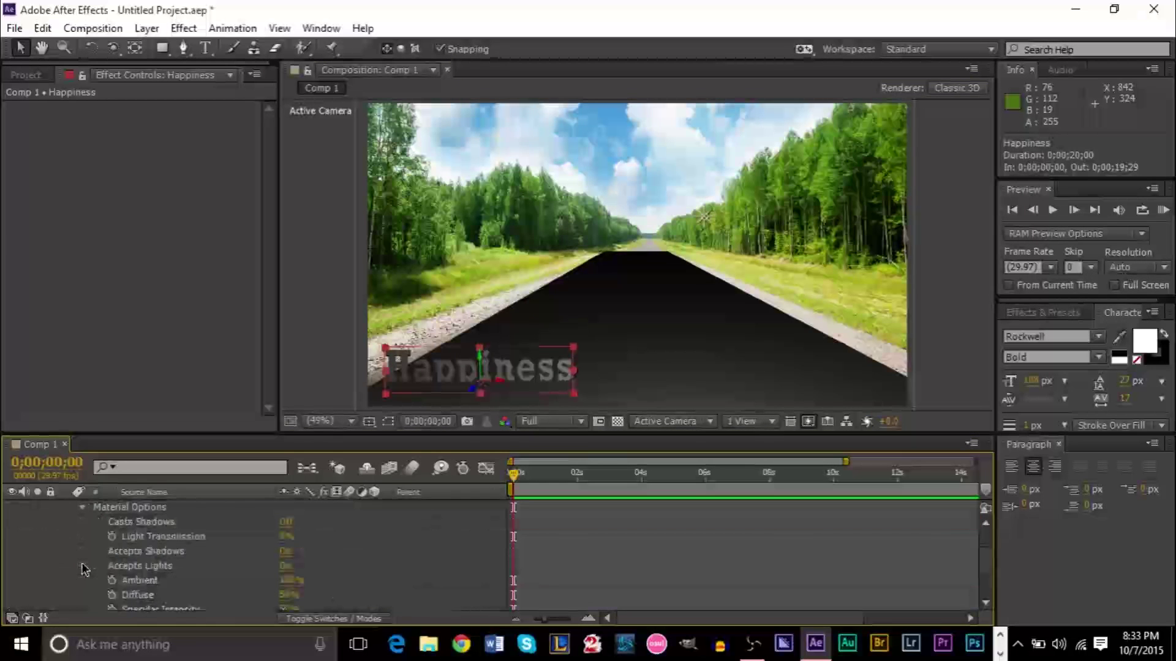
left_click(286, 523)
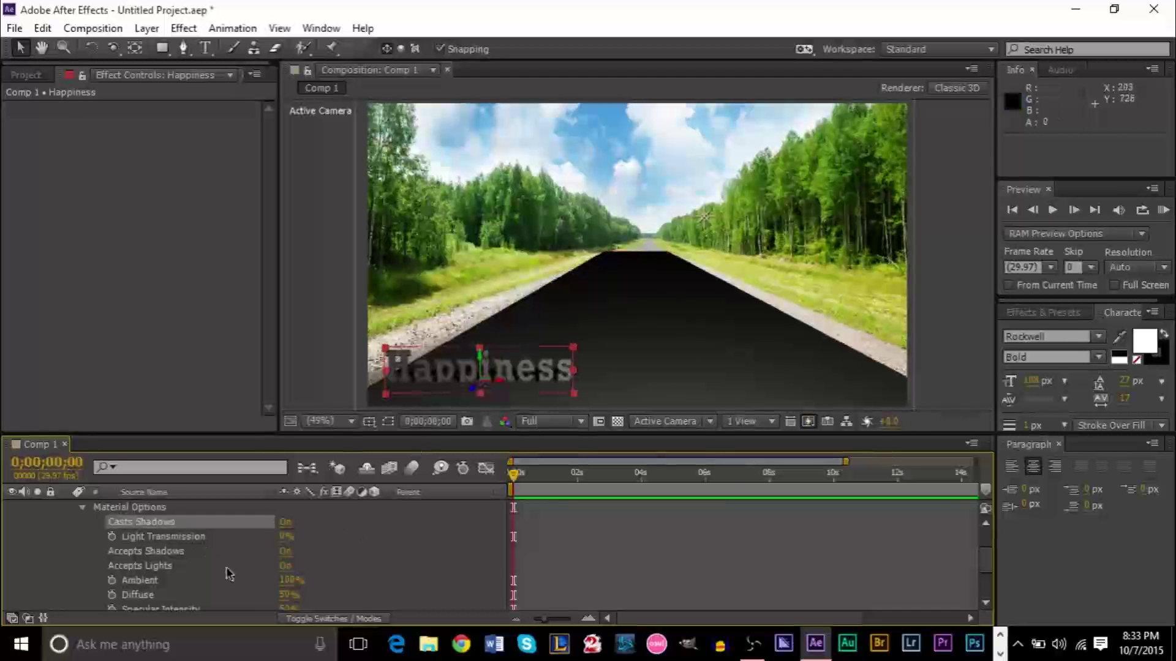
left_click(286, 566)
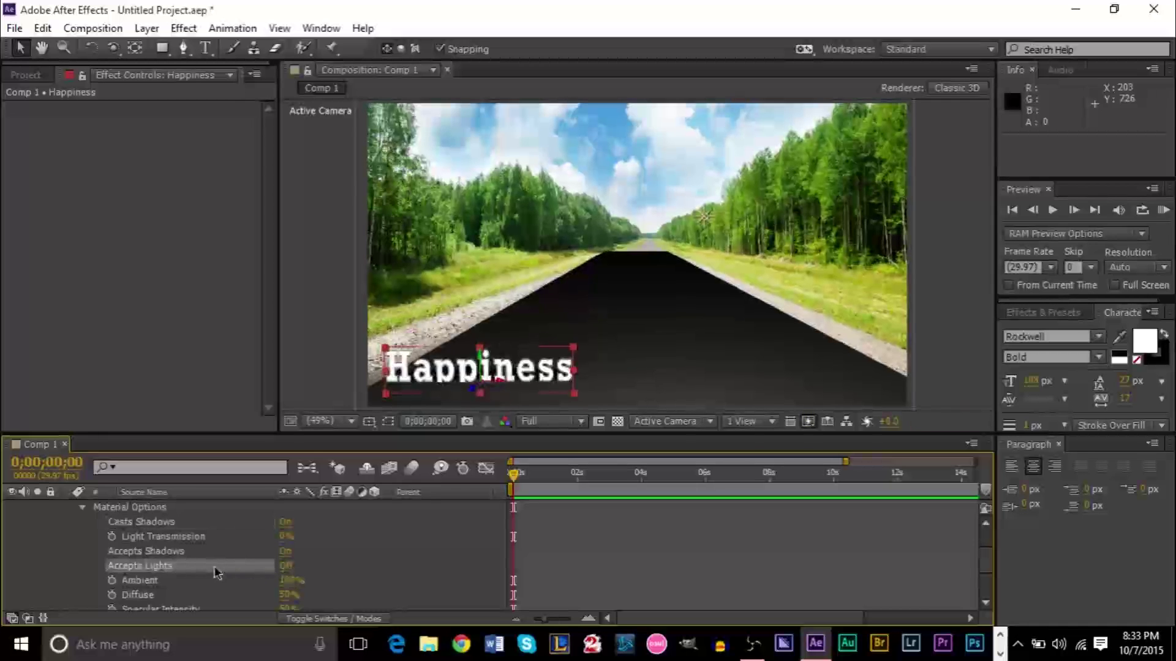
scroll(208, 558, "up", 2)
key("Return")
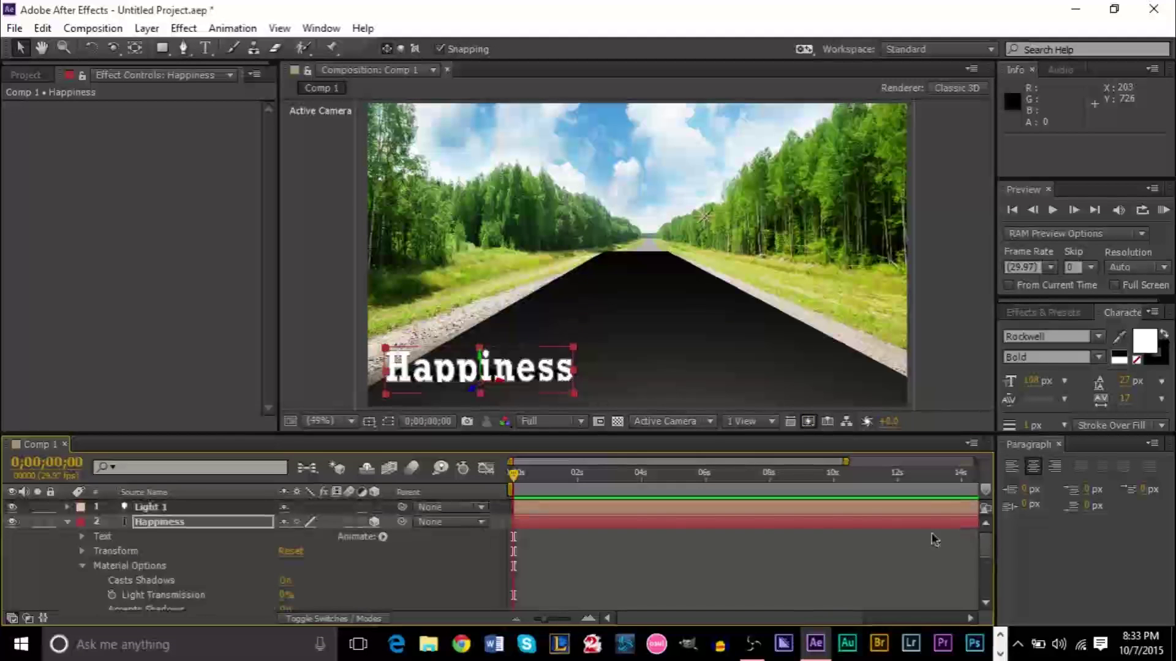
left_click(65, 526)
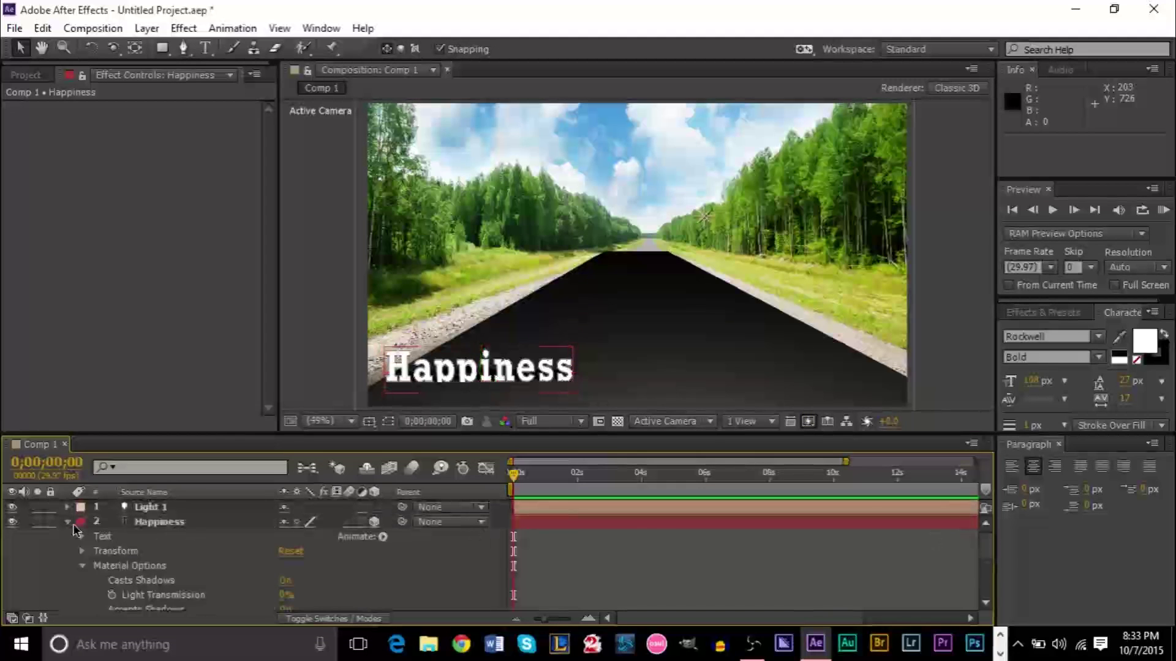
scroll(72, 532, "down", 1)
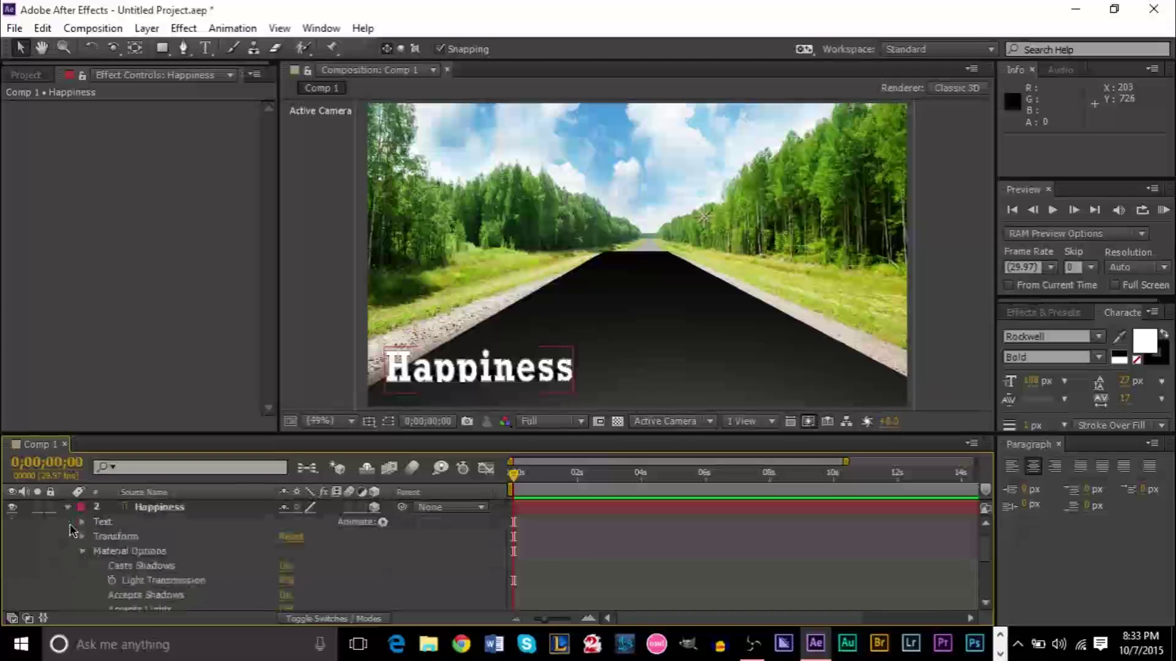
left_click(68, 507)
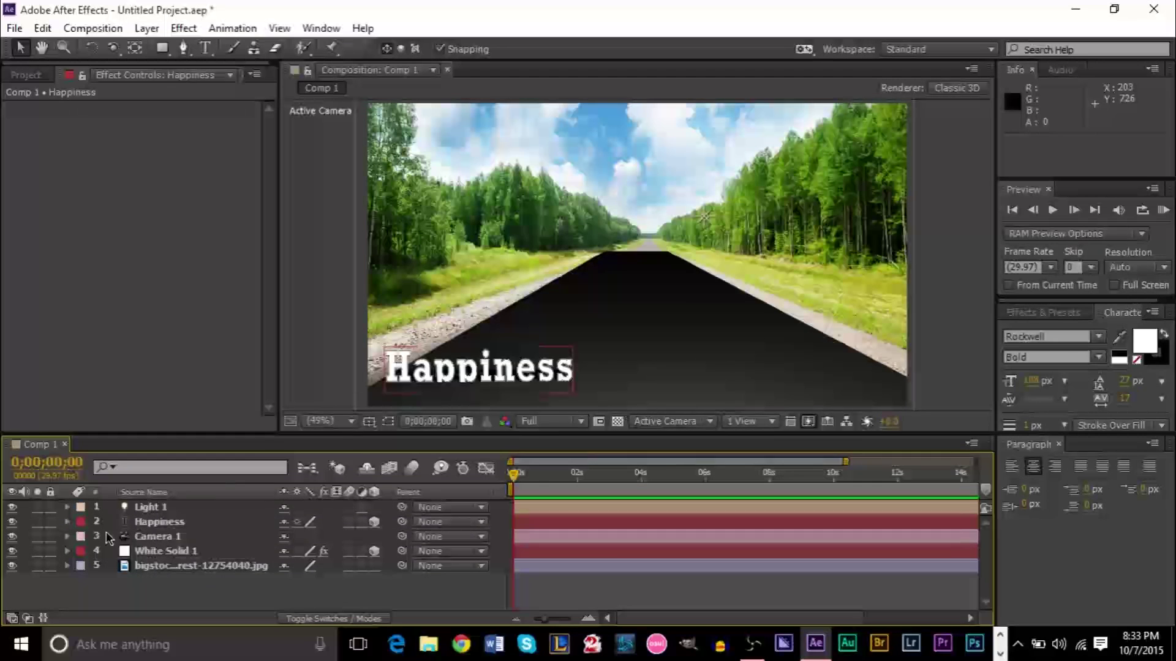
Turn Accepts Lights Off in White Solid 1's Material Options
left_click(163, 551)
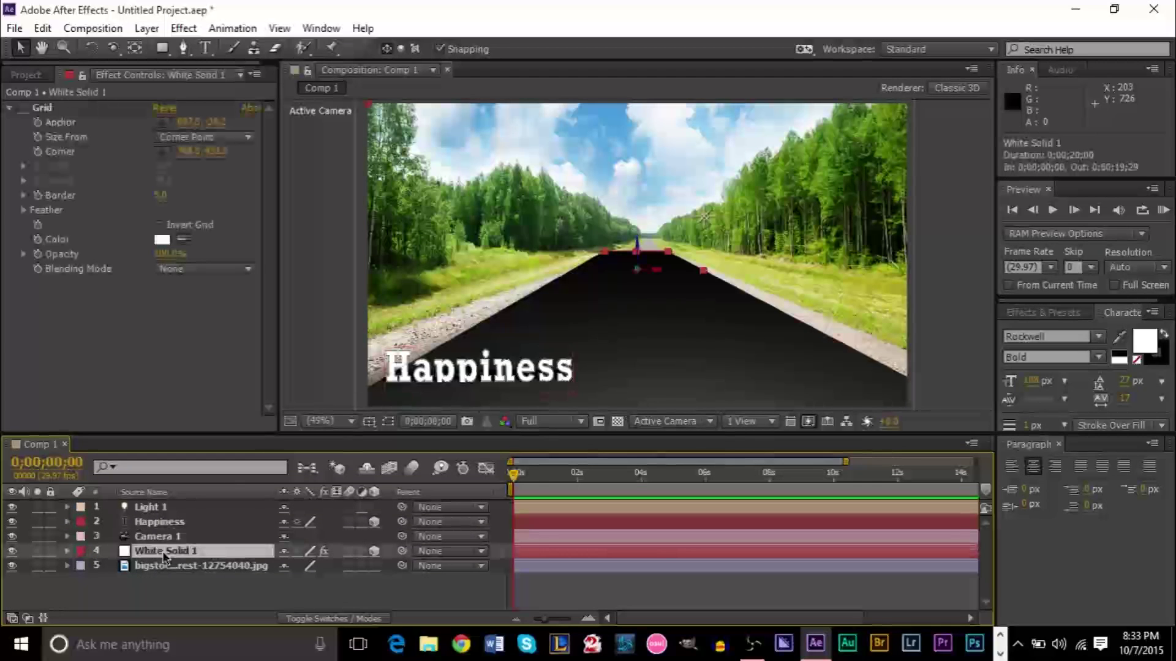
left_click(67, 551)
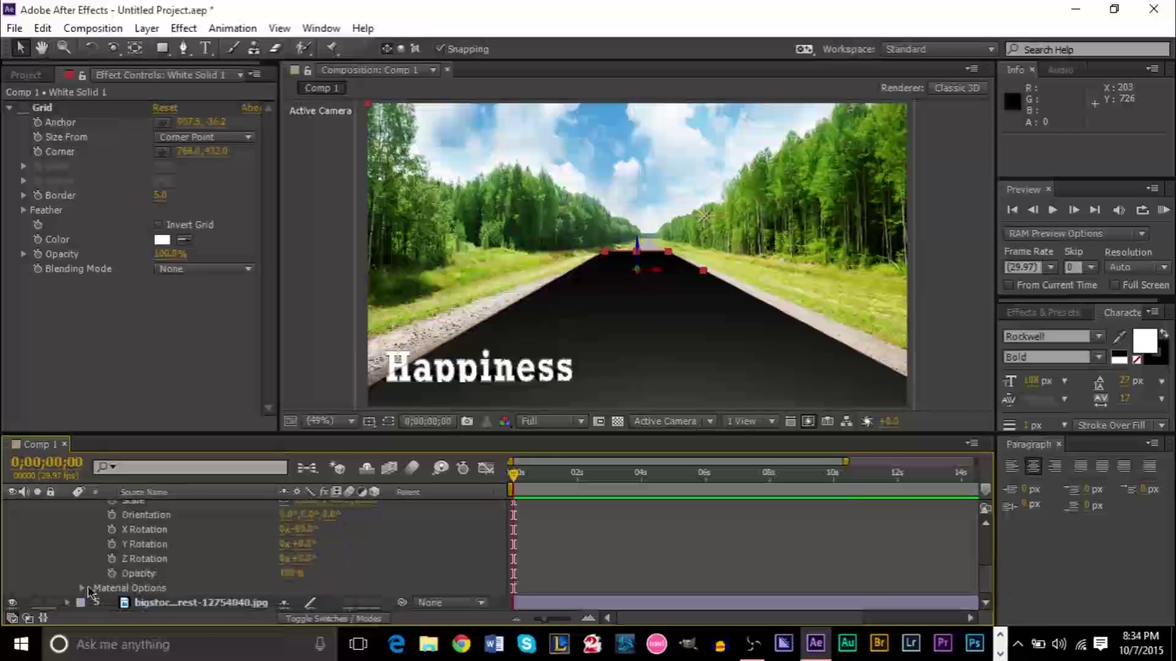
left_click(82, 589)
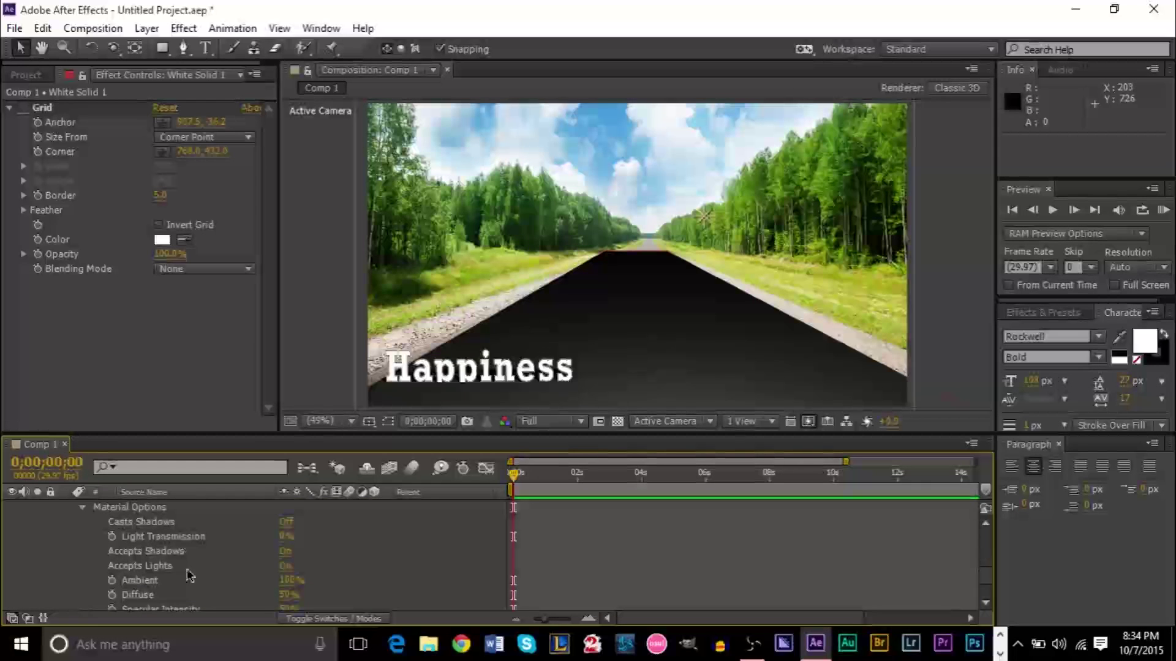
left_click(285, 566)
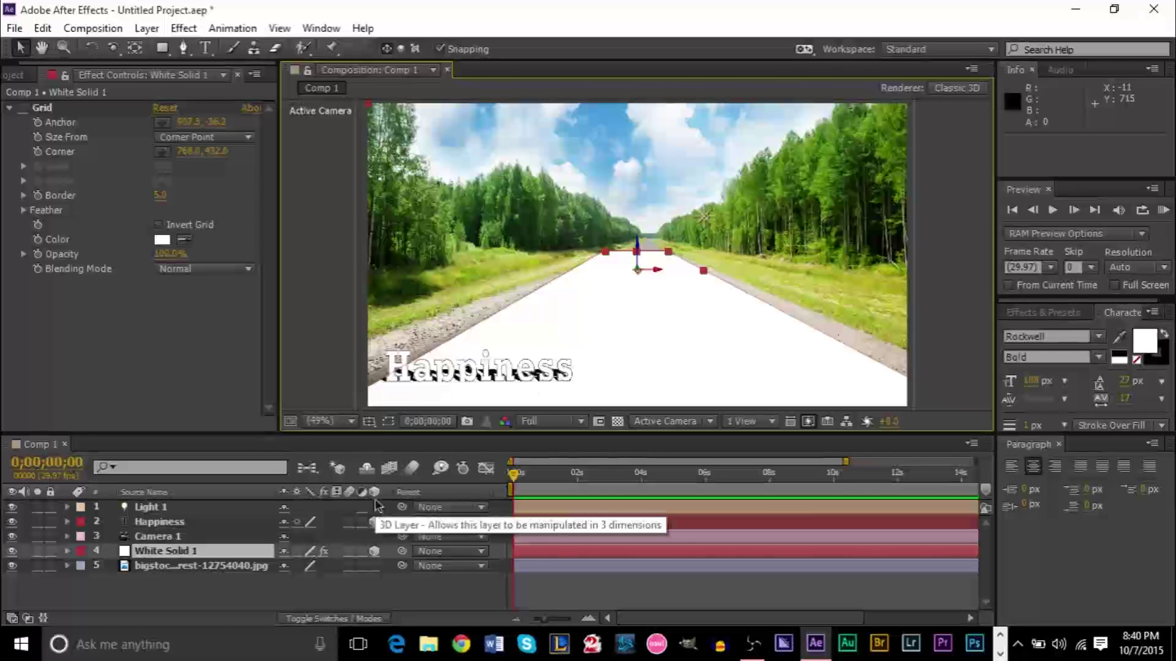
Set White Solid 1's blending mode to Multiply so the road shows through
key("F4")
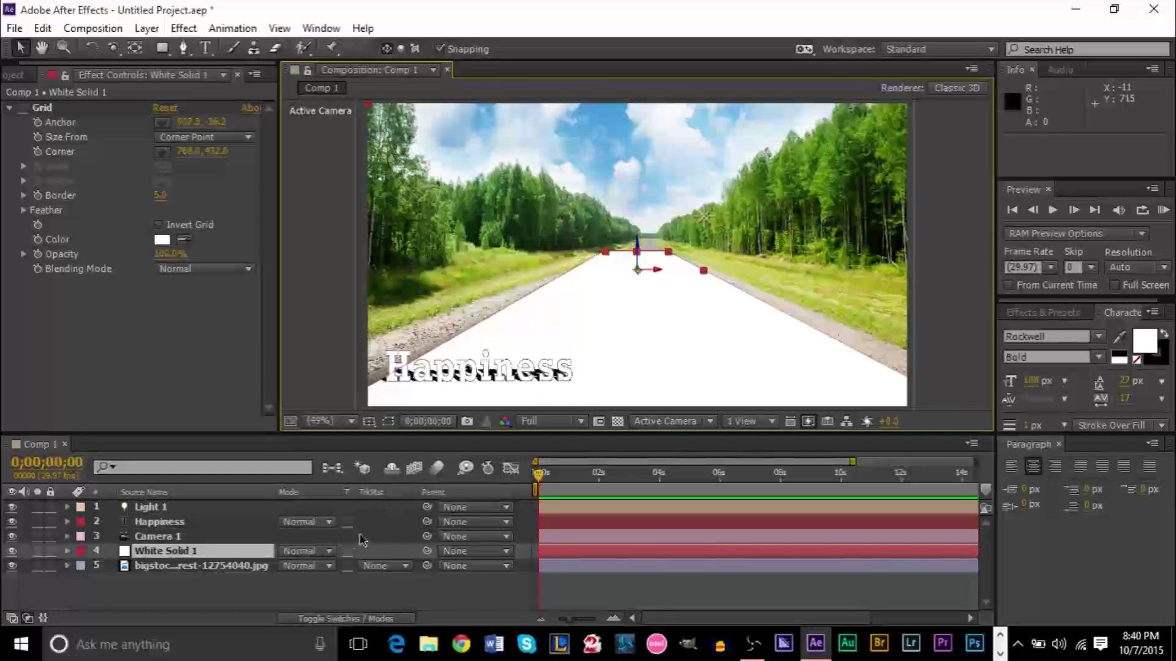
left_click(321, 552)
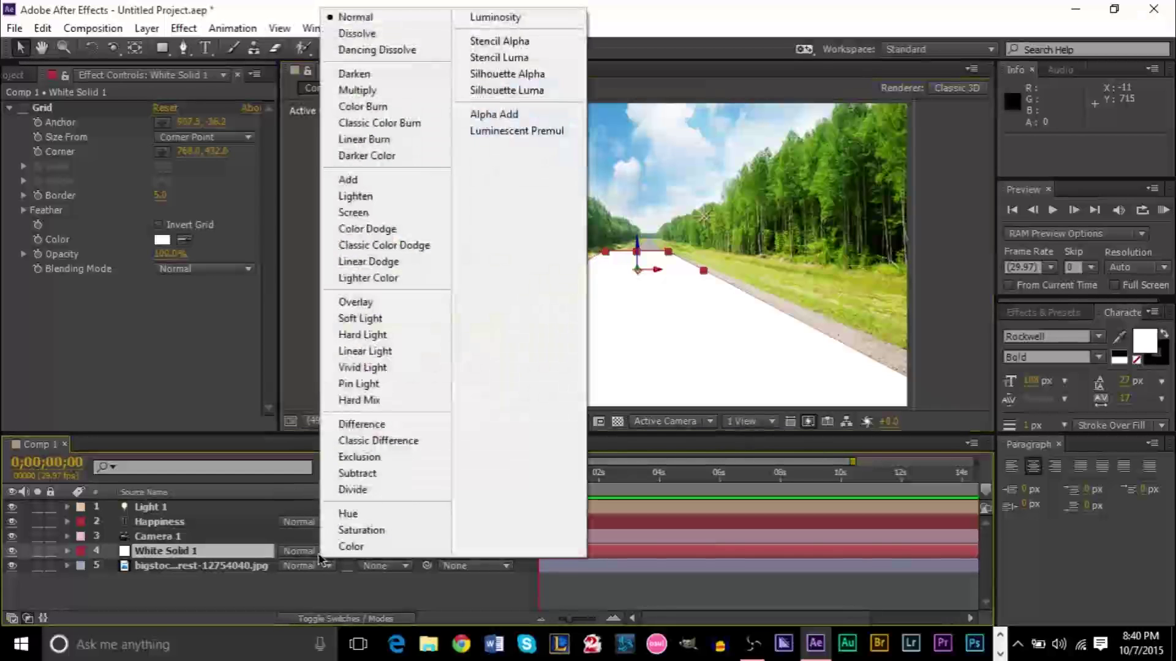
left_click(310, 557)
left_click(315, 558)
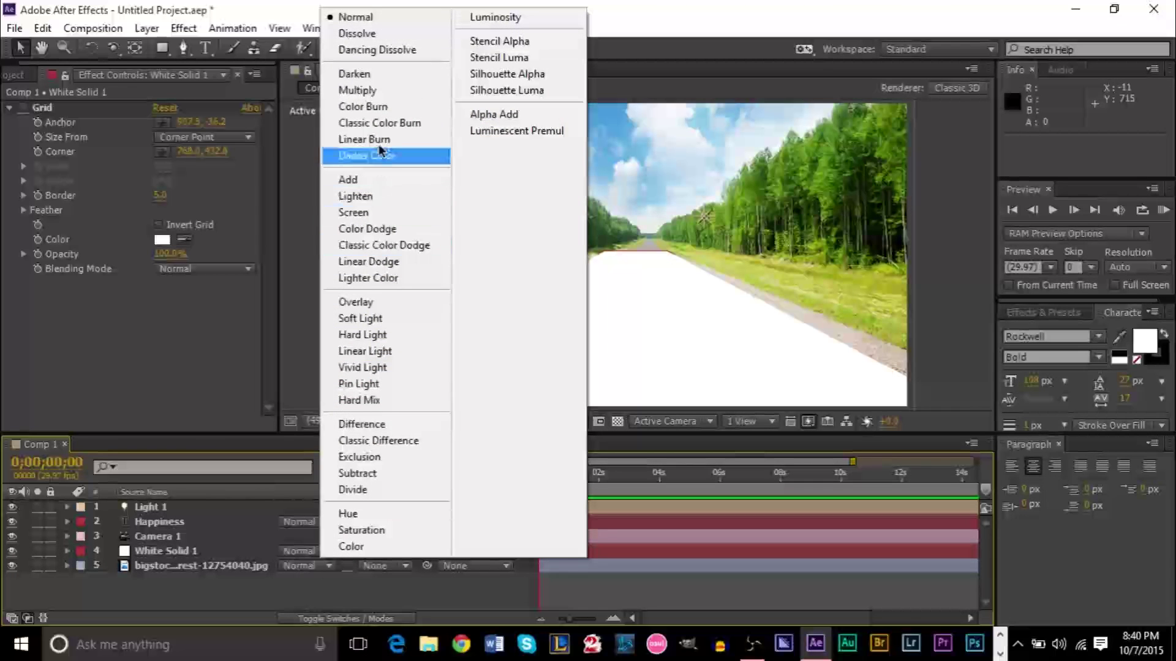
left_click(358, 91)
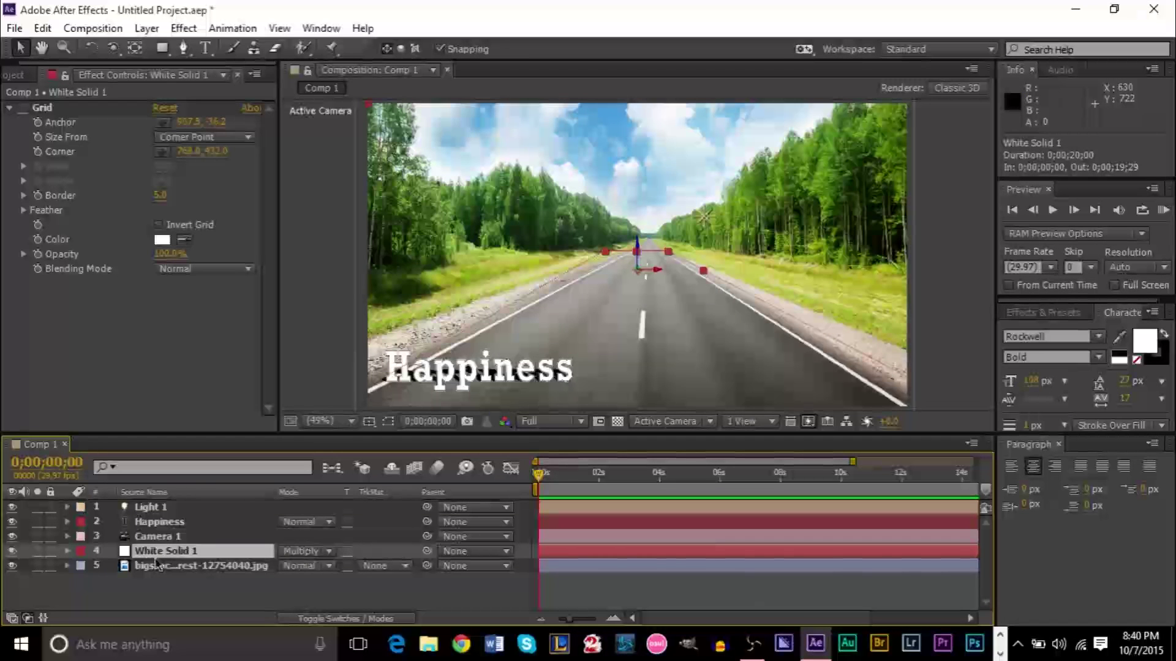
double_click(183, 507)
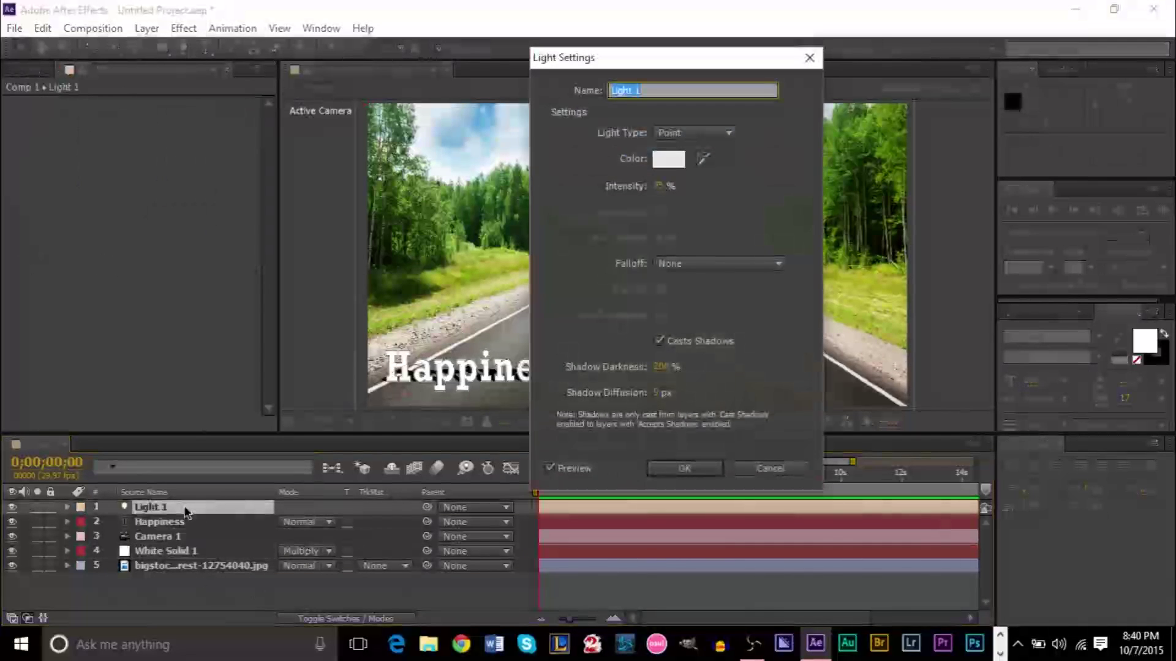
Soften Light 1's shadows with Shadow Darkness 200% and Shadow Diffusion 98 pixels
key("Return")
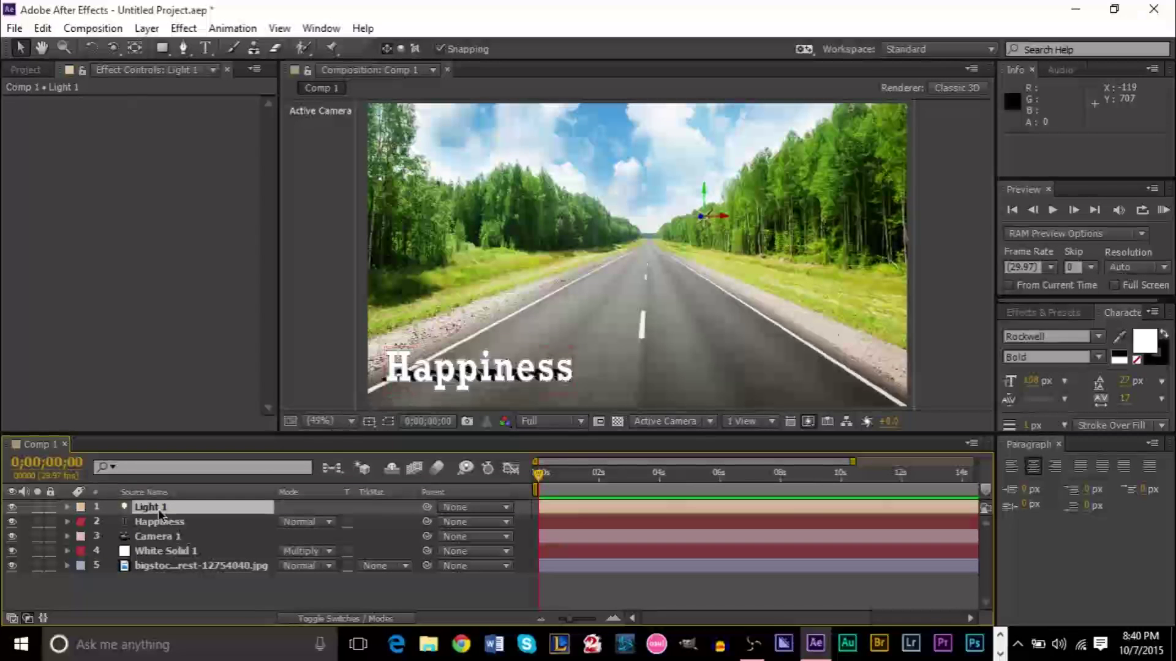
left_click(66, 508)
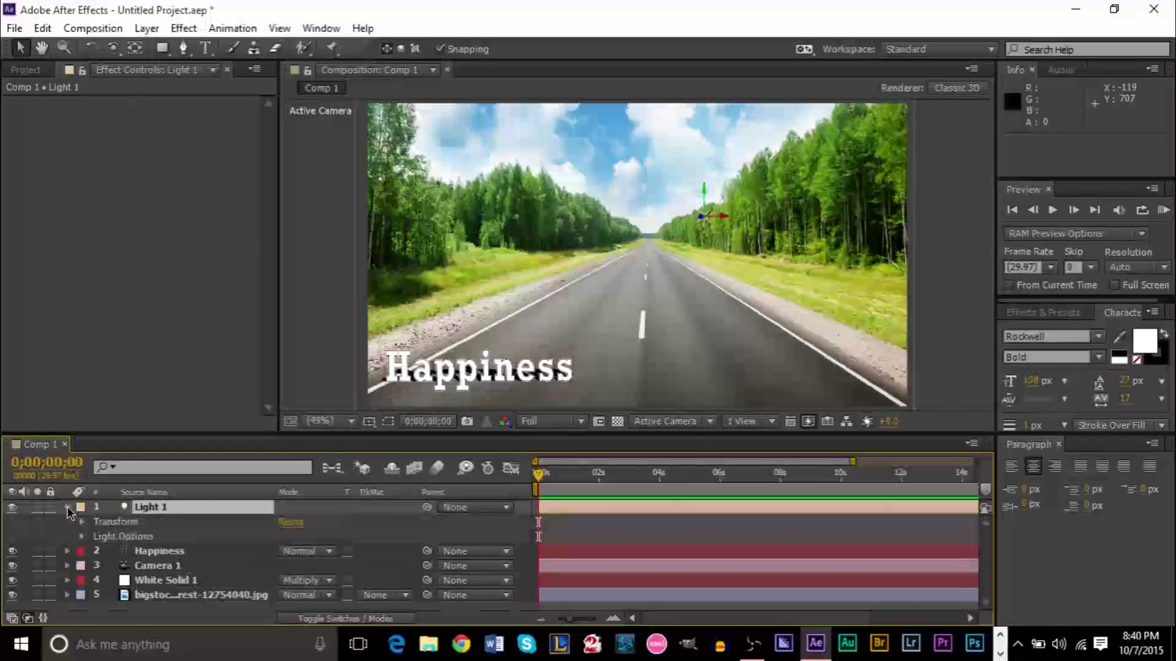
left_click(82, 537)
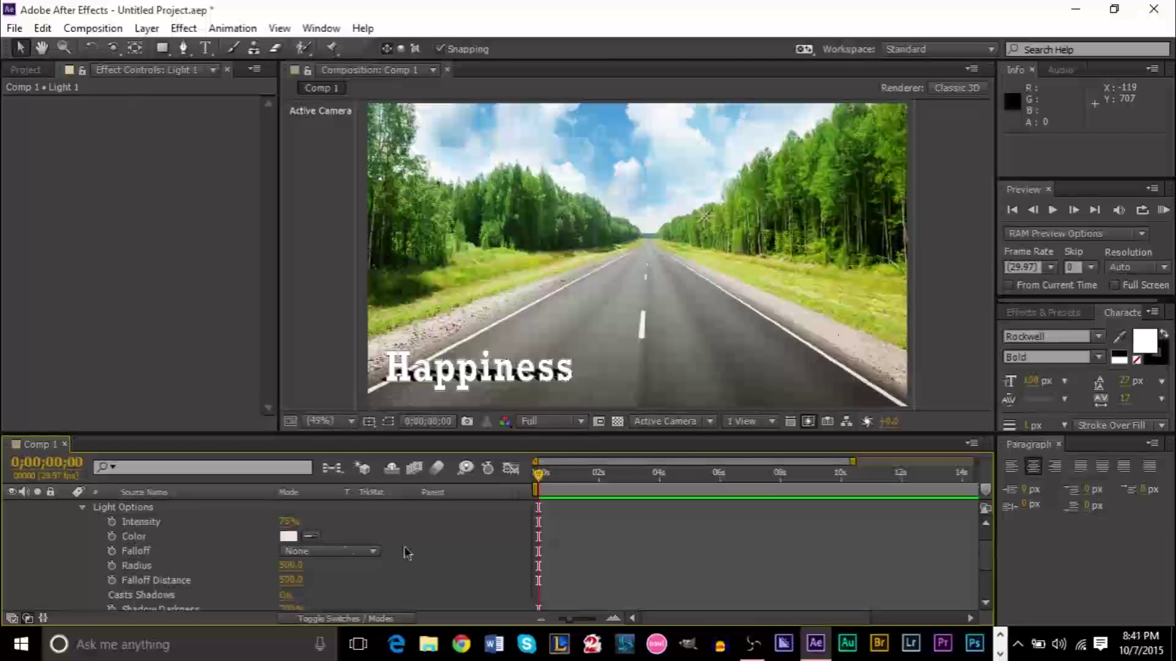
left_click_drag(988, 560, 990, 574)
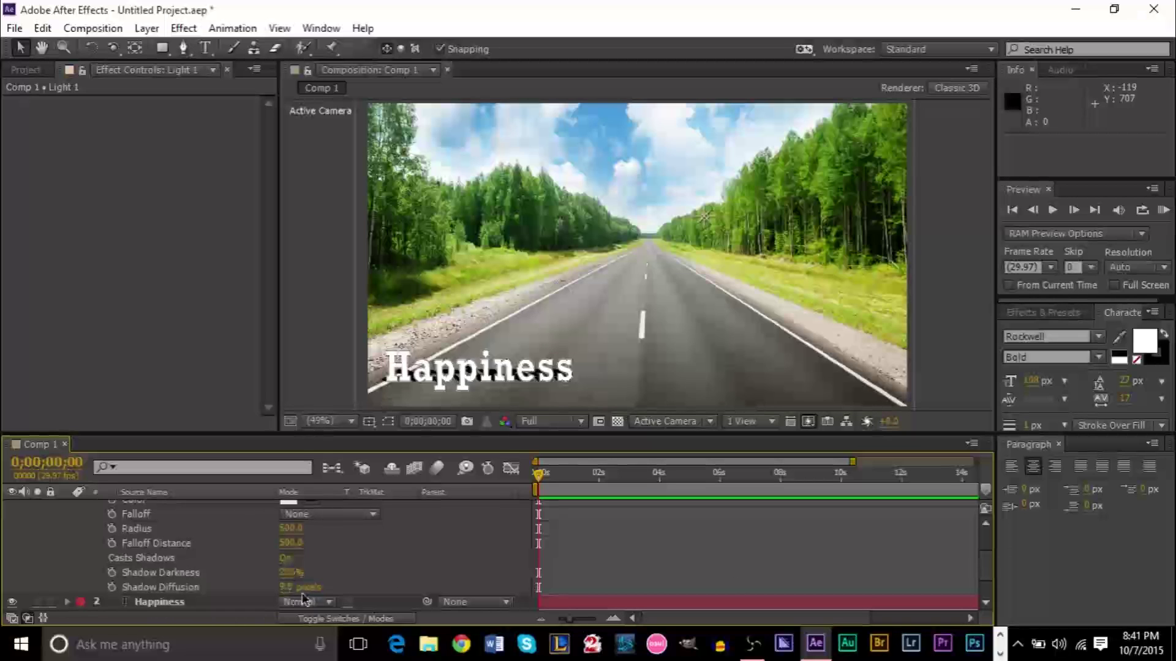
left_click_drag(284, 590, 356, 594)
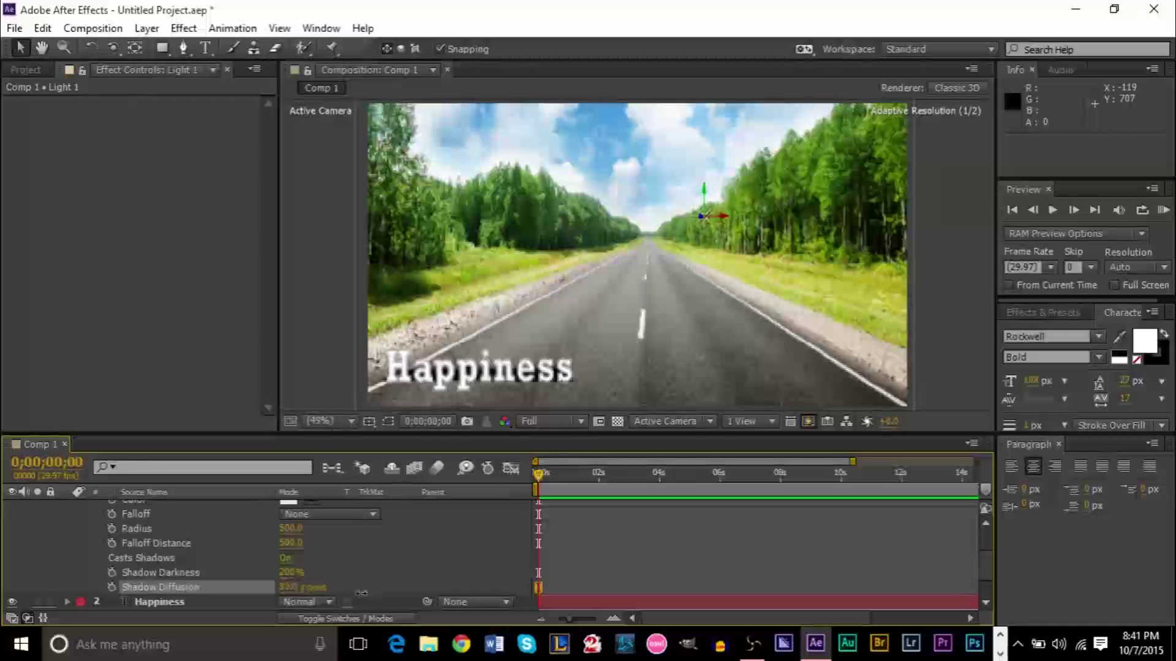
left_click_drag(361, 593, 368, 593)
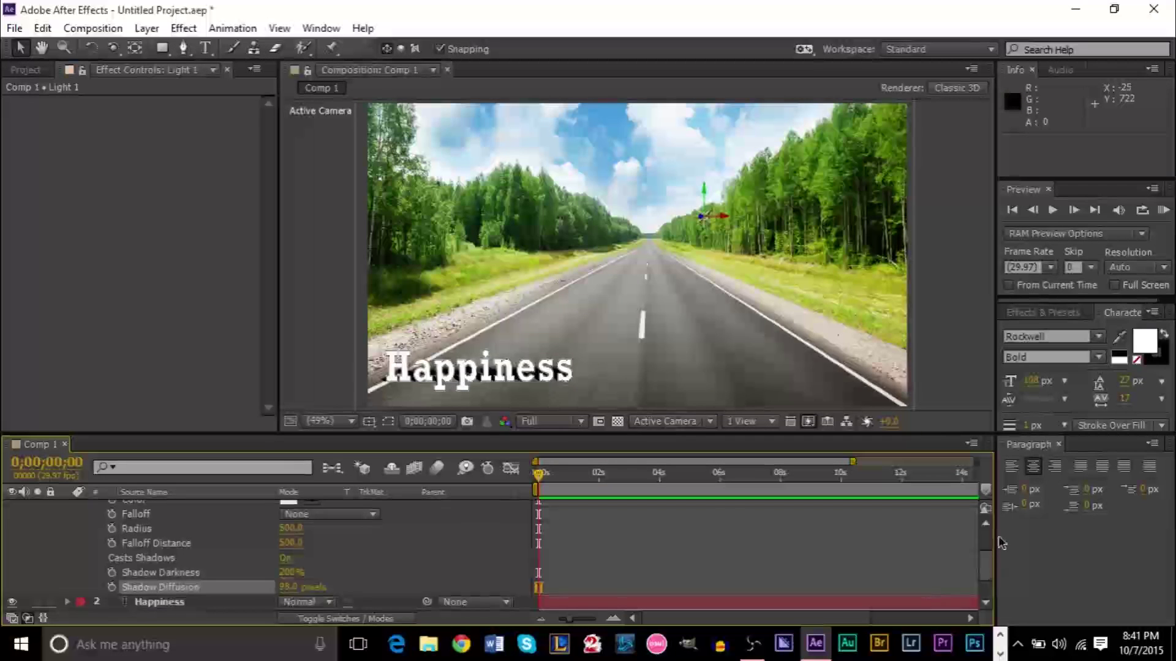
left_click_drag(988, 585, 991, 569)
scroll(986, 571, "down", 3)
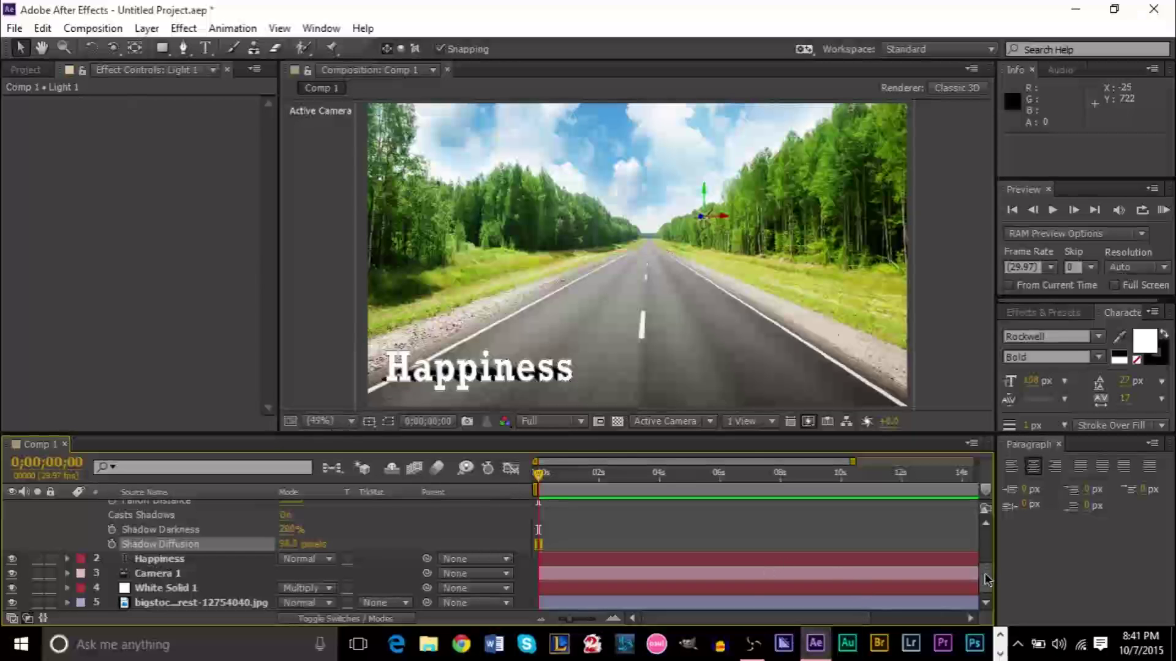
scroll(986, 576, "up", 3)
left_click(67, 509)
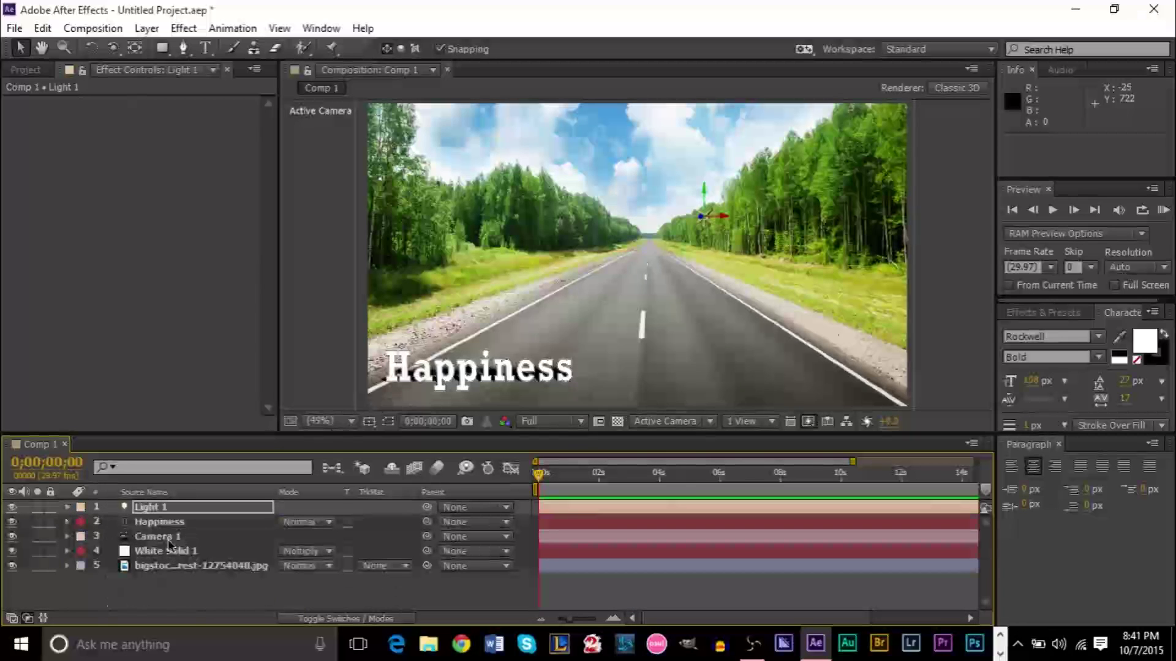
Drag the Happiness text back in depth and onto the middle of the road above its shadow
left_click(162, 523)
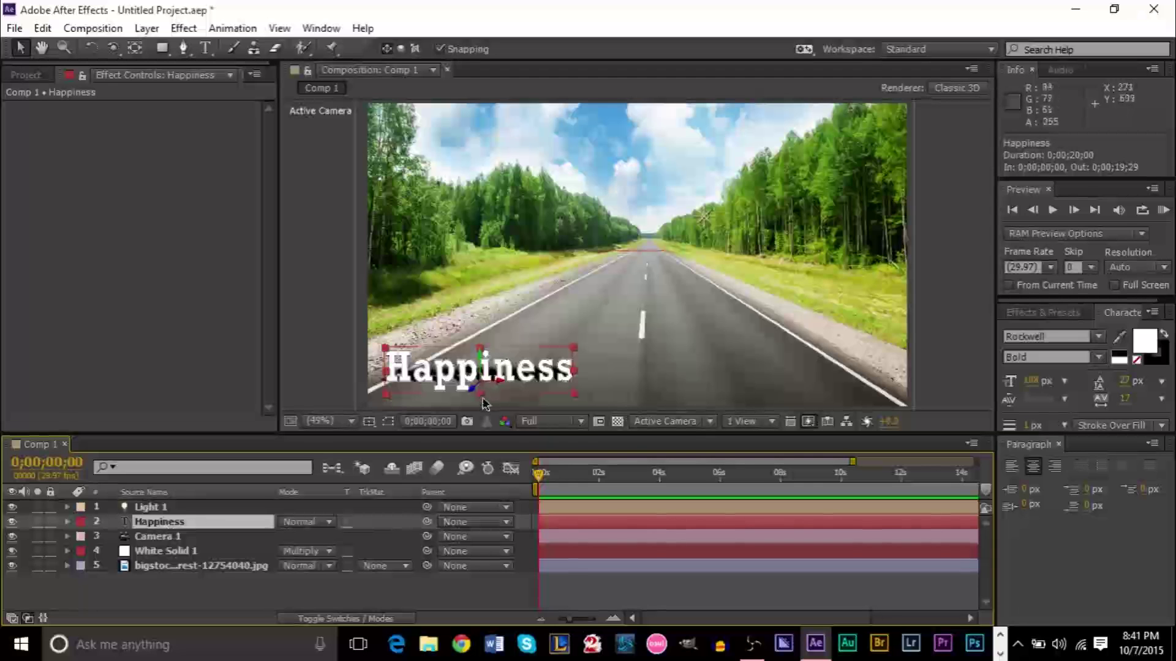
left_click_drag(471, 390, 443, 482)
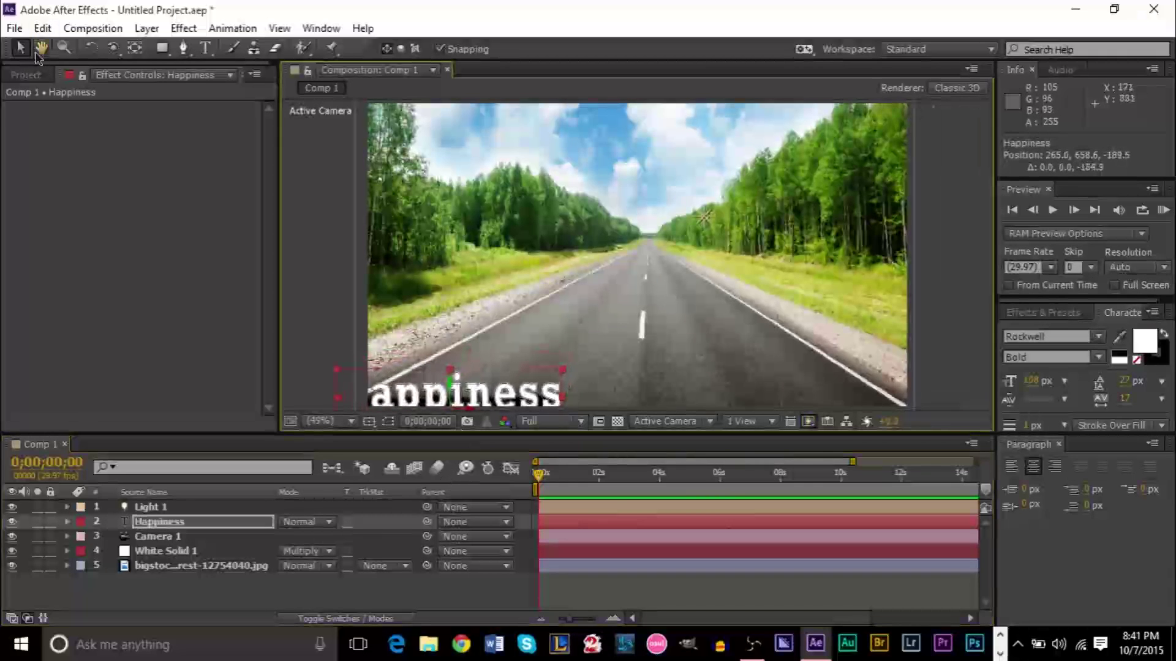
left_click_drag(454, 395, 599, 295)
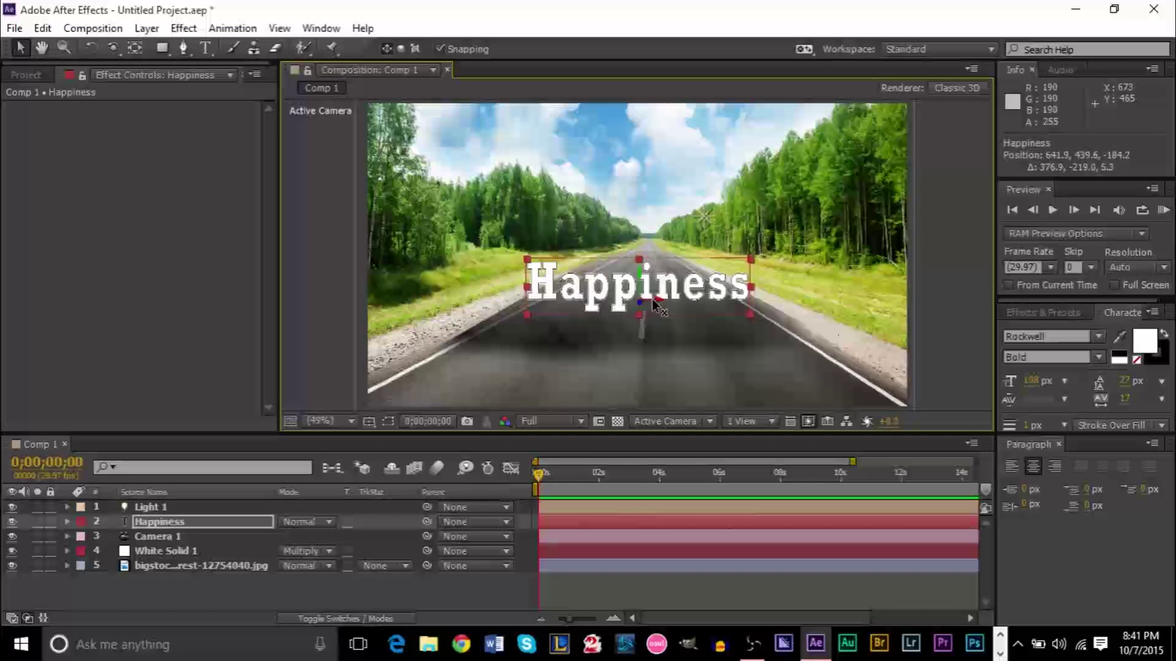
left_click_drag(654, 306, 655, 347)
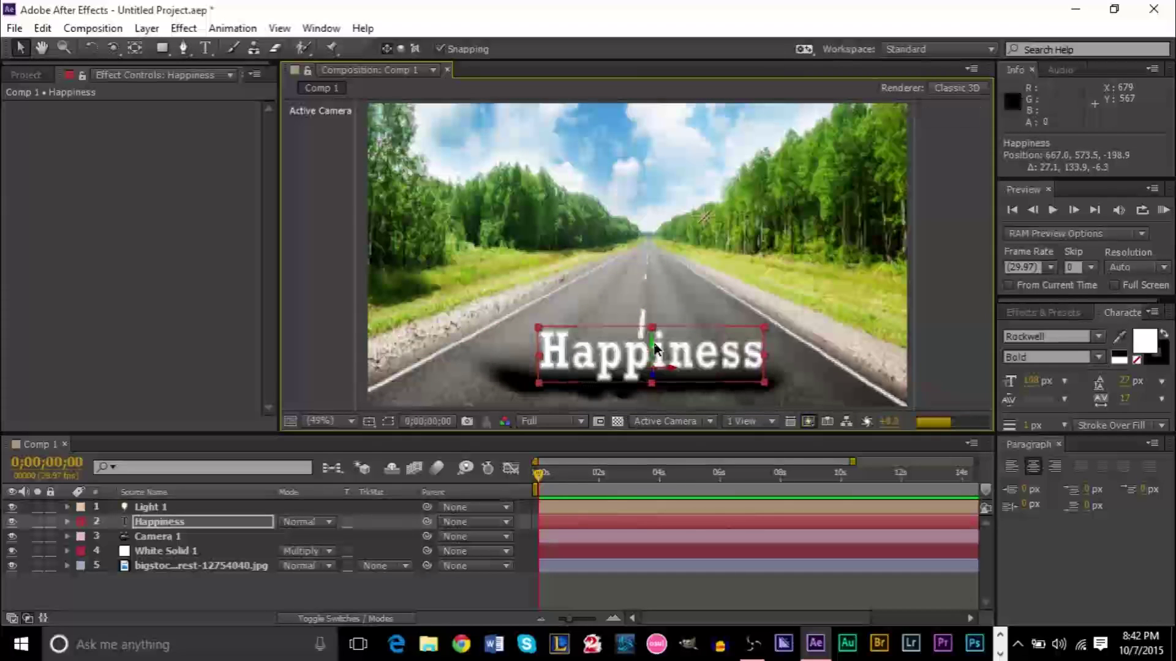
key("c")
left_click(687, 370)
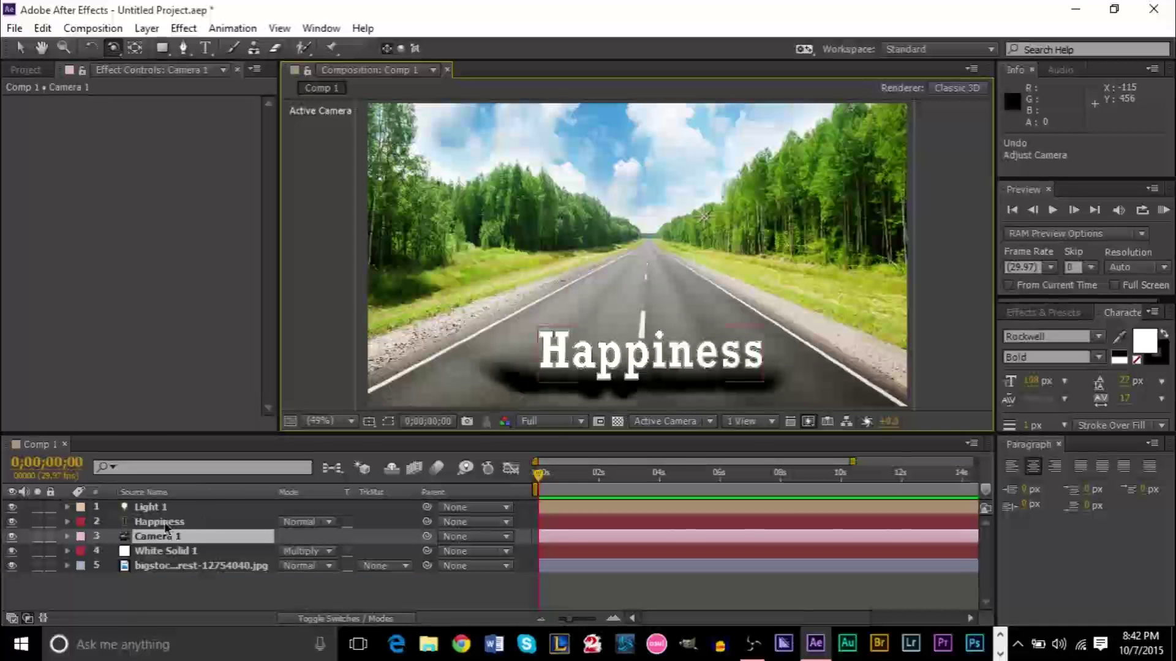
Orbit Camera 1 so the Happiness text is seen at a tilted angle on the road
left_click_drag(643, 364, 632, 366)
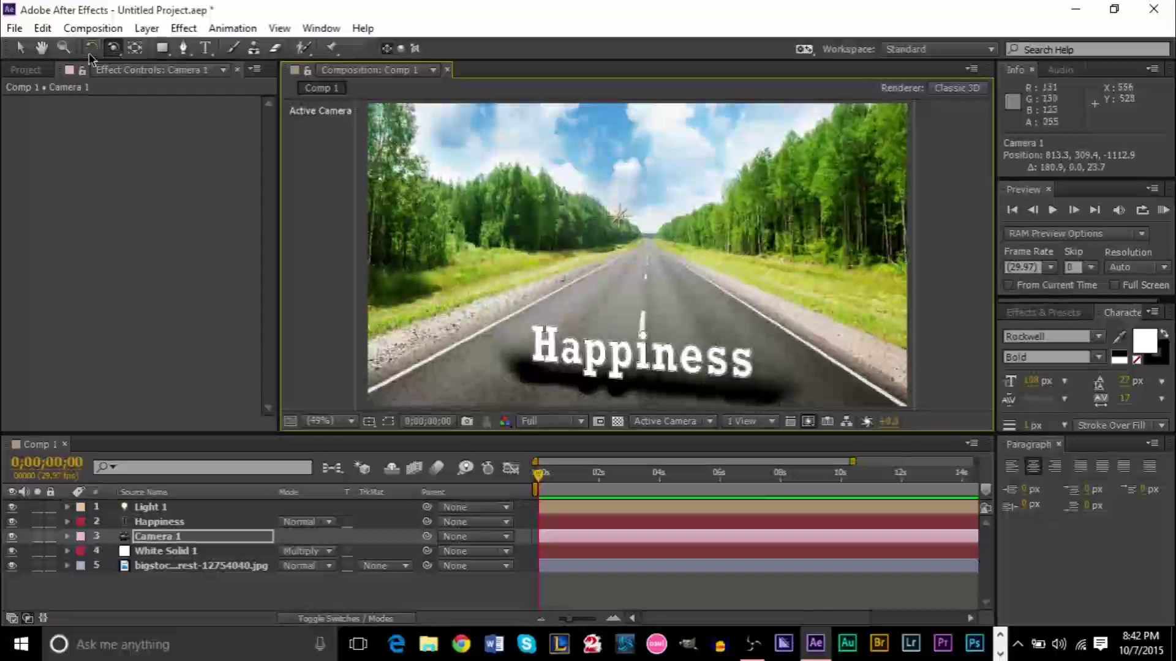
left_click(113, 47)
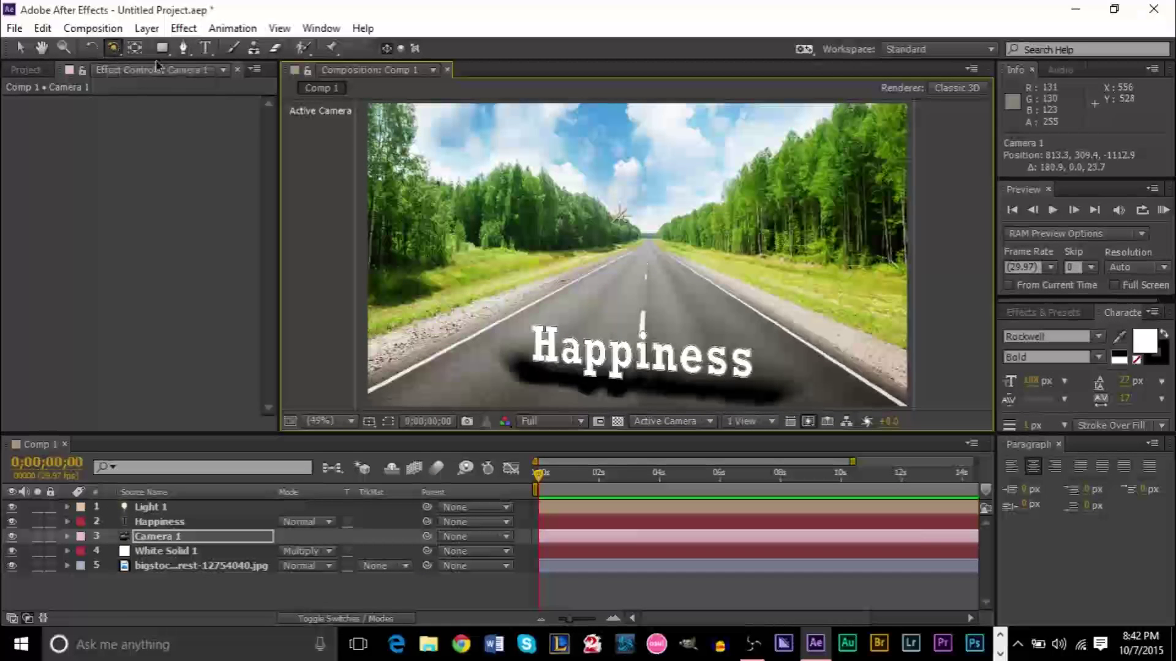
left_click_drag(618, 359, 647, 346)
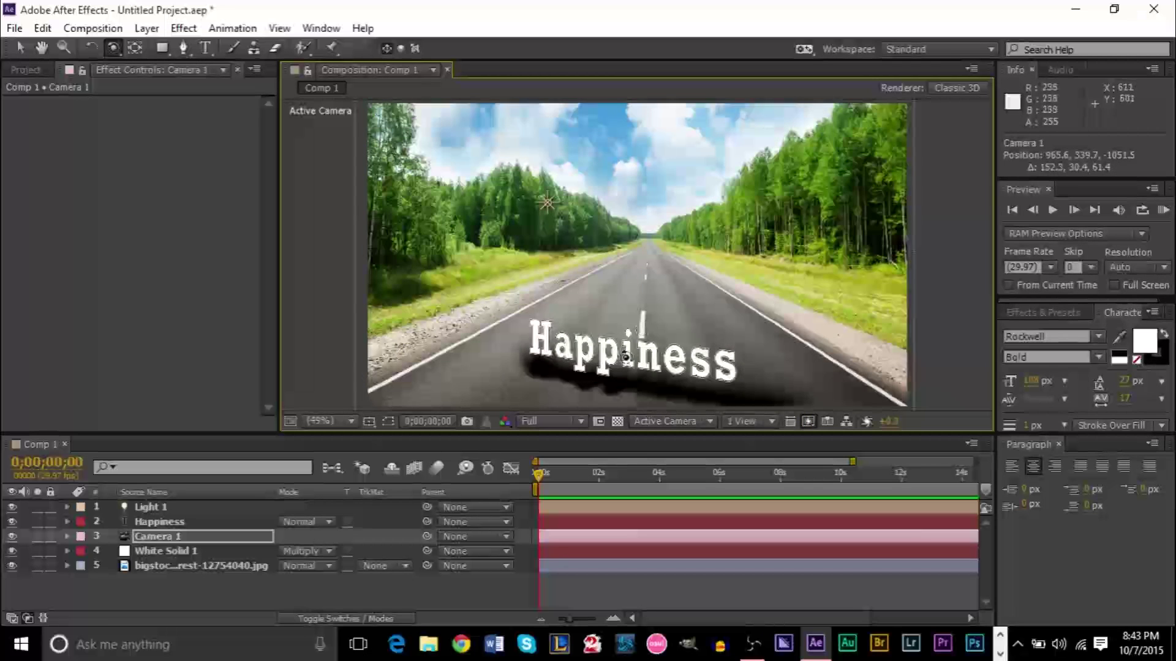
left_click_drag(625, 358, 694, 362)
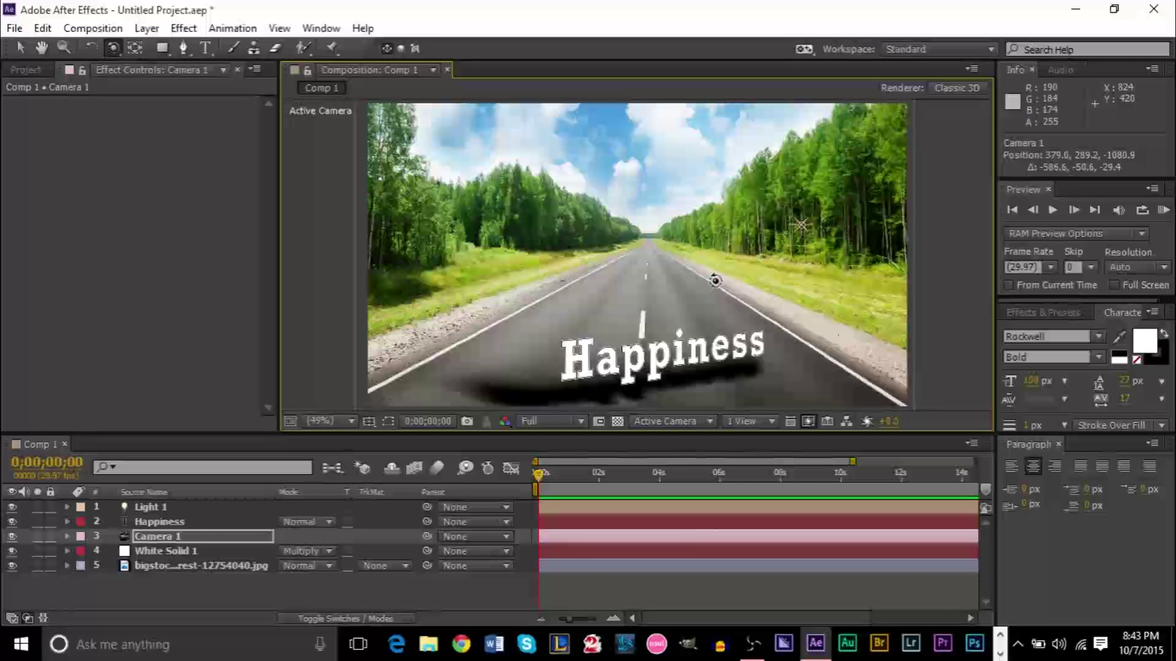
left_click(166, 509)
Move Light 1 up above the right-hand trees to 664.3, 203.1, -566.9
key("v")
left_click_drag(814, 231, 693, 289)
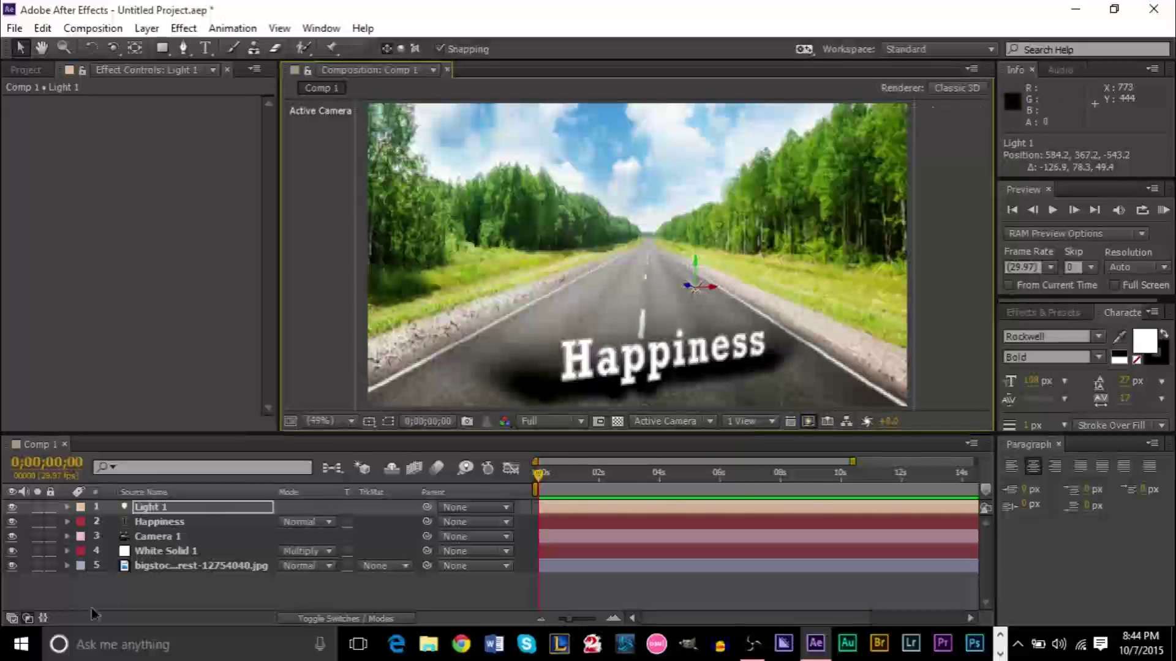
left_click_drag(697, 296, 760, 177)
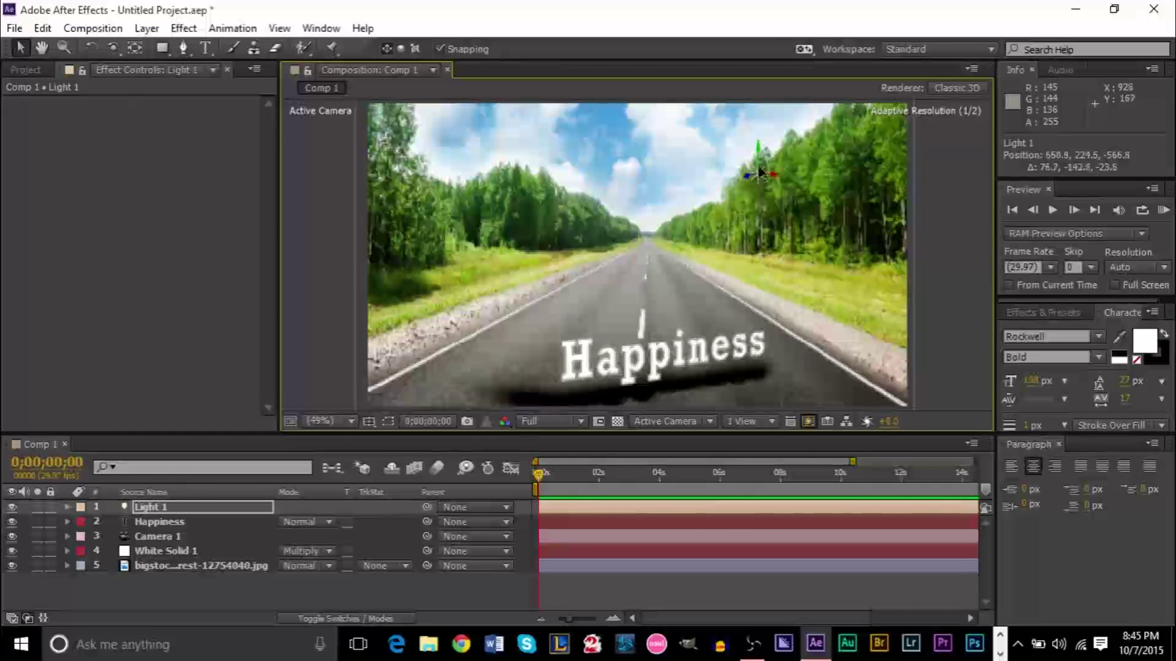
left_click_drag(759, 173, 763, 161)
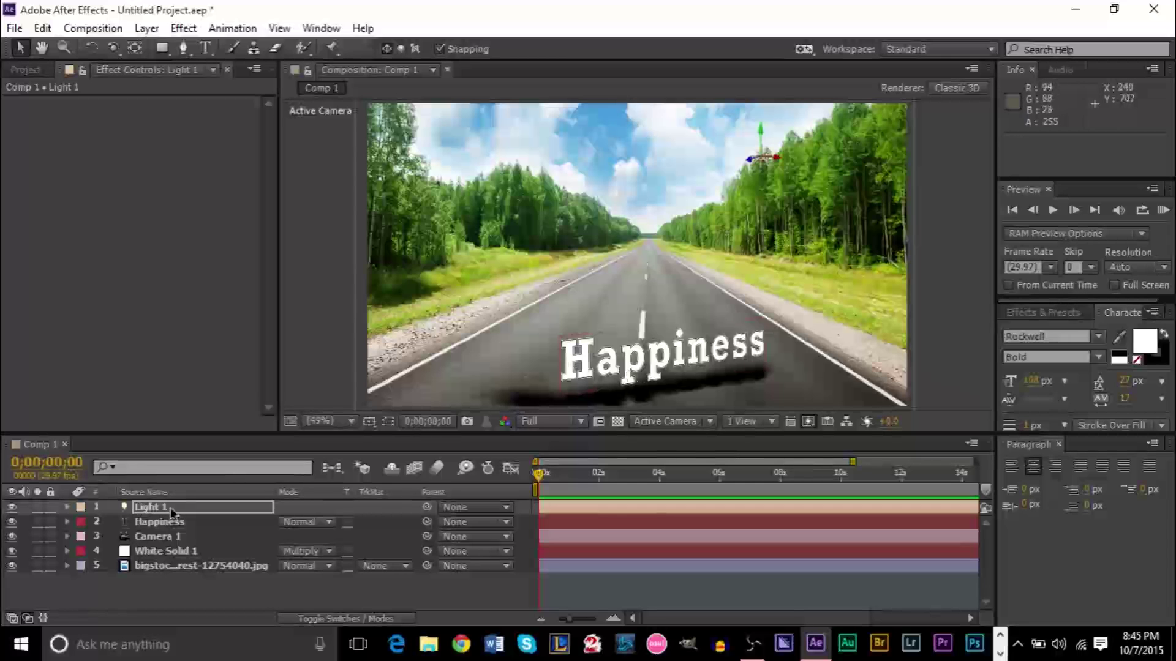
left_click(169, 539)
Drag the Happiness text left across the road to 531.2, 575.2, 9.8, then open Light 1's settings
left_click(170, 525)
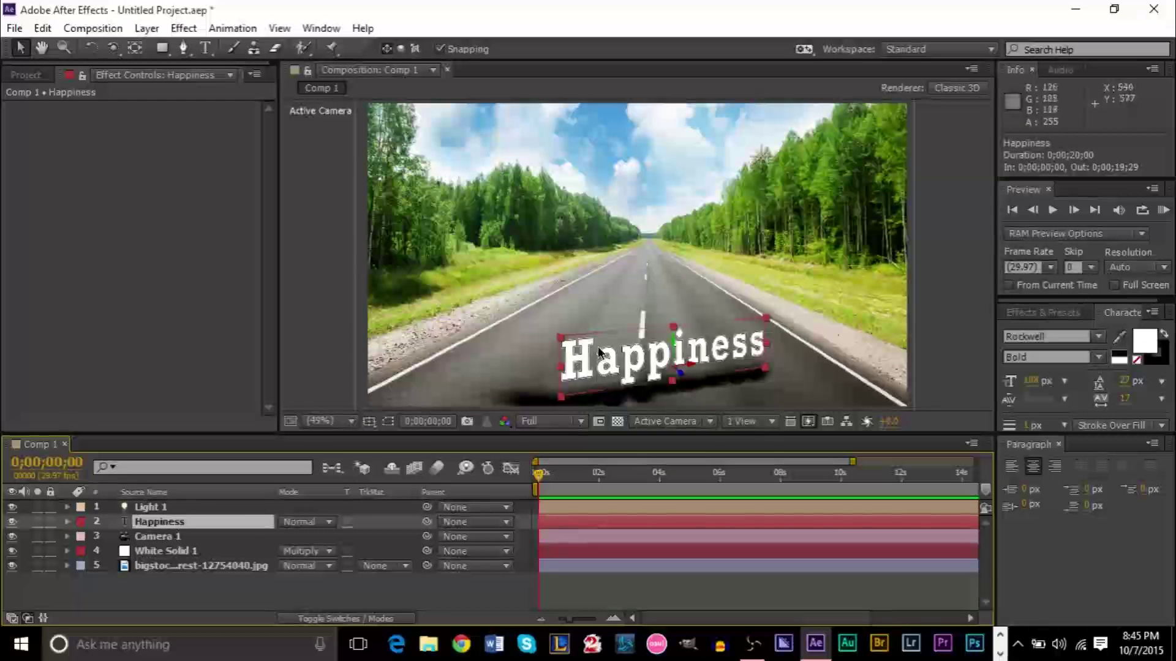
left_click_drag(618, 372, 546, 371)
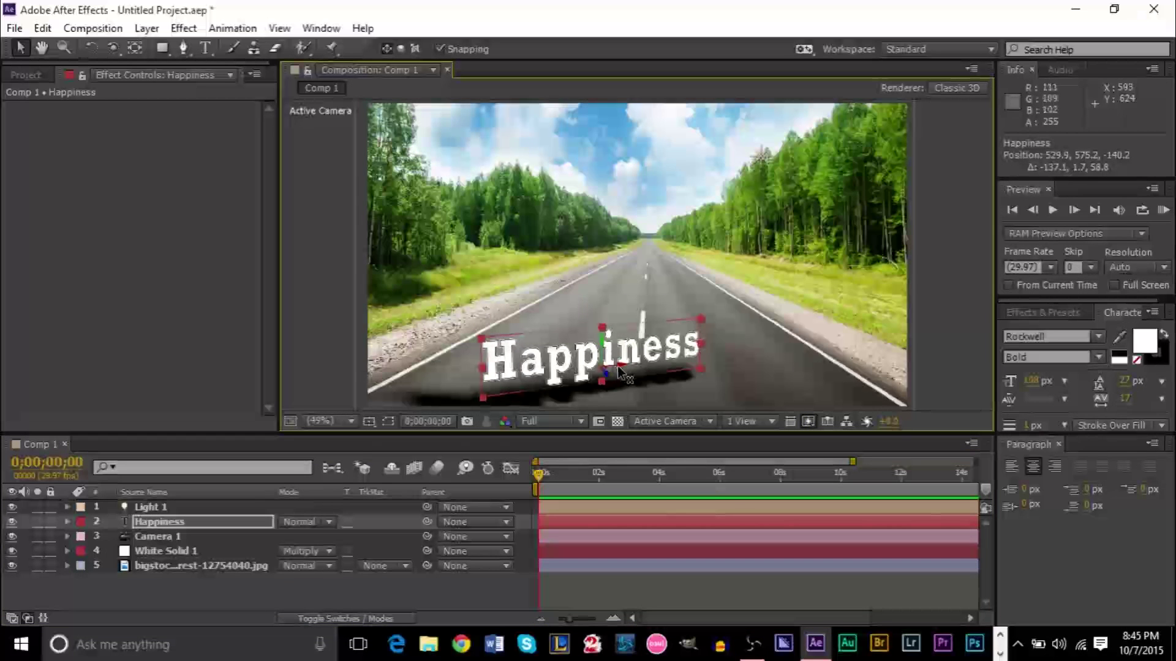
left_click_drag(620, 369, 512, 314)
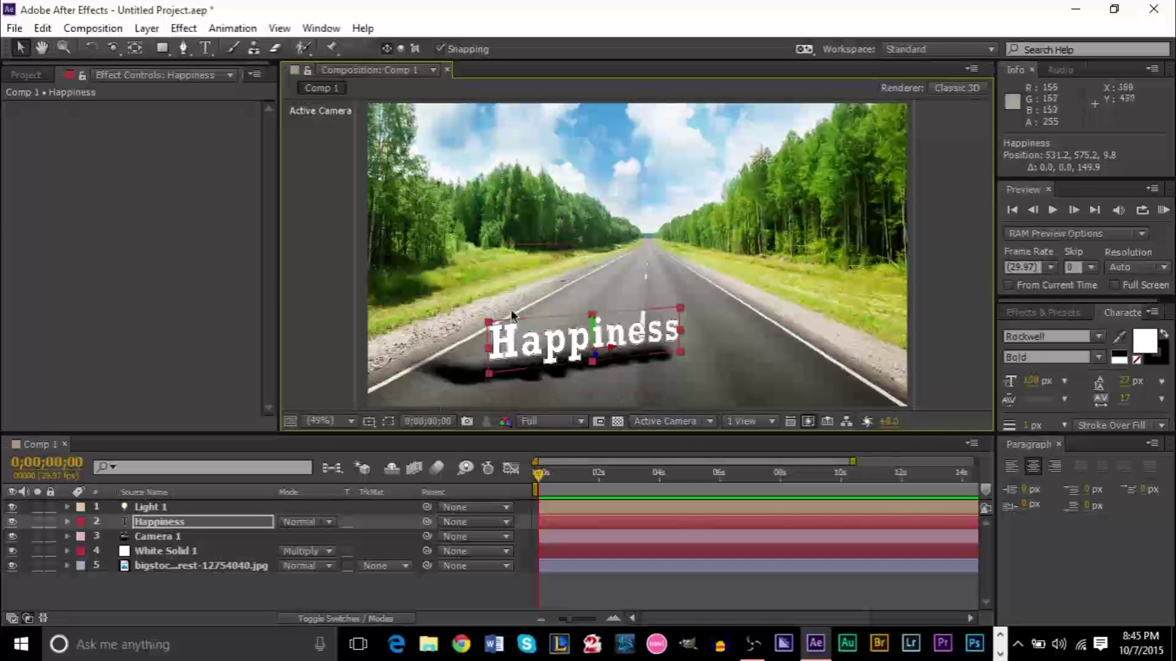
double_click(176, 511)
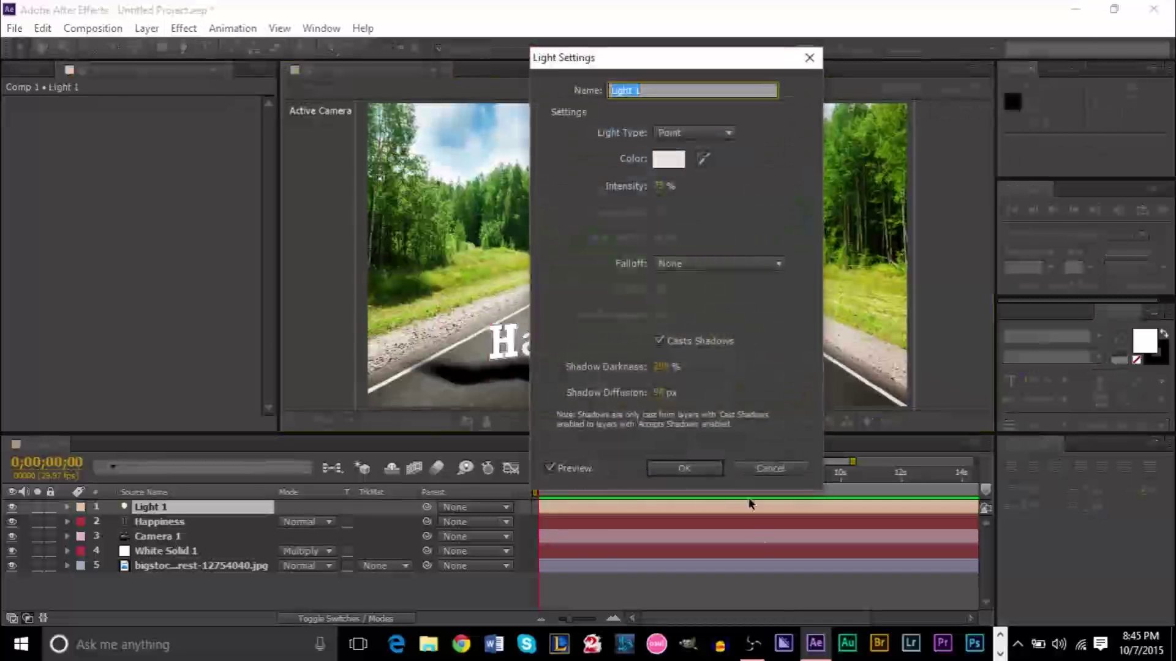
Orbit Camera 1 to -132.2, 218.6, -463.2 so Happiness runs diagonally up the road
left_click(770, 473)
double_click(153, 537)
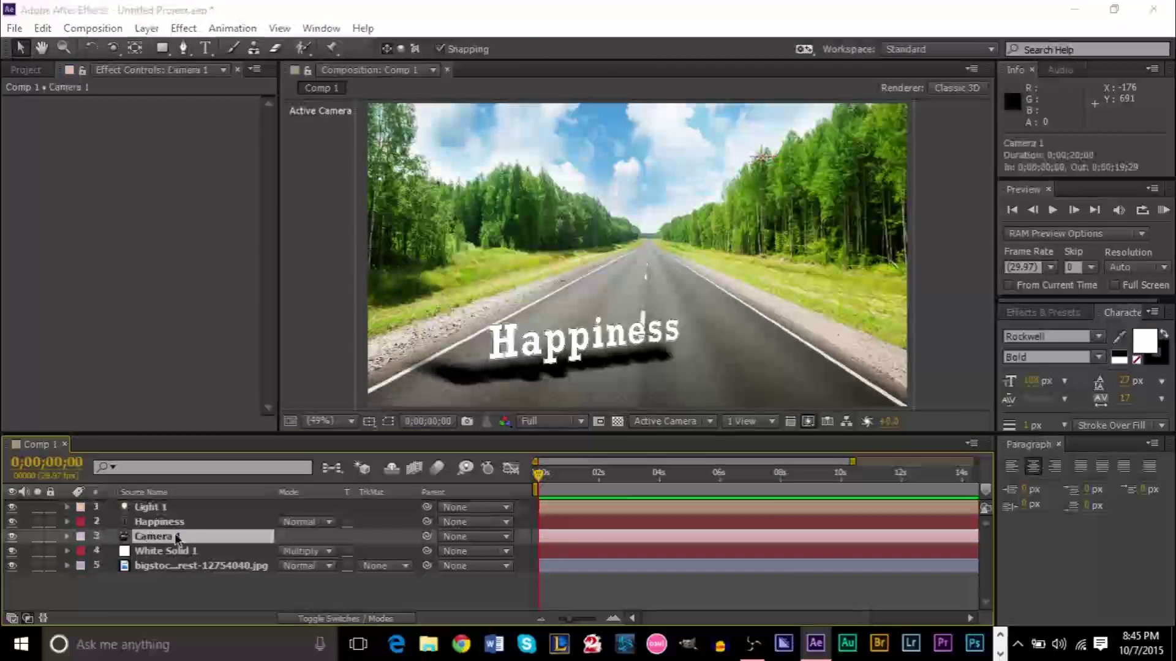
left_click(618, 12)
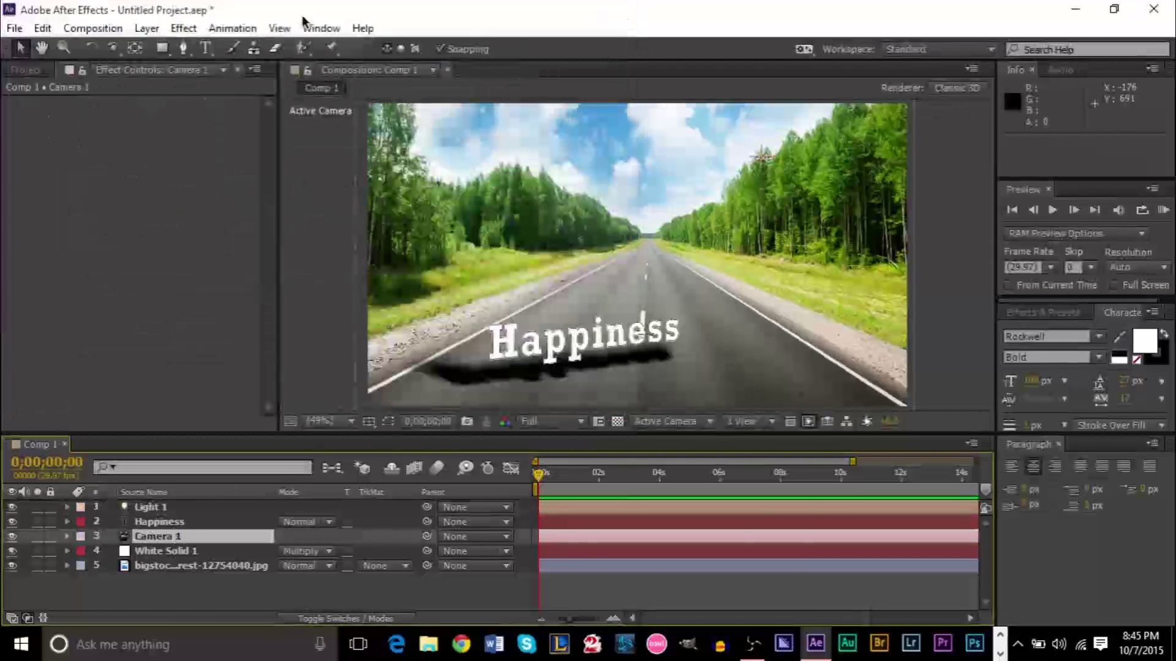
left_click(112, 47)
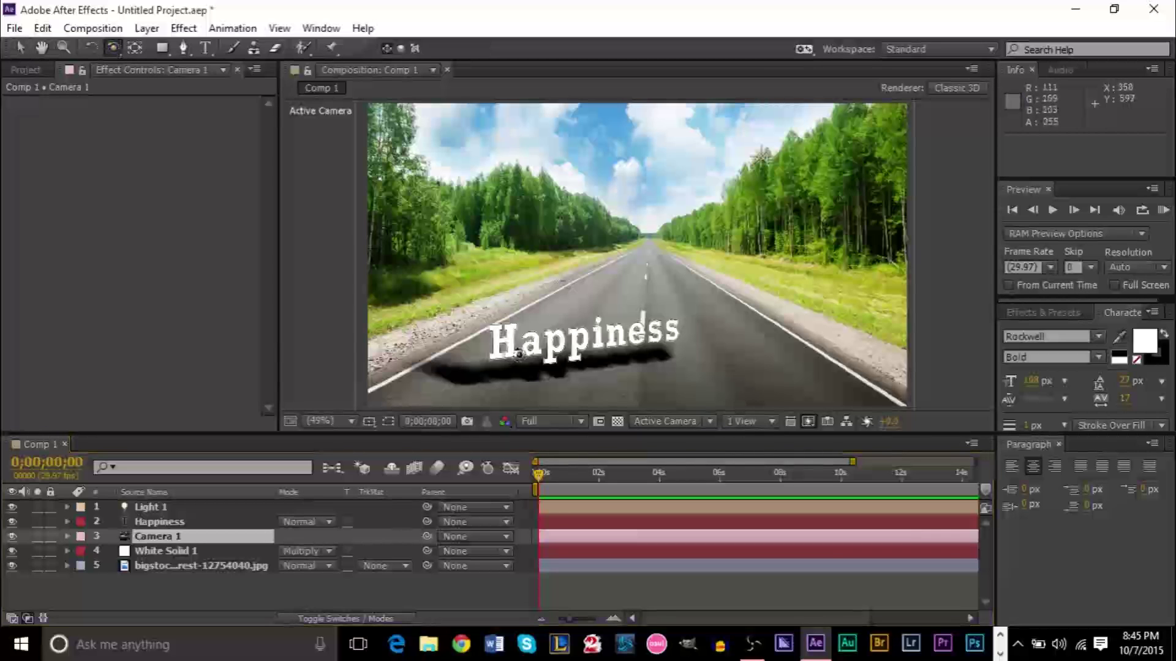
left_click_drag(518, 354, 651, 320)
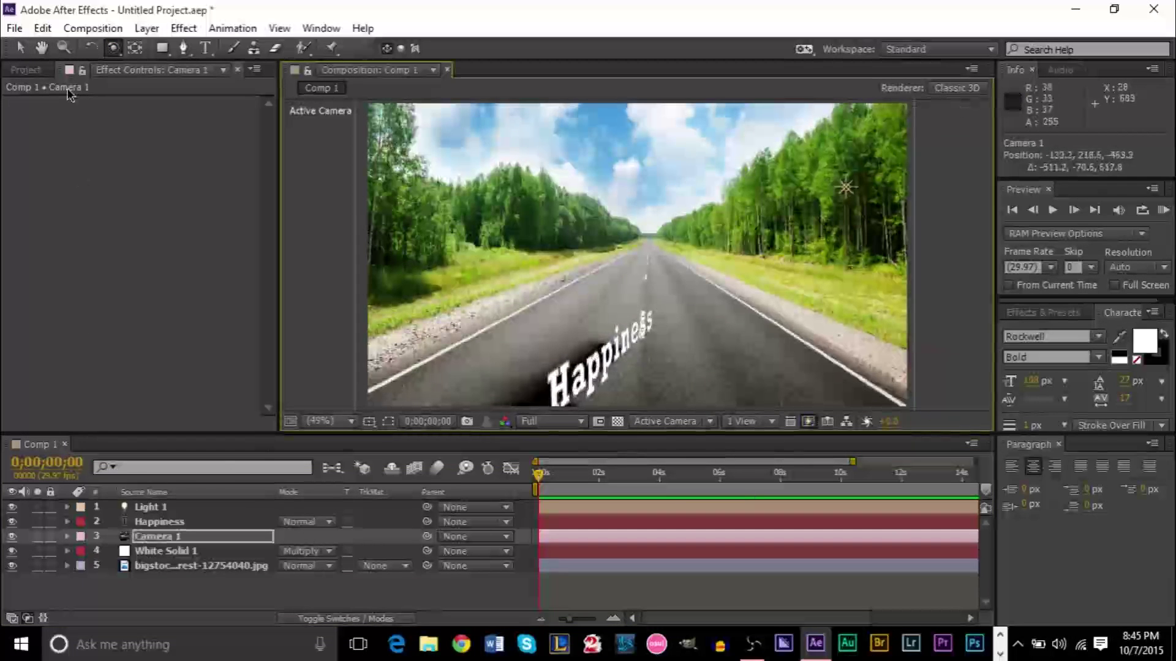
key("v")
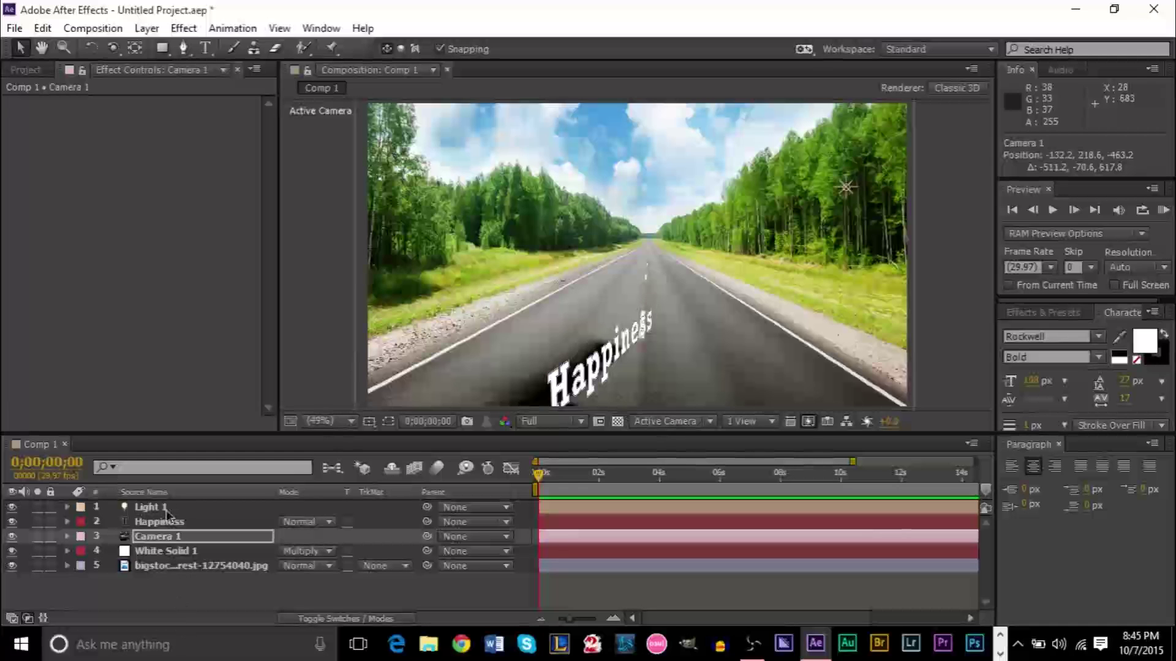
left_click(172, 553)
Move, enlarge and push the Happiness text deeper along the road to 733.1, 628.0, 324.2
left_click(154, 508)
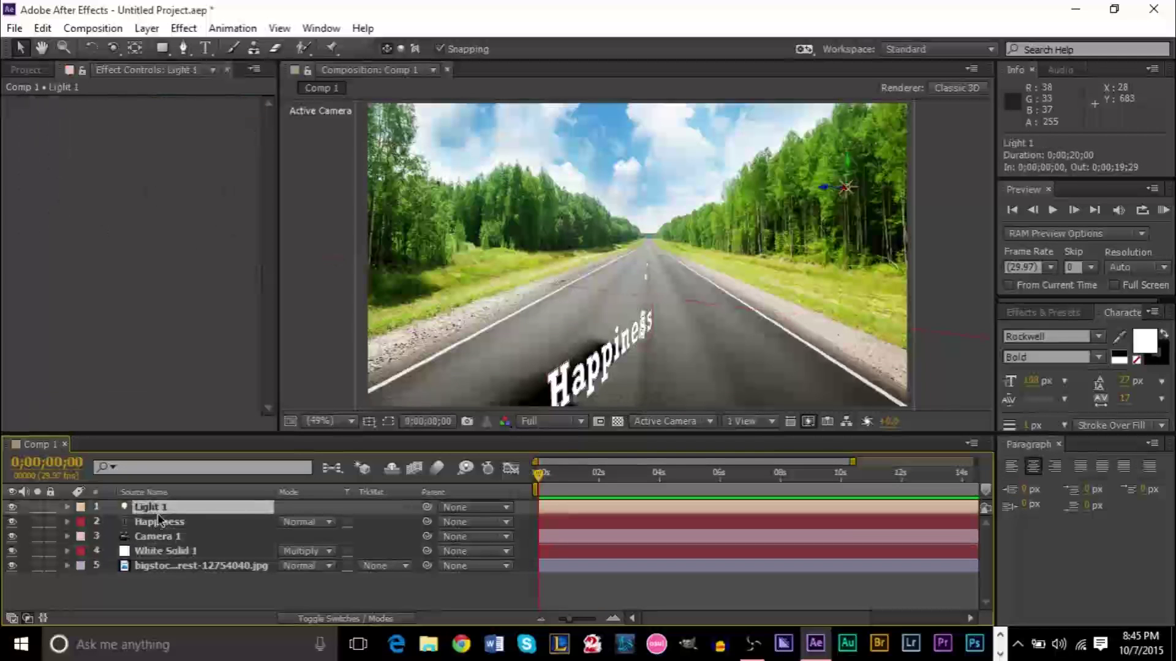
left_click(196, 524)
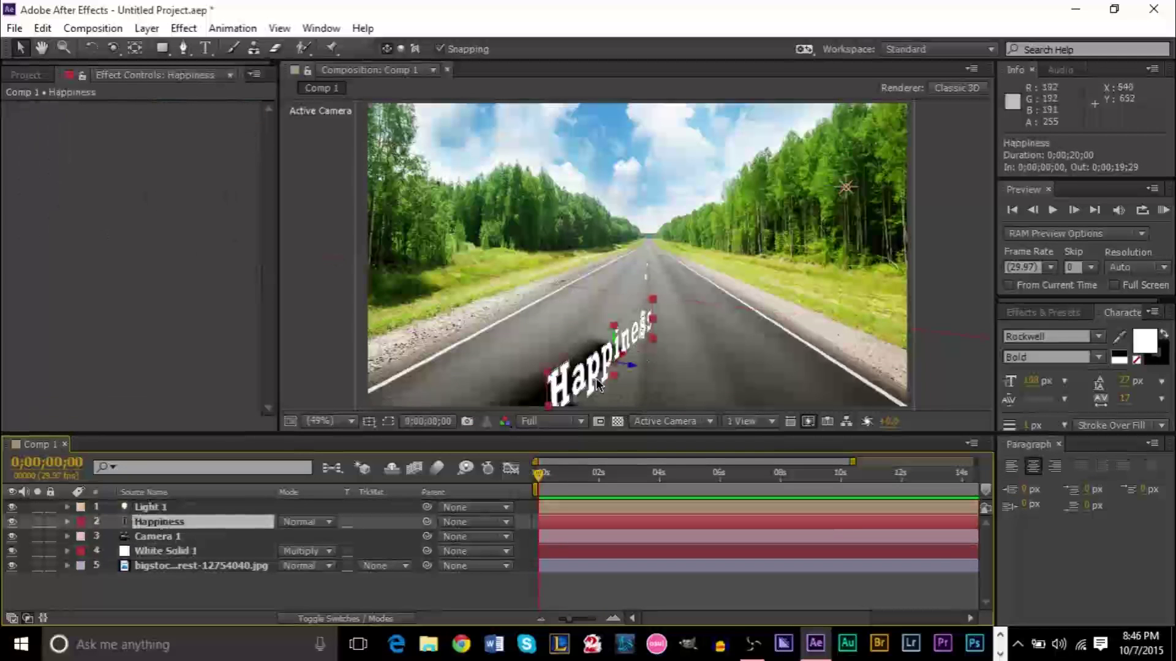
left_click_drag(598, 386, 550, 346)
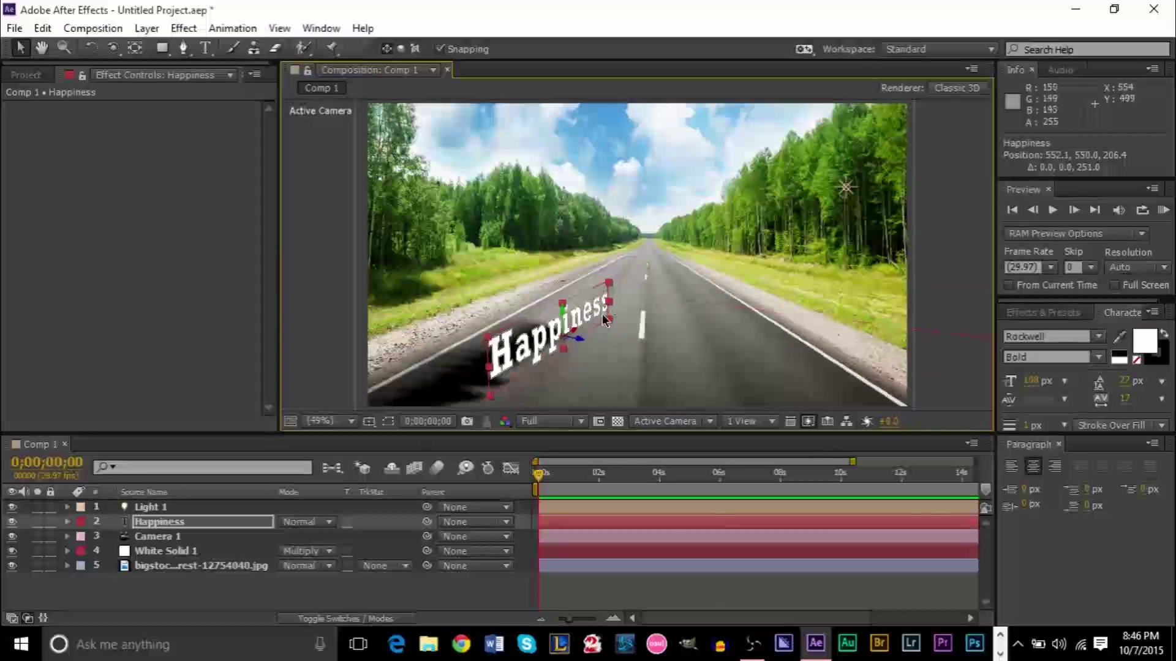
left_click_drag(609, 326, 584, 353)
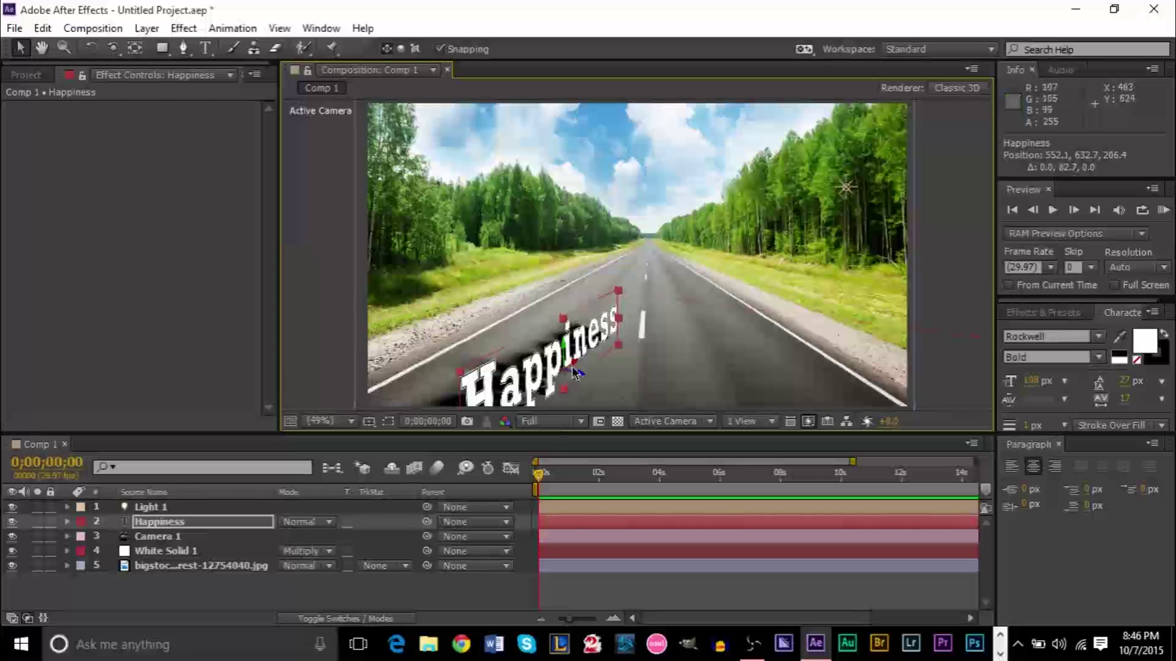
left_click_drag(576, 367, 626, 276)
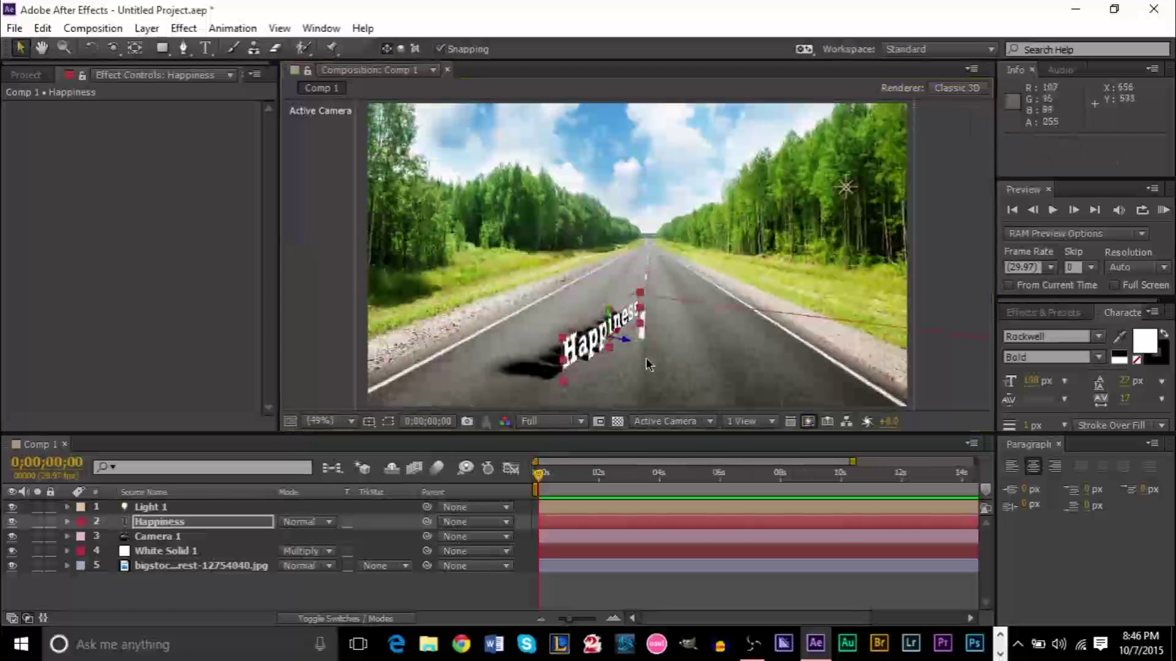
left_click_drag(601, 343, 570, 338)
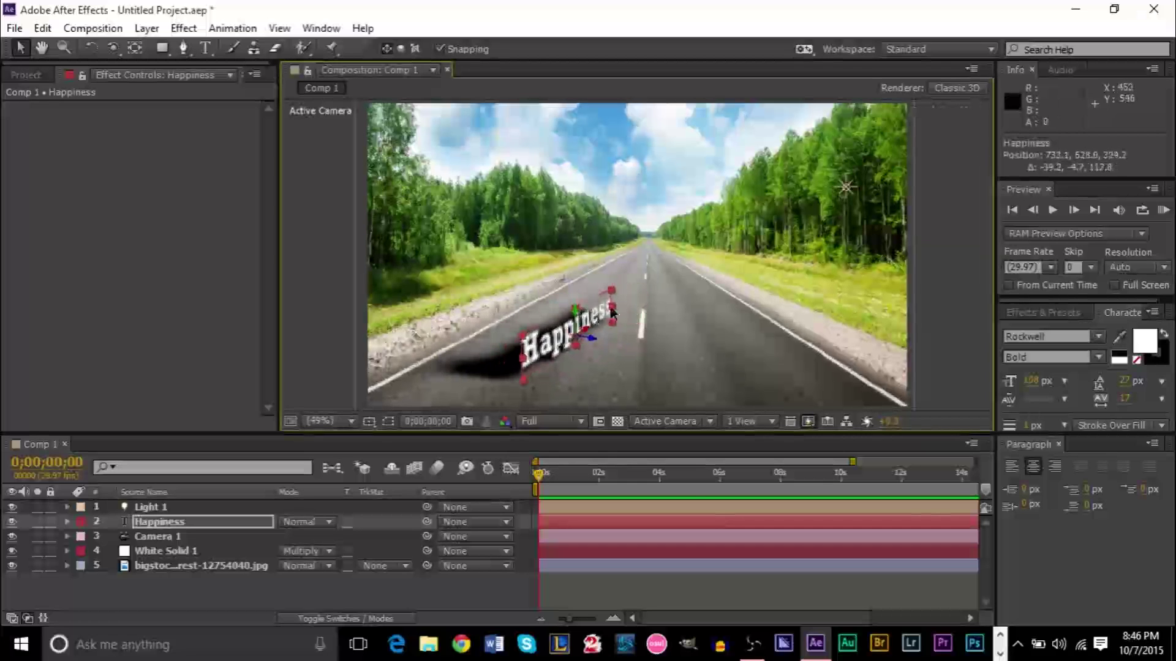
View White Solid 1 in its own layer view, then close that view and deselect the solid
double_click(781, 348)
left_click(612, 70)
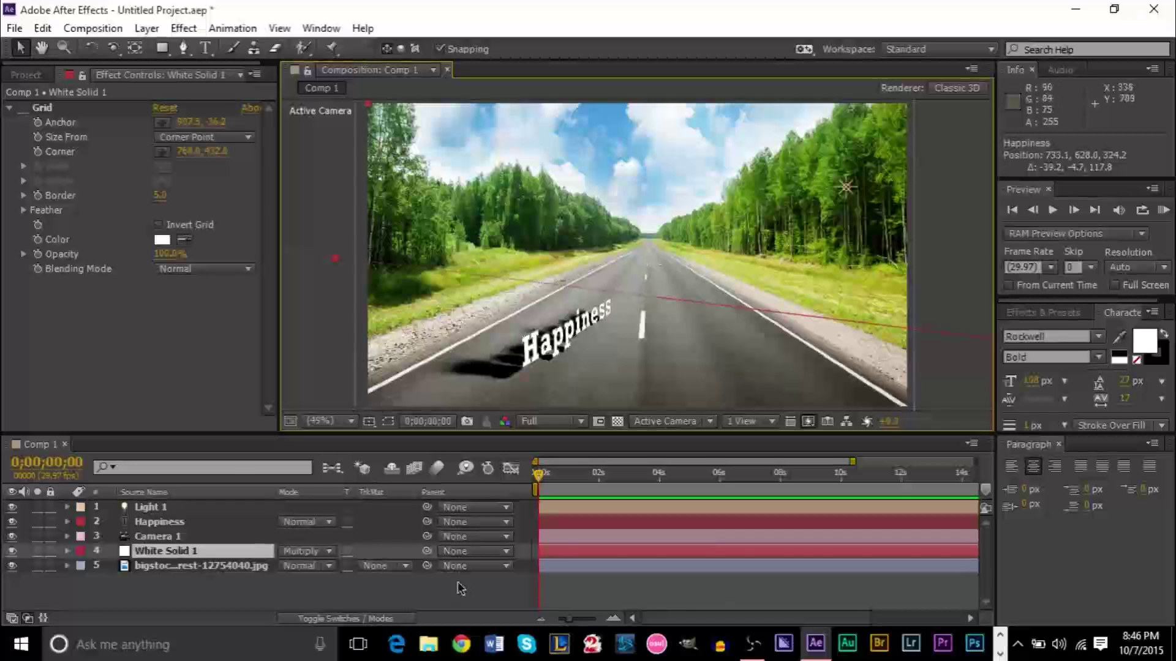
left_click(461, 597)
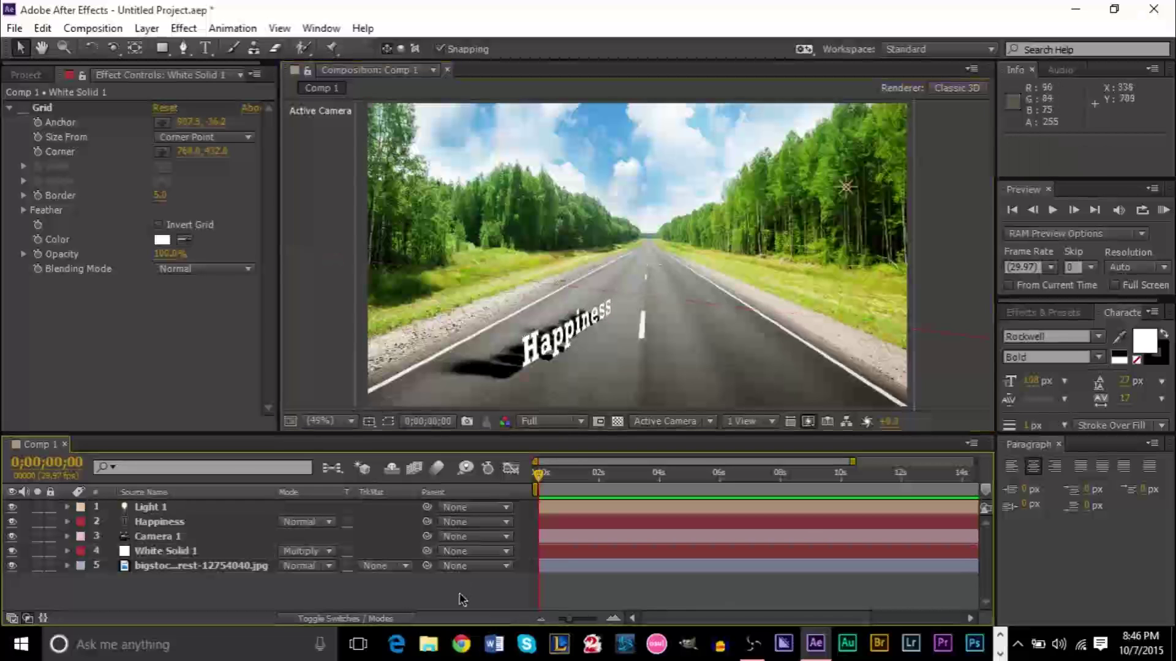
Stretch Happiness to 159% width, move it further up the road, then duplicate the layer
left_click(558, 343)
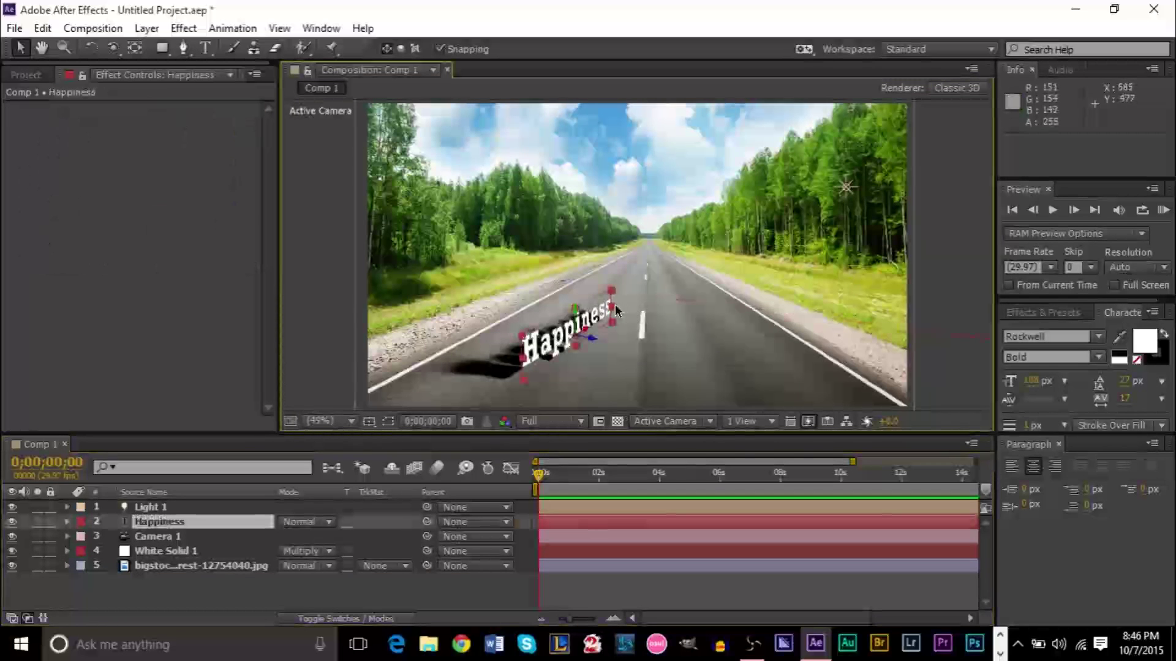
left_click_drag(617, 312, 632, 291)
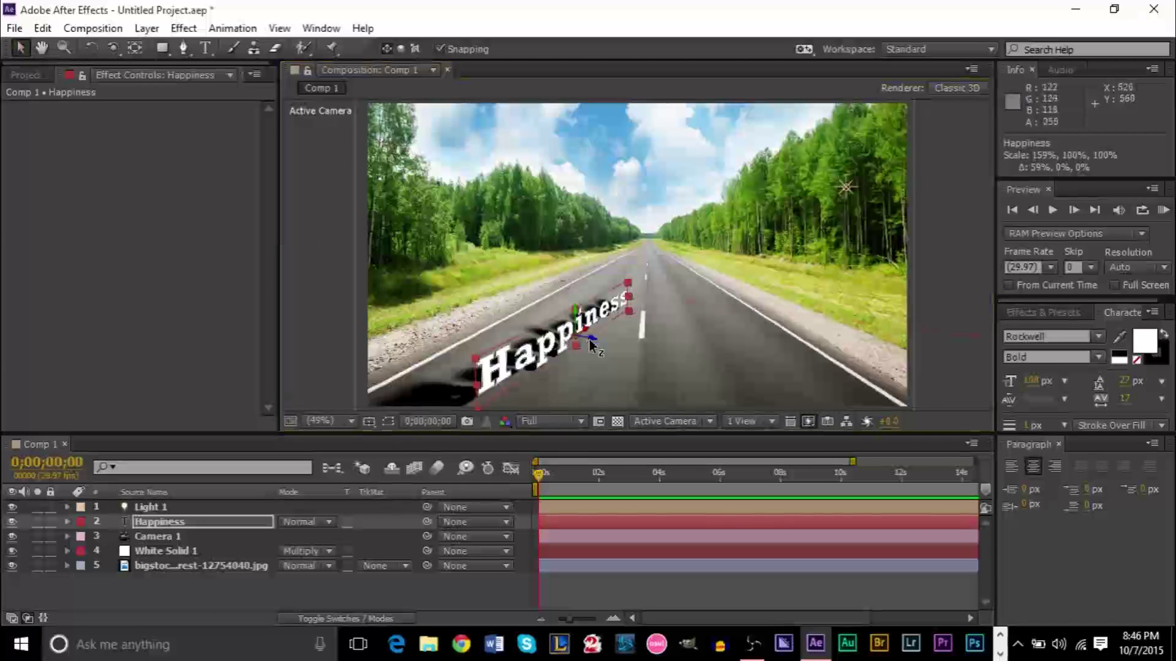
left_click_drag(556, 346, 580, 331)
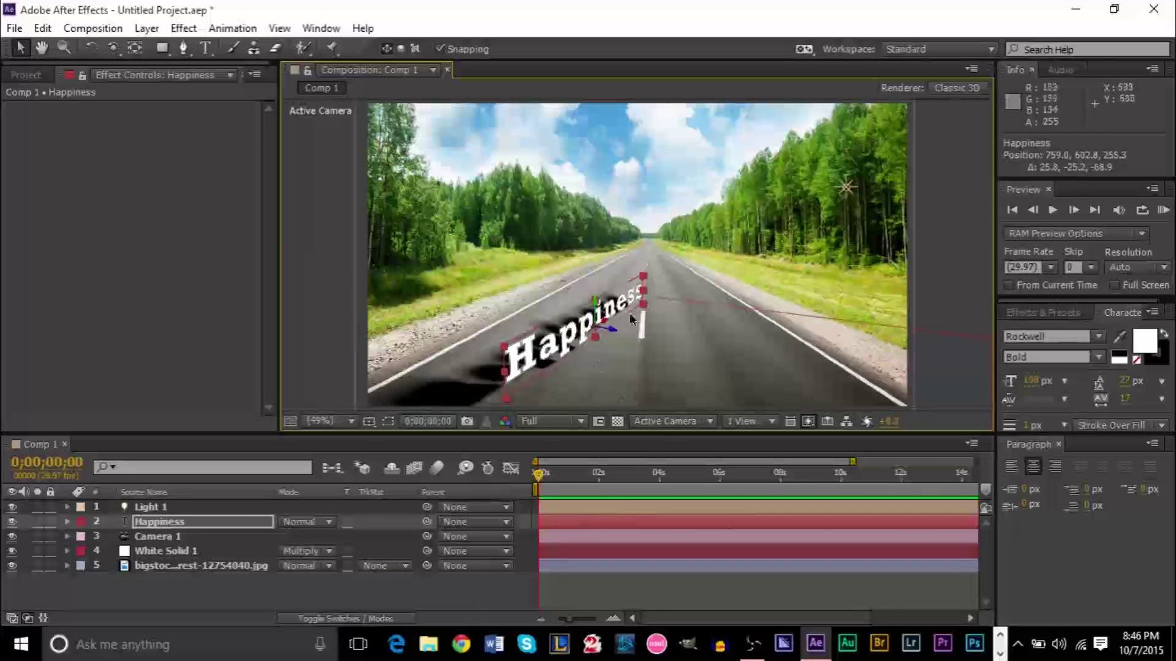
left_click(440, 597)
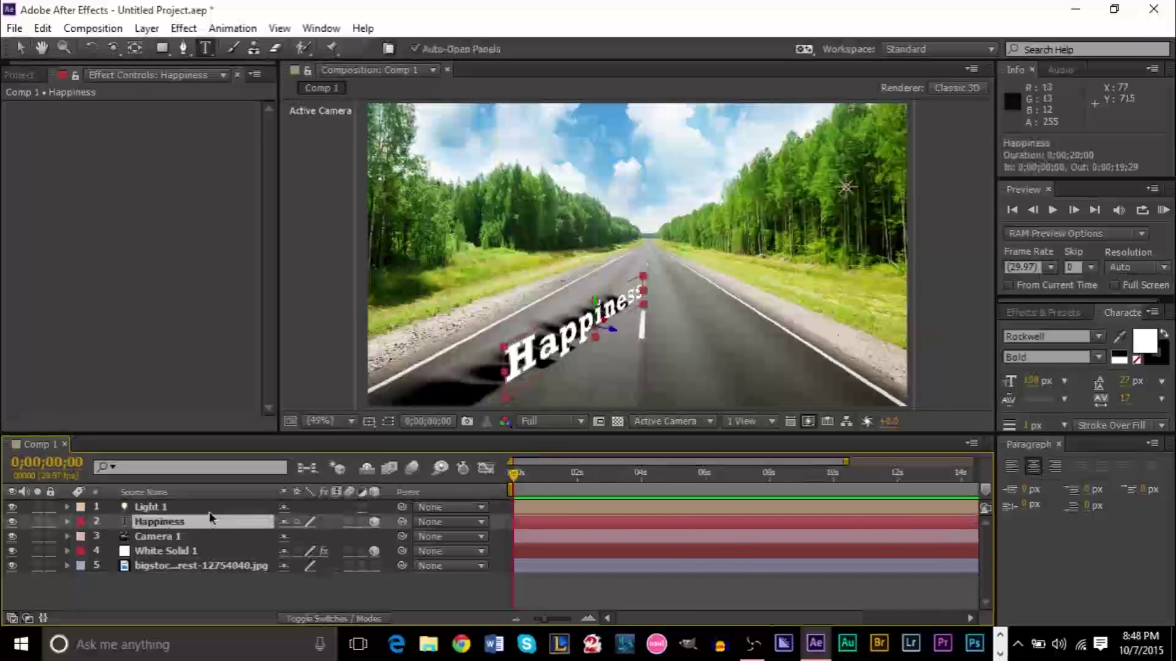
key("ctrl+d")
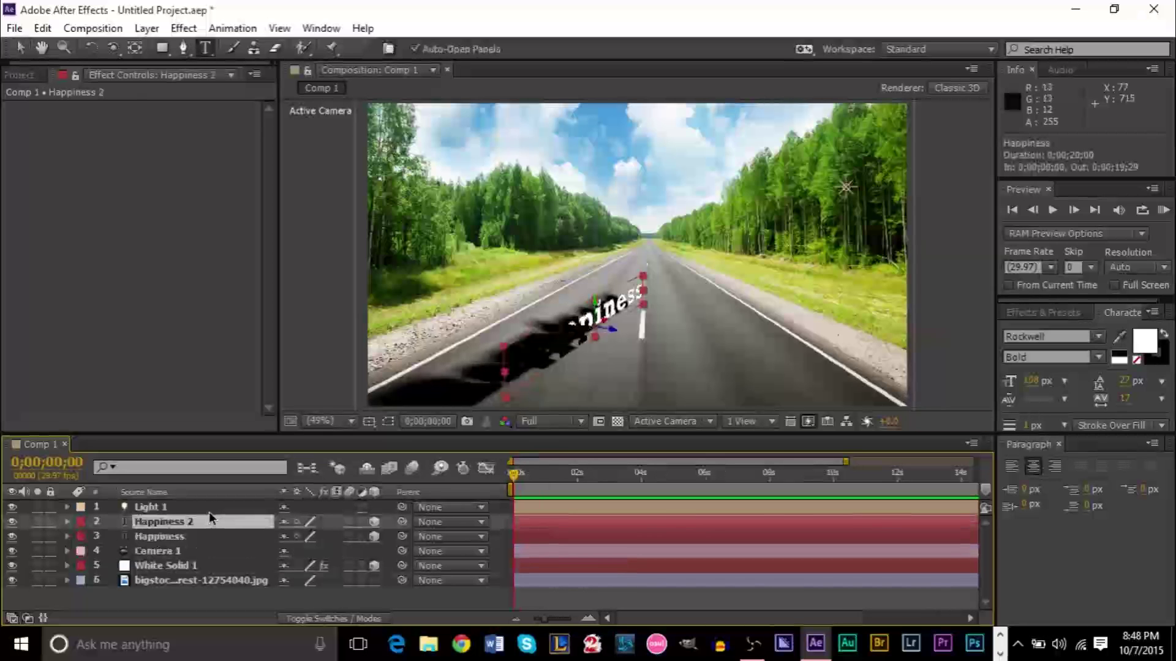
Retype the copied text as 'Love' and place it on the road just right of Happiness
key("v")
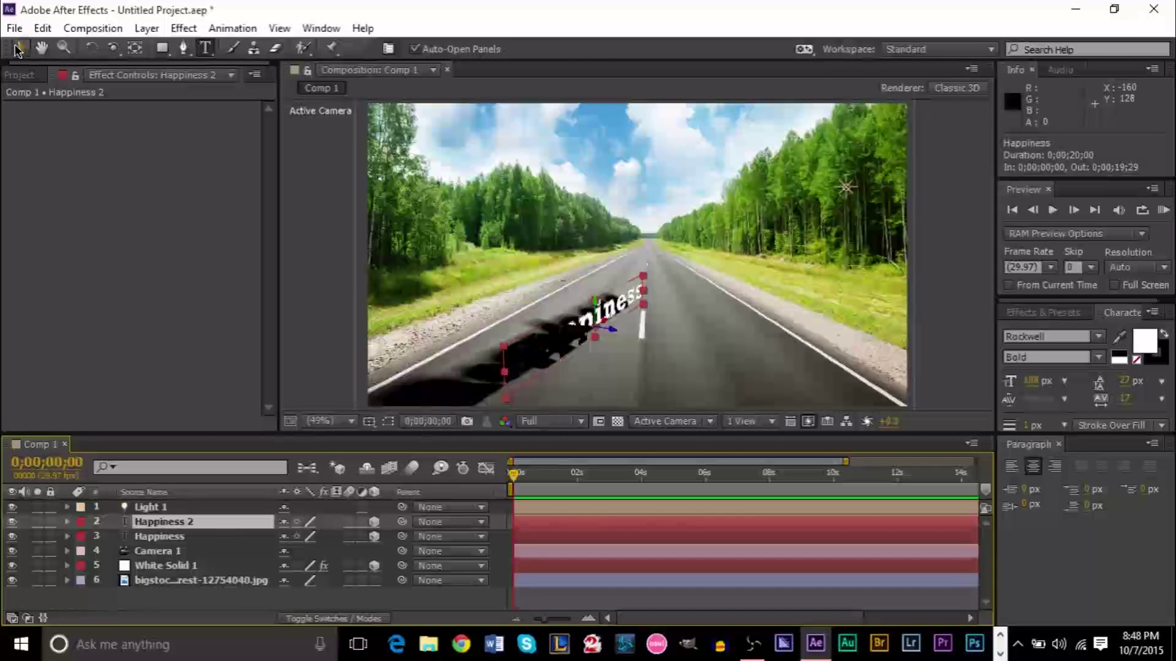
left_click_drag(603, 333, 667, 345)
key("ctrl+t")
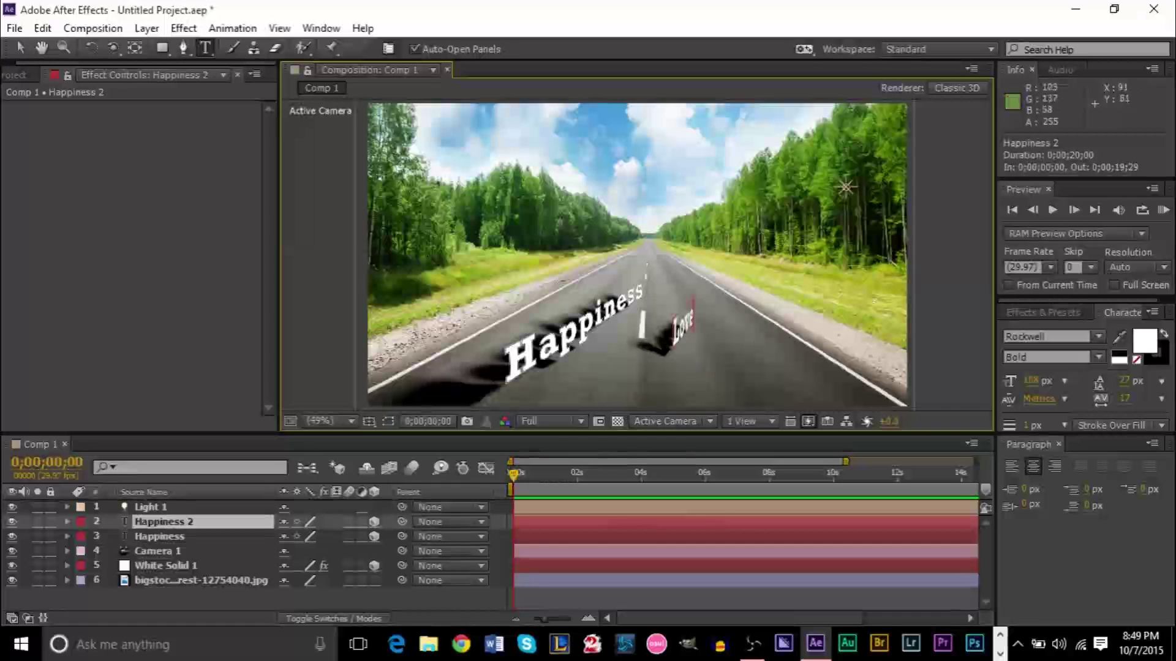
left_click(20, 48)
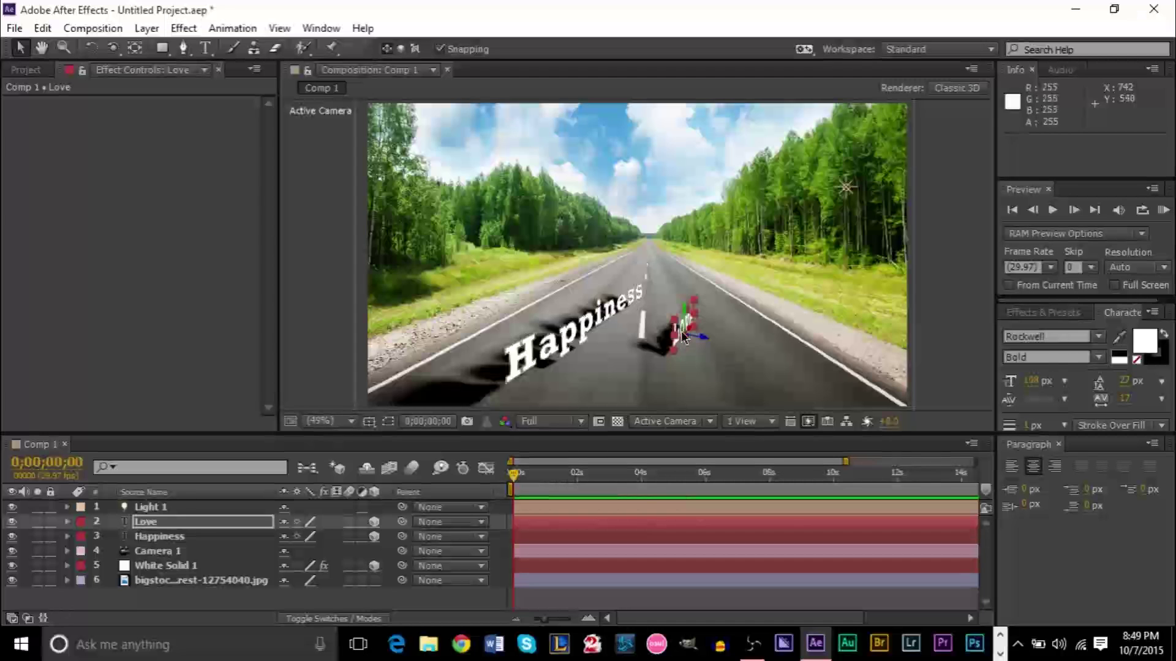
mouse_move(683, 334)
left_mouse_down()
mouse_move(677, 361)
mouse_move(692, 309)
mouse_move(711, 306)
mouse_move(760, 367)
mouse_move(649, 306)
mouse_move(674, 335)
left_mouse_up()
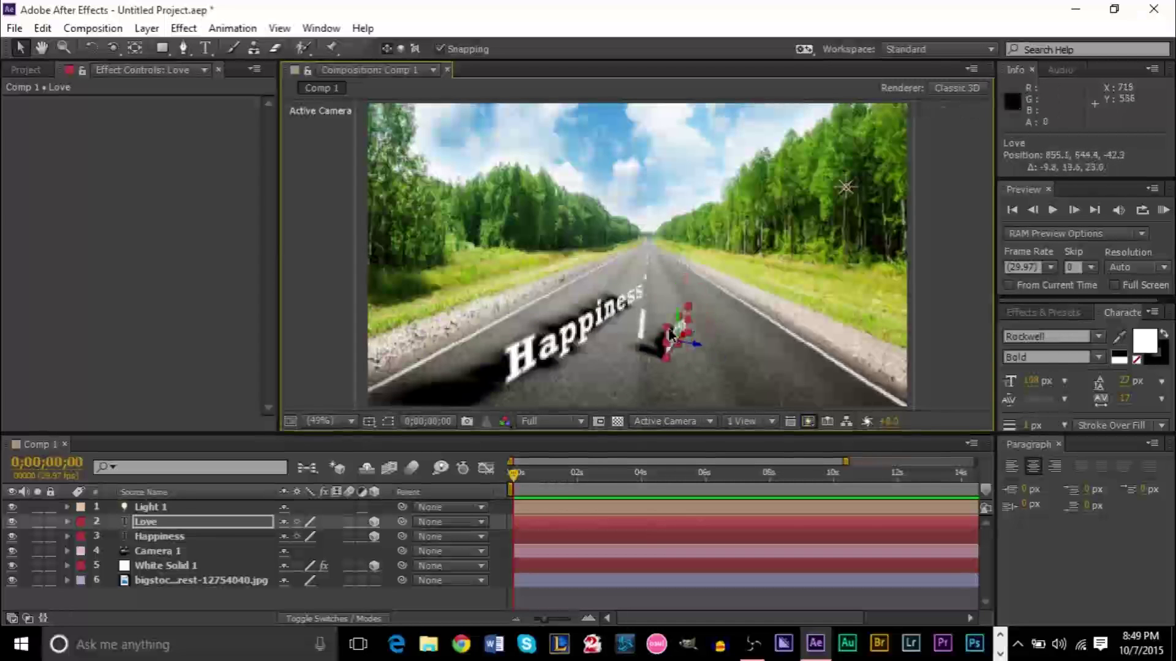
left_click(67, 565)
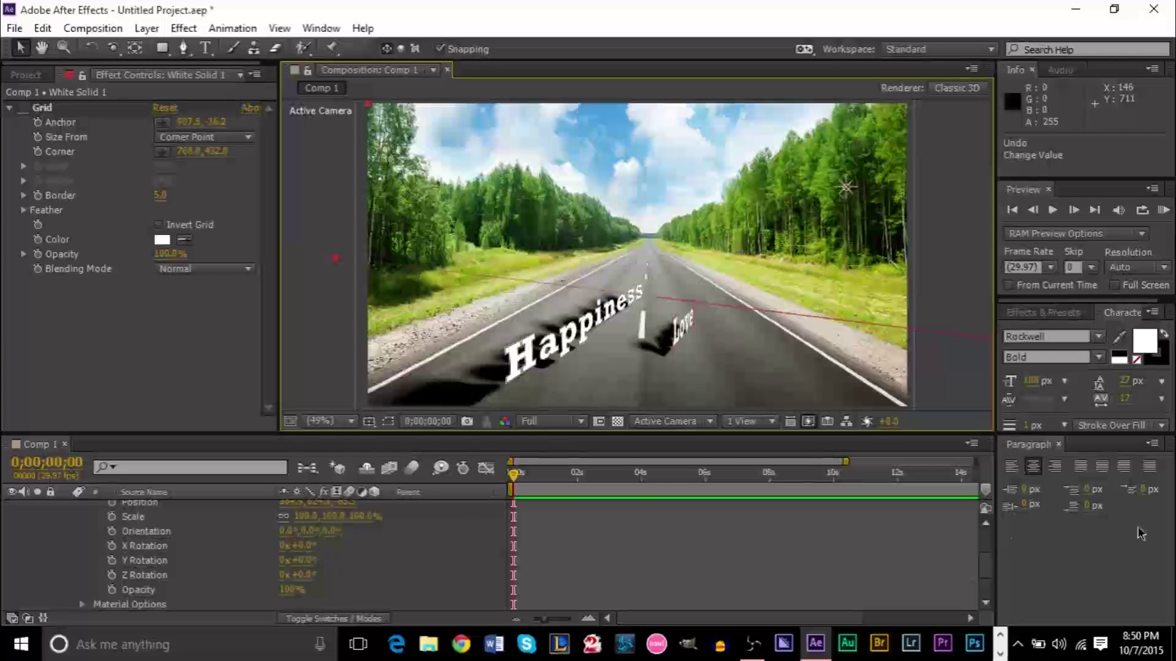
Tilt Love to X Rotation -12° and Y Rotation 63°, and position it at 885.3, 610.1, -121.0
scroll(993, 554, "up", 6)
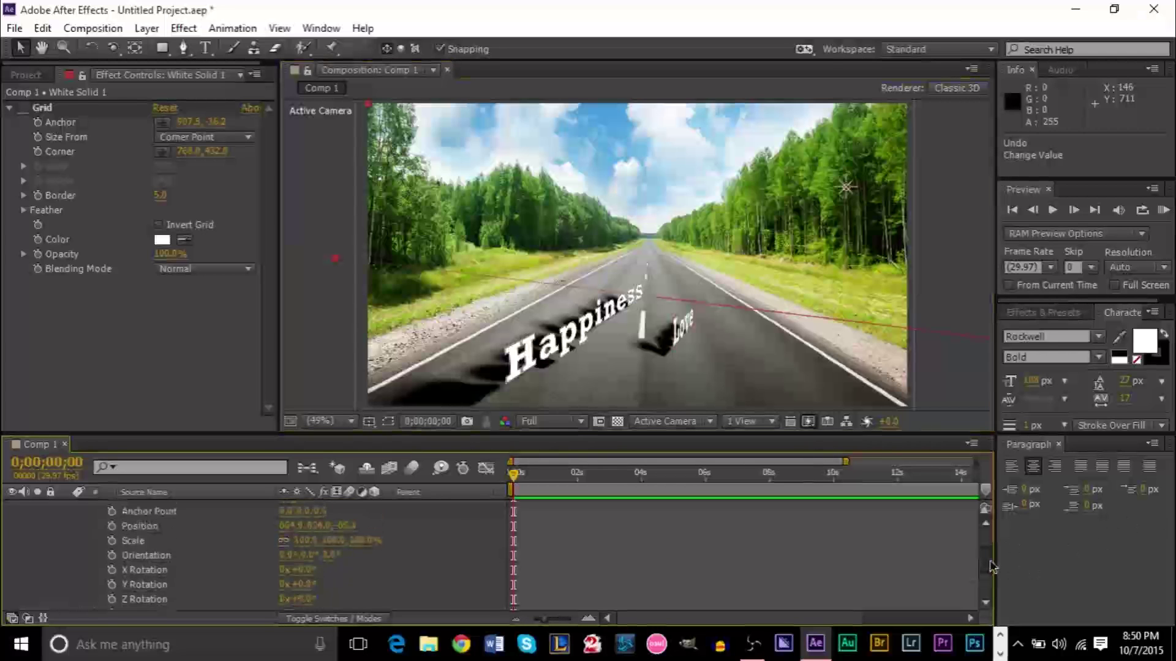
scroll(993, 553, "down", 4)
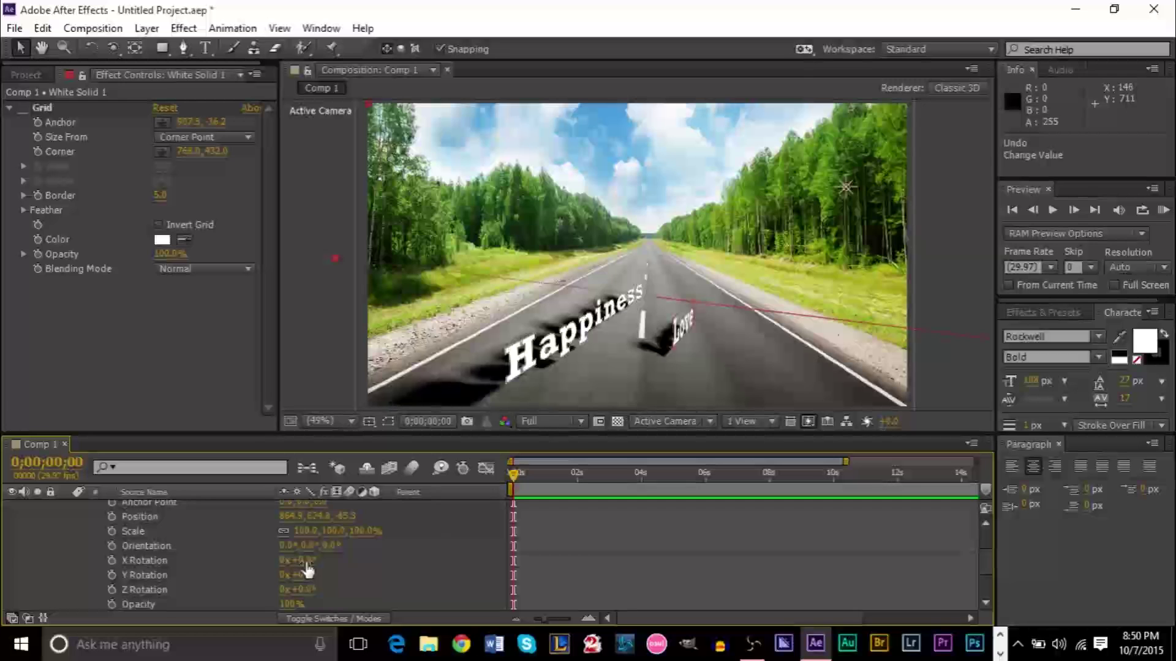
left_click_drag(301, 561, 362, 575)
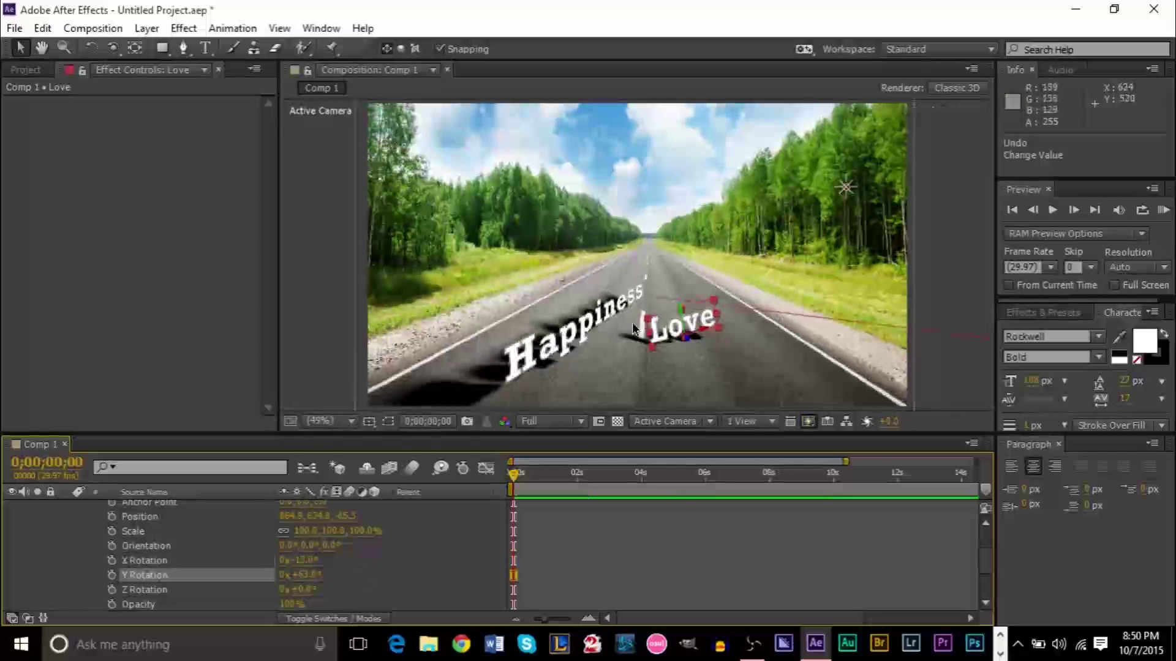
mouse_move(687, 334)
left_mouse_down()
mouse_move(729, 346)
mouse_move(721, 282)
mouse_move(686, 258)
mouse_move(707, 260)
mouse_move(688, 276)
mouse_move(706, 325)
left_mouse_up()
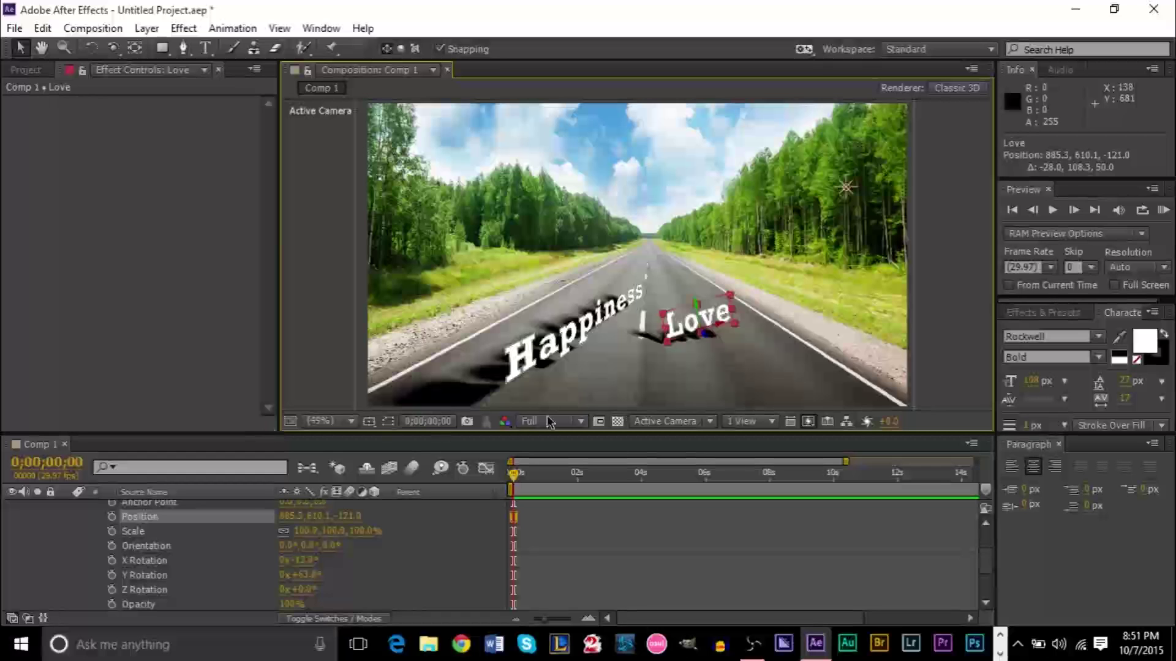
left_click_drag(986, 566, 986, 530)
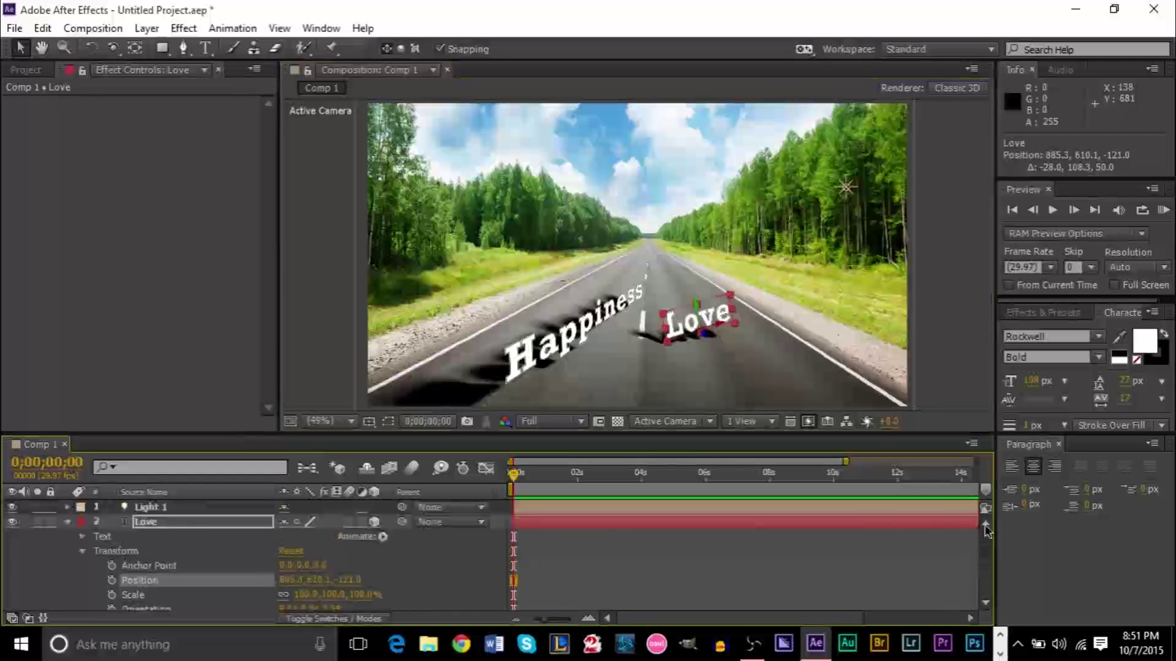
Collapse the Love, Happiness material and light property twirl-downs, and deselect the Happiness text
left_click(68, 522)
left_click(170, 538)
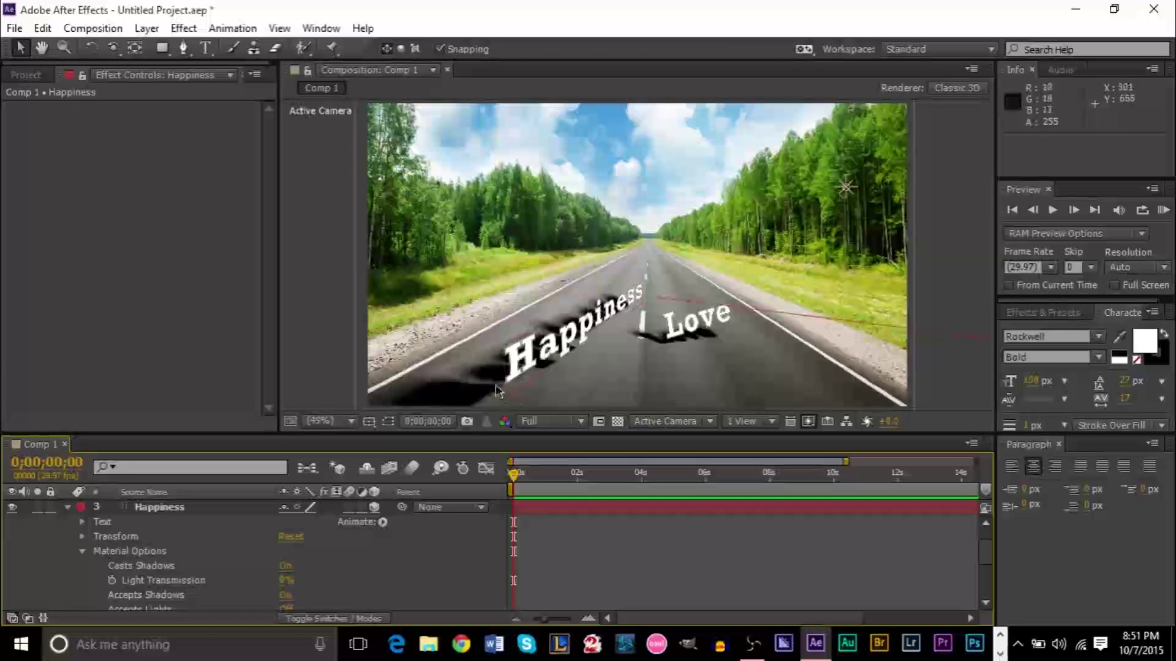
left_click(526, 368)
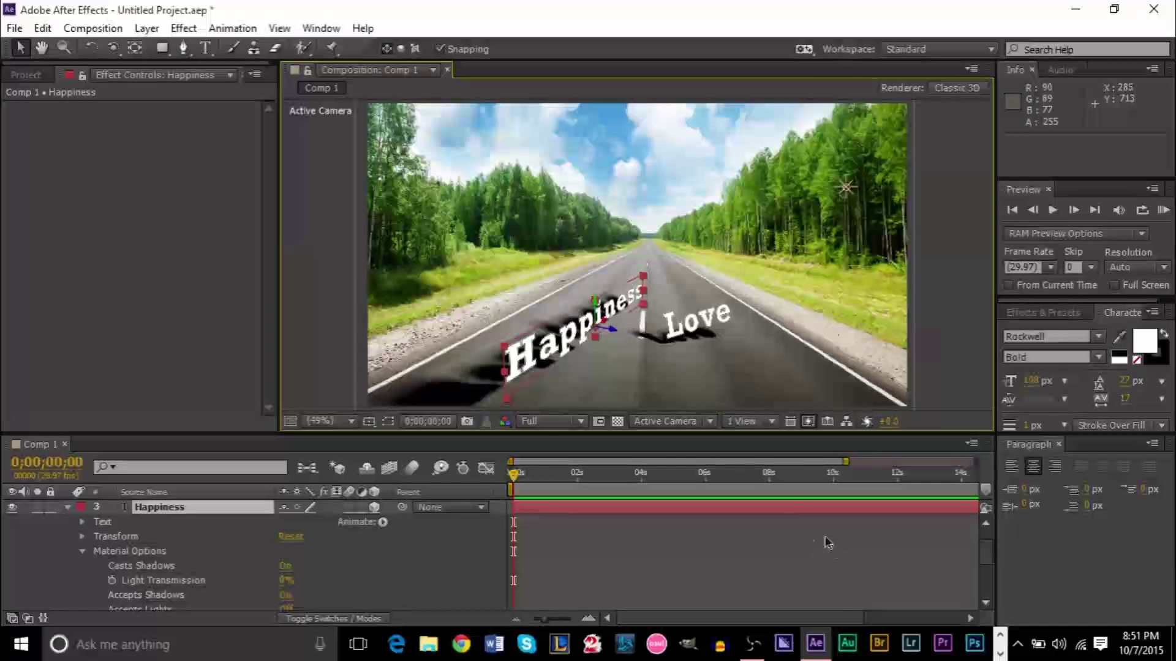
left_click(82, 551)
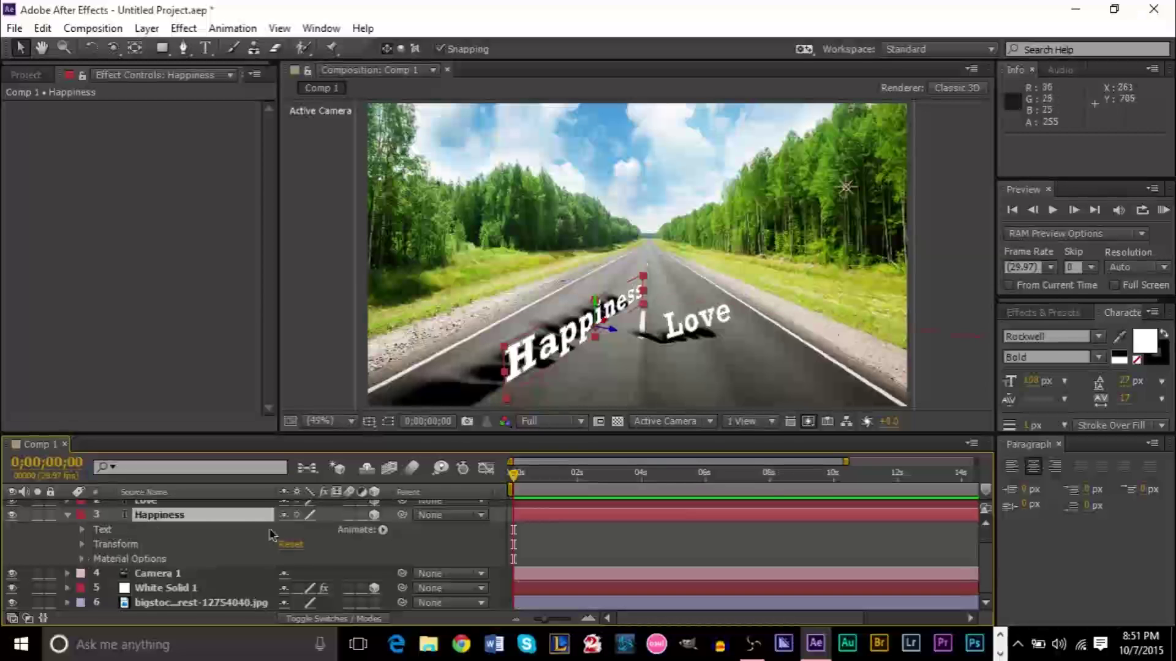
left_click(69, 516)
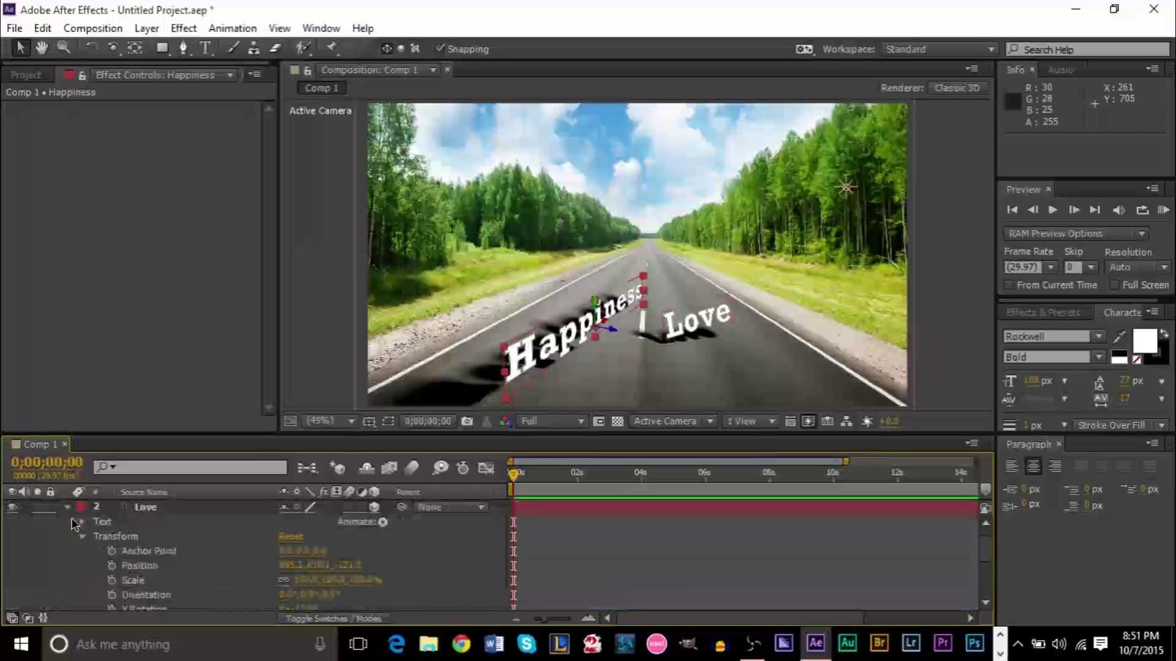
left_click(68, 507)
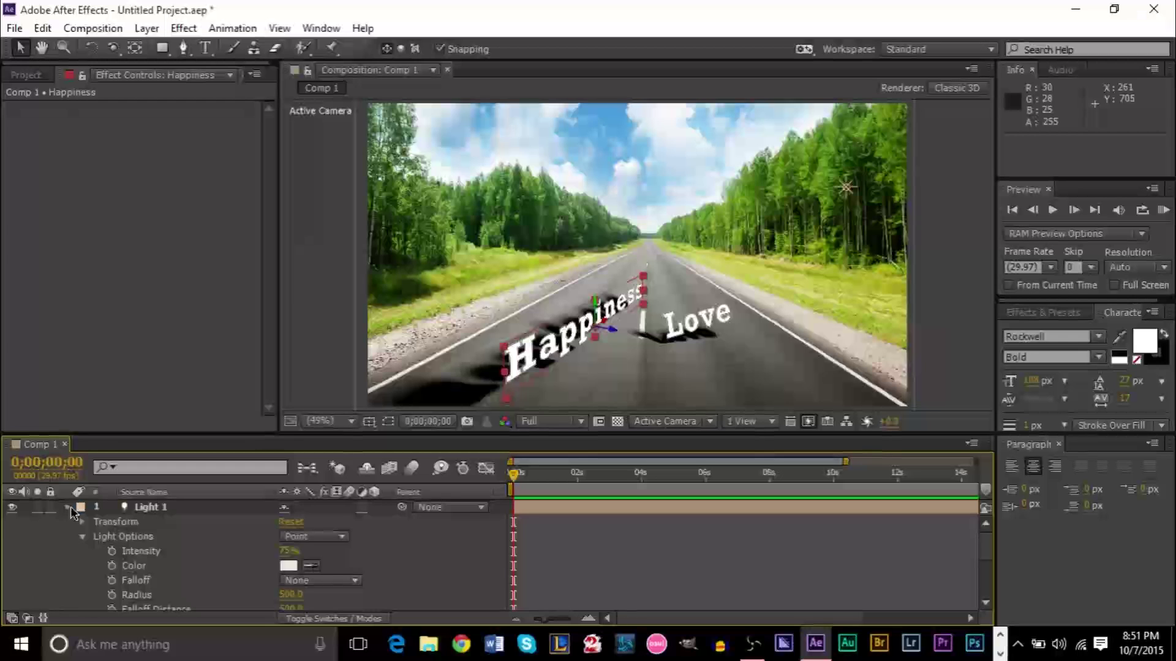
left_click(67, 508)
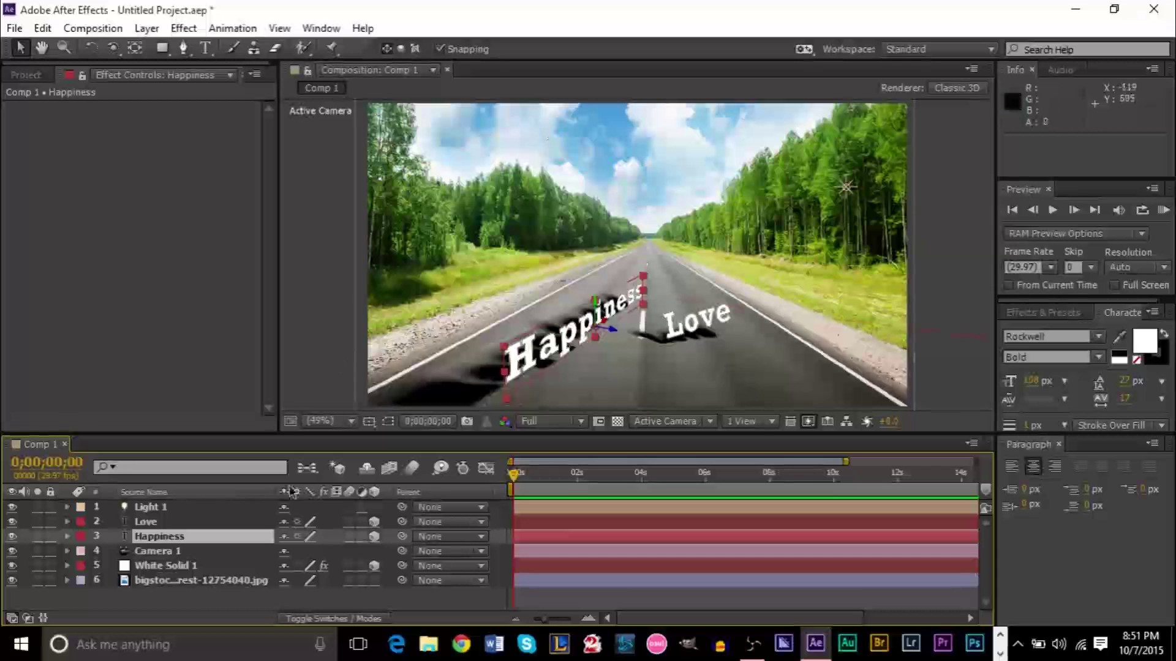
left_click(233, 606)
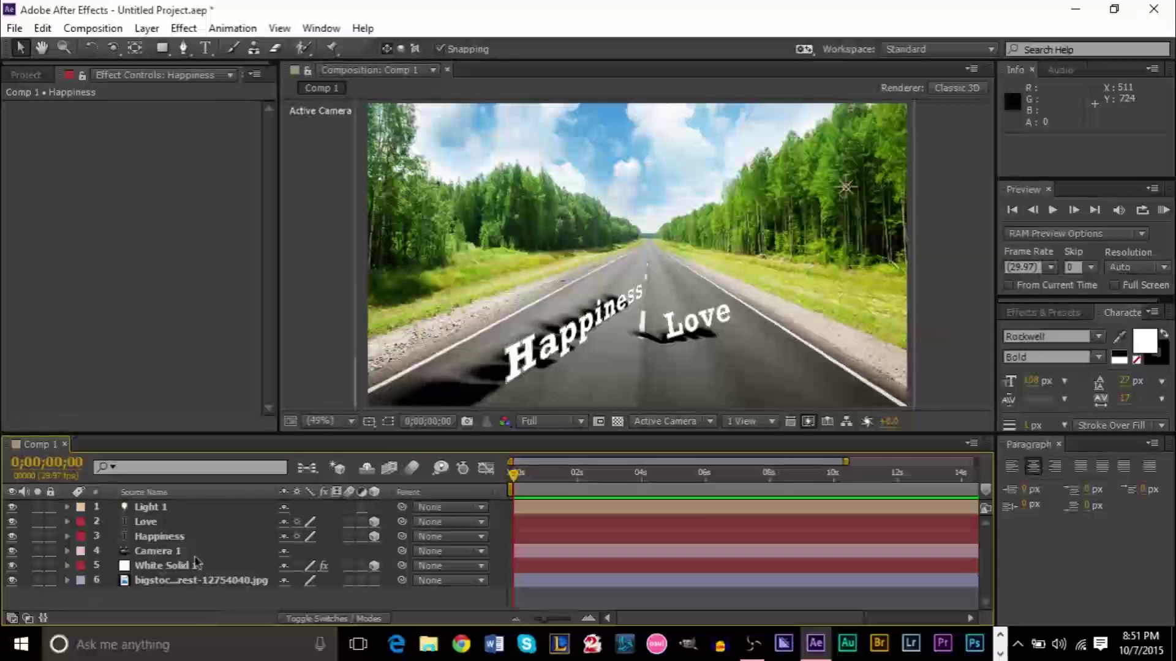
Select the camera, light and text layers in turn, then open the bigstock road photo layer
left_click(151, 553)
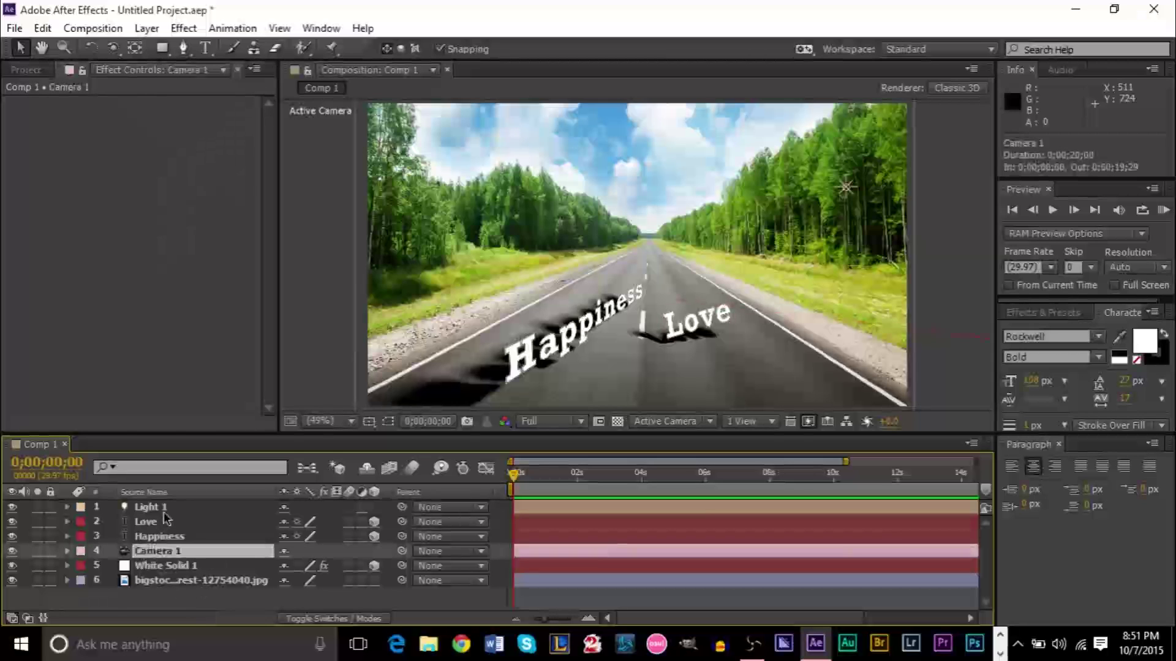
left_click(165, 511)
left_click(160, 537)
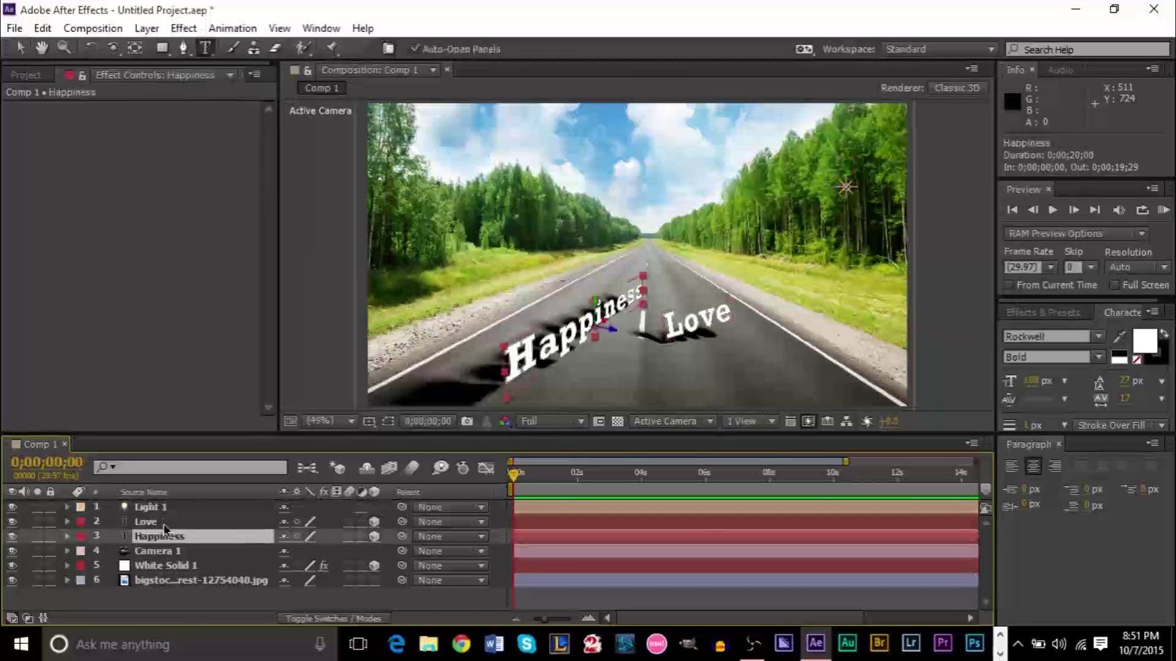
left_click(147, 523)
left_click(166, 540)
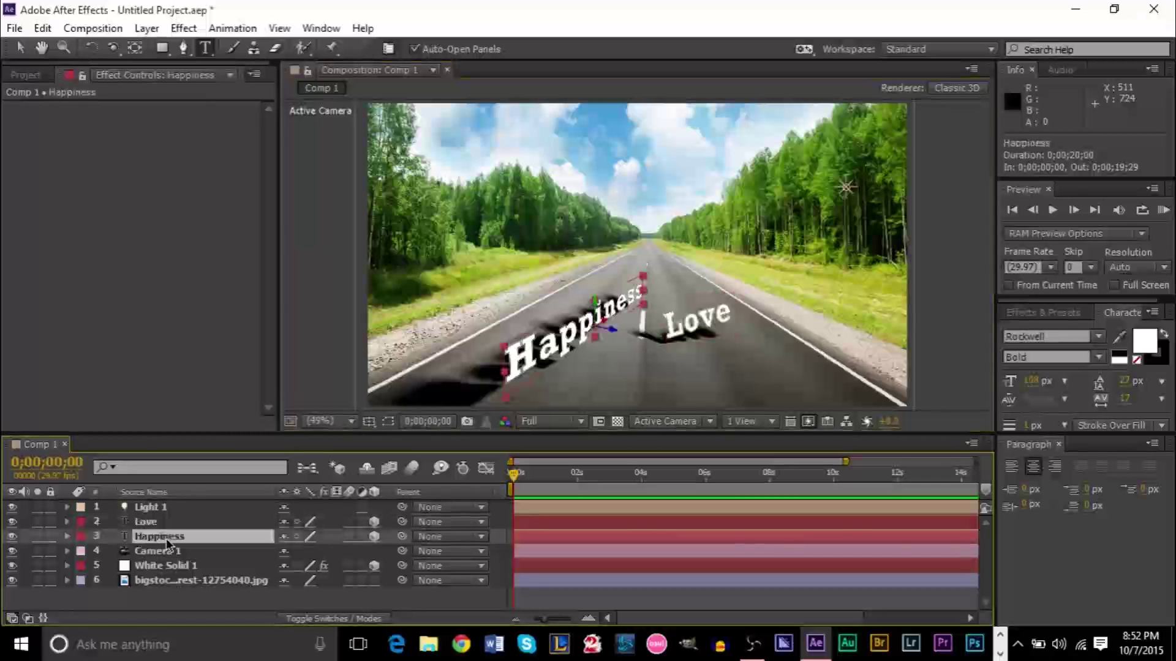
double_click(176, 582)
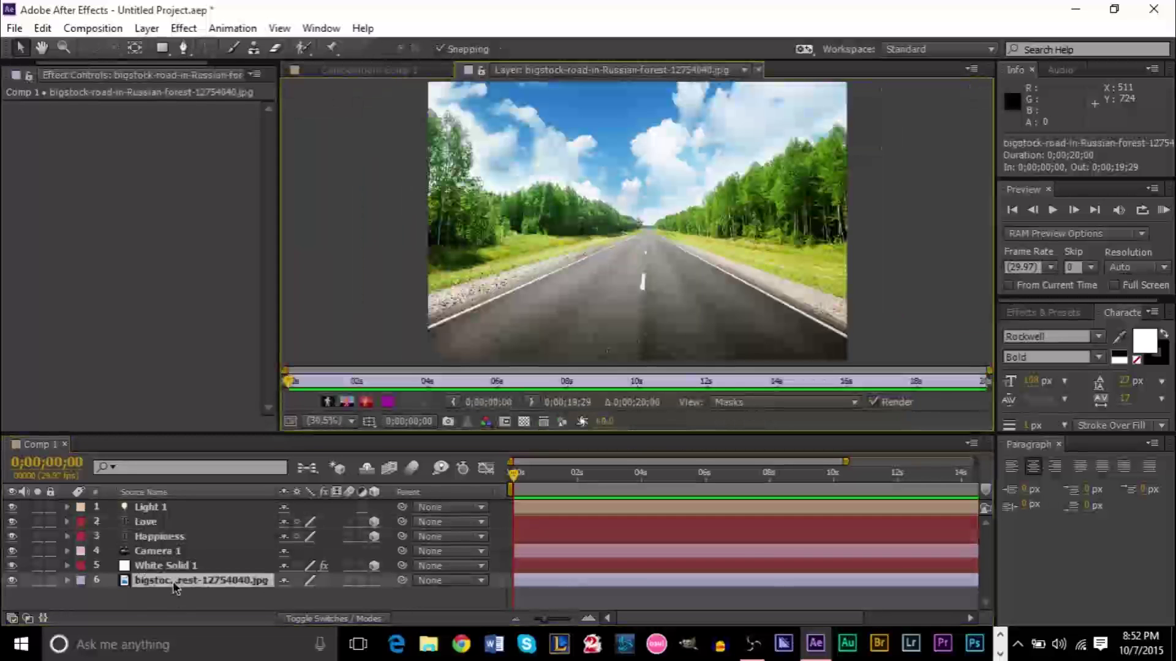
Close the road photo's Layer panel to return to Comp 1
left_click(758, 69)
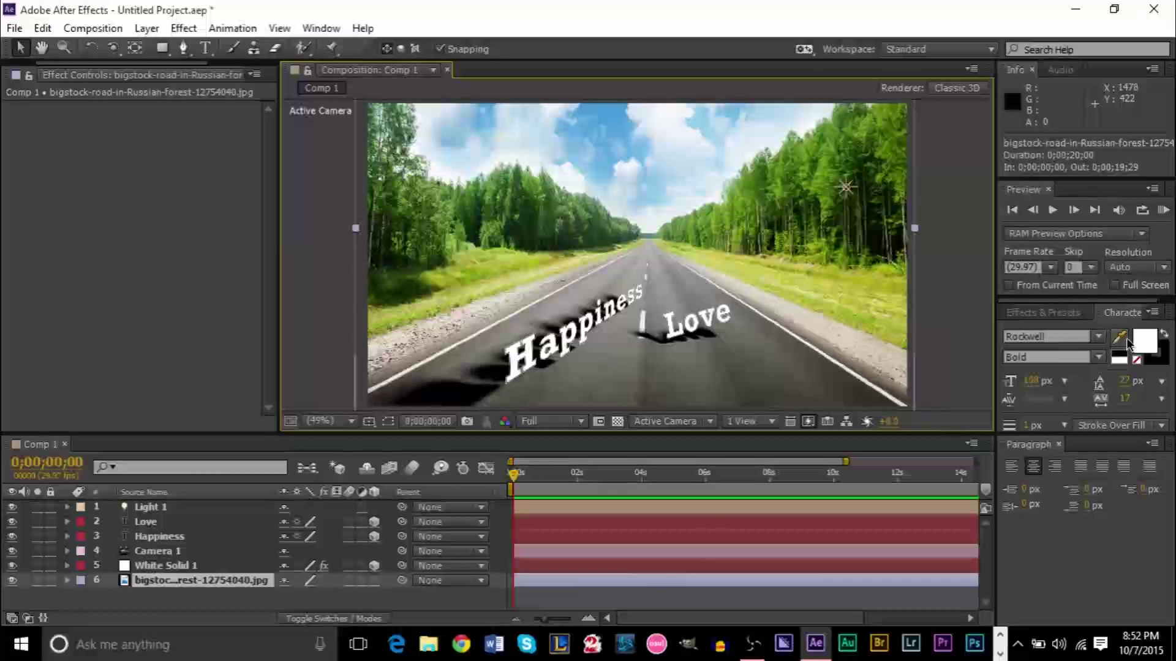